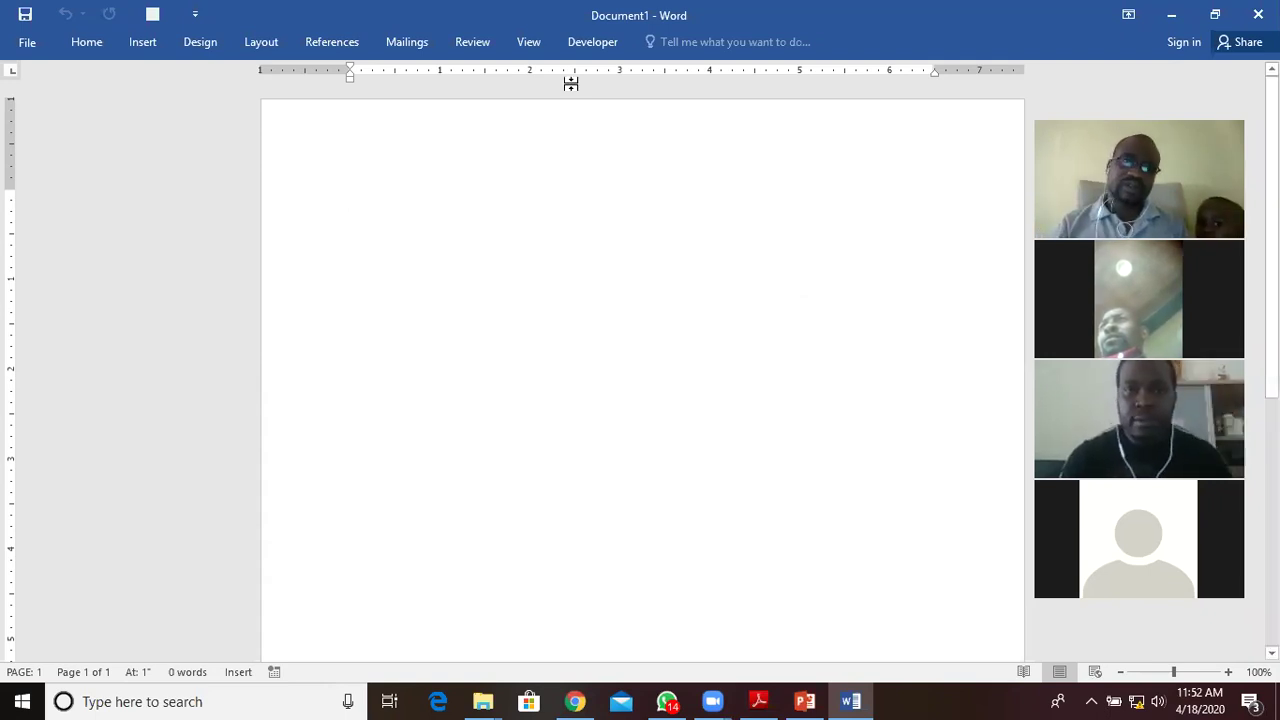
Enable the Developer tab among the main tabs in the Customize Ribbon options and apply the settings.
left_click(28, 44)
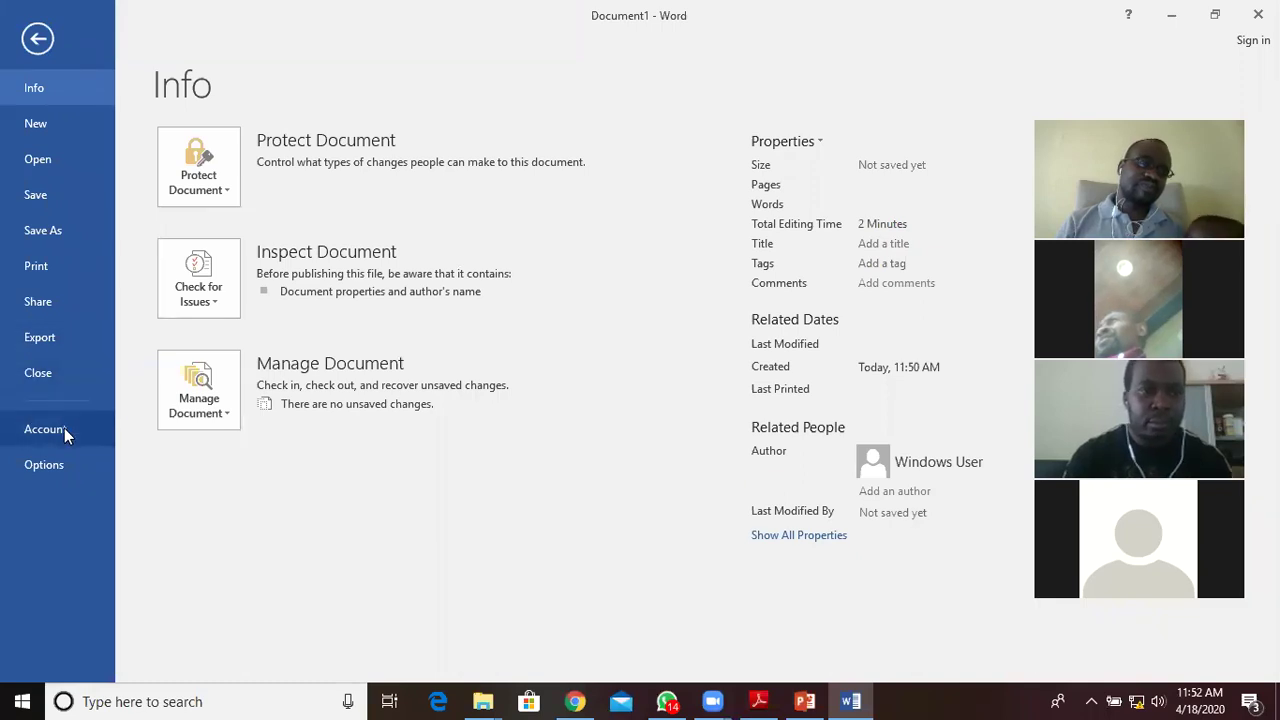
left_click(56, 467)
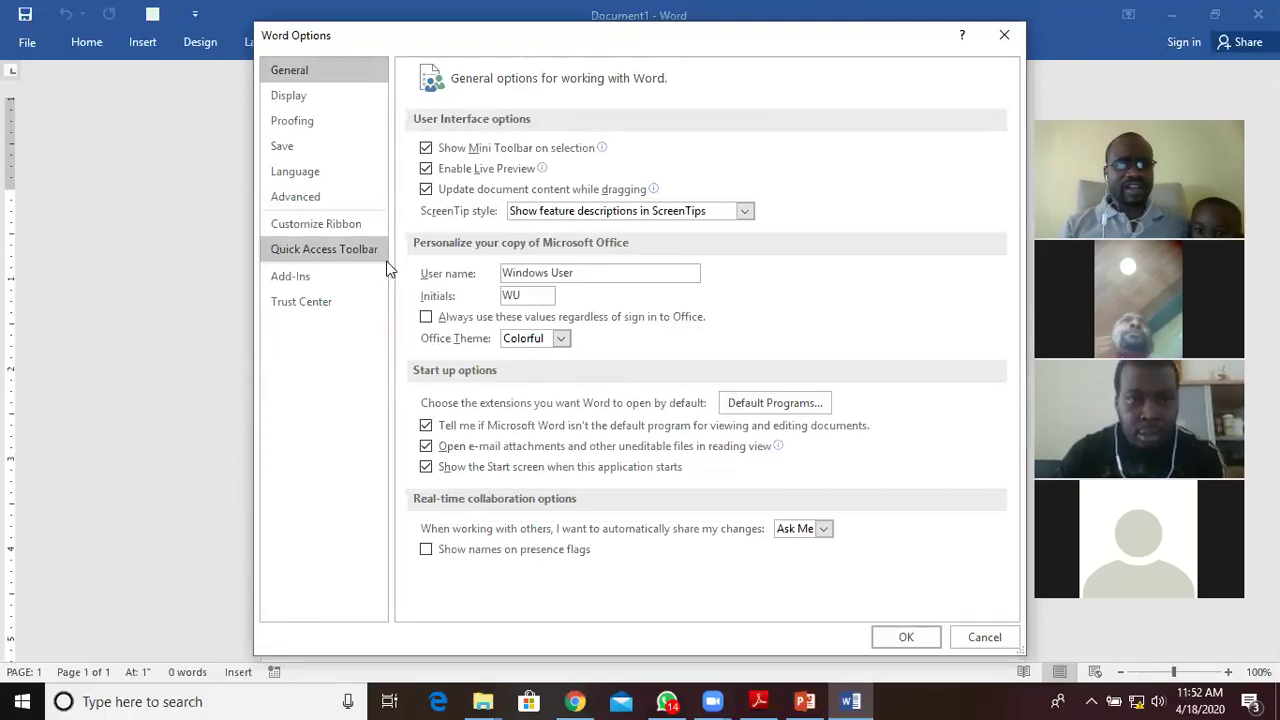
left_click(332, 223)
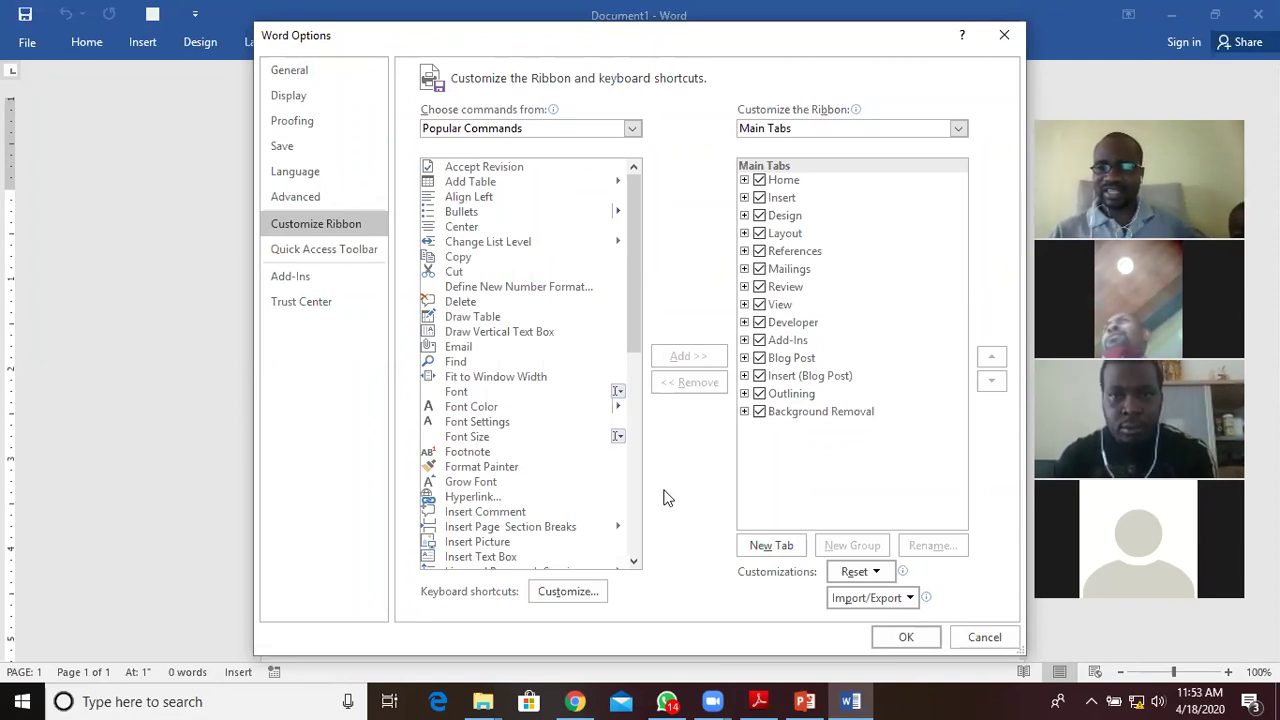
left_click(759, 323)
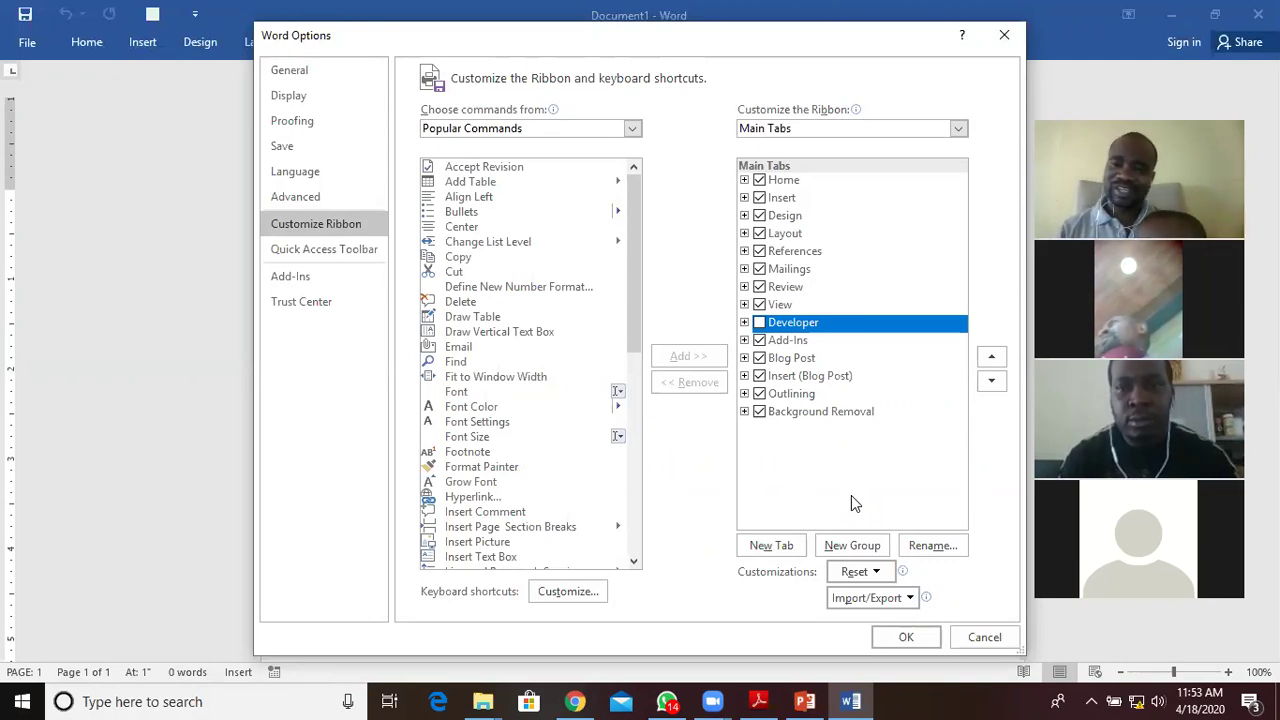
left_click(760, 322)
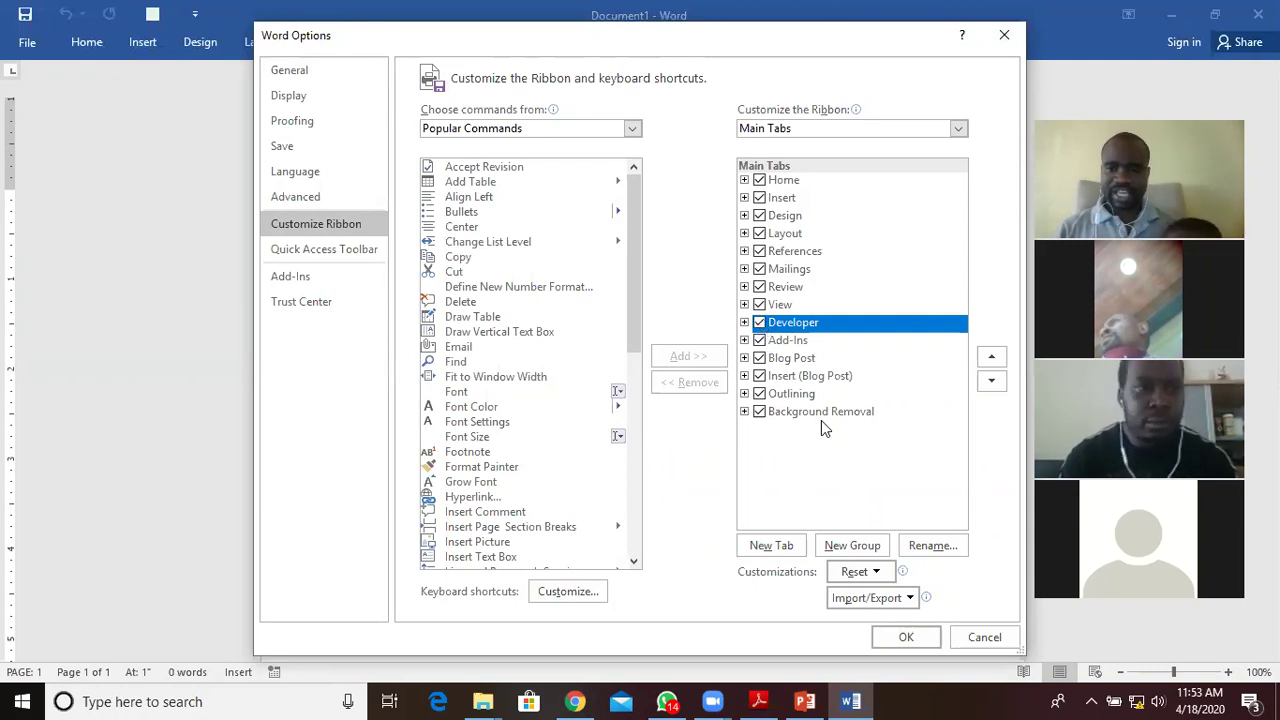
left_click(905, 638)
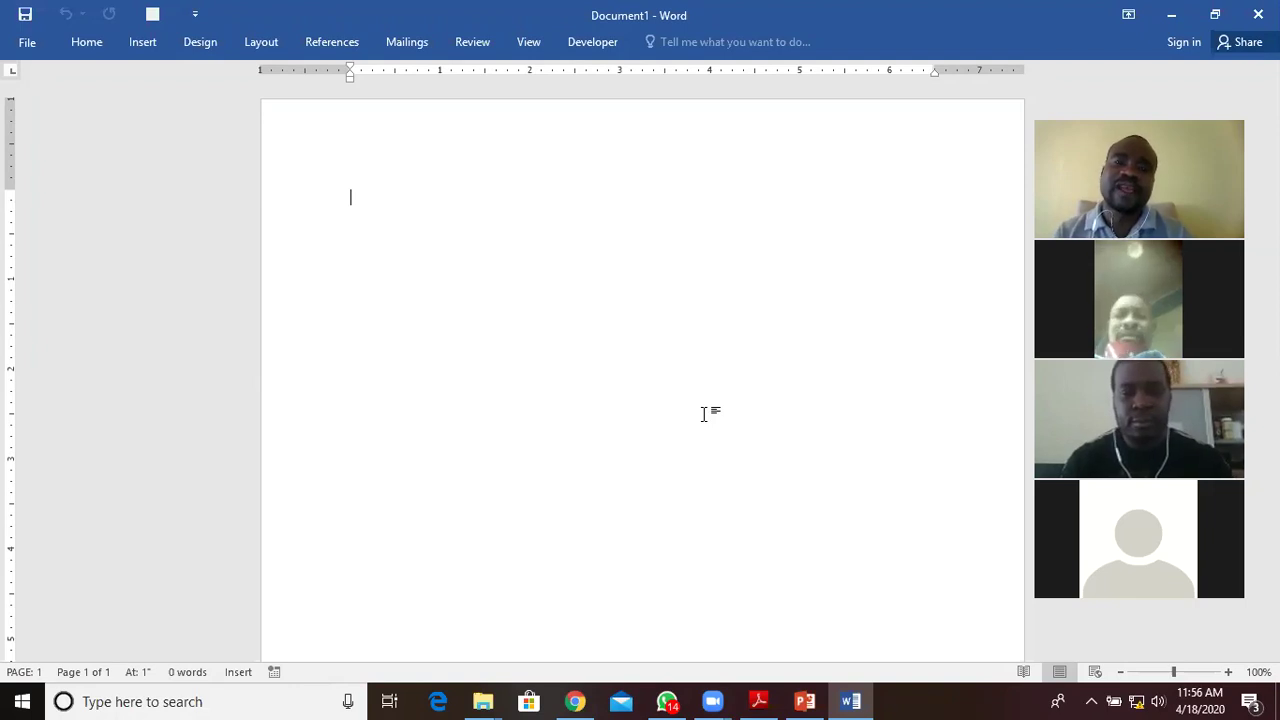
Set up a new macro recording named Myfirstmacro, stored in Document1 (document).
left_click(596, 45)
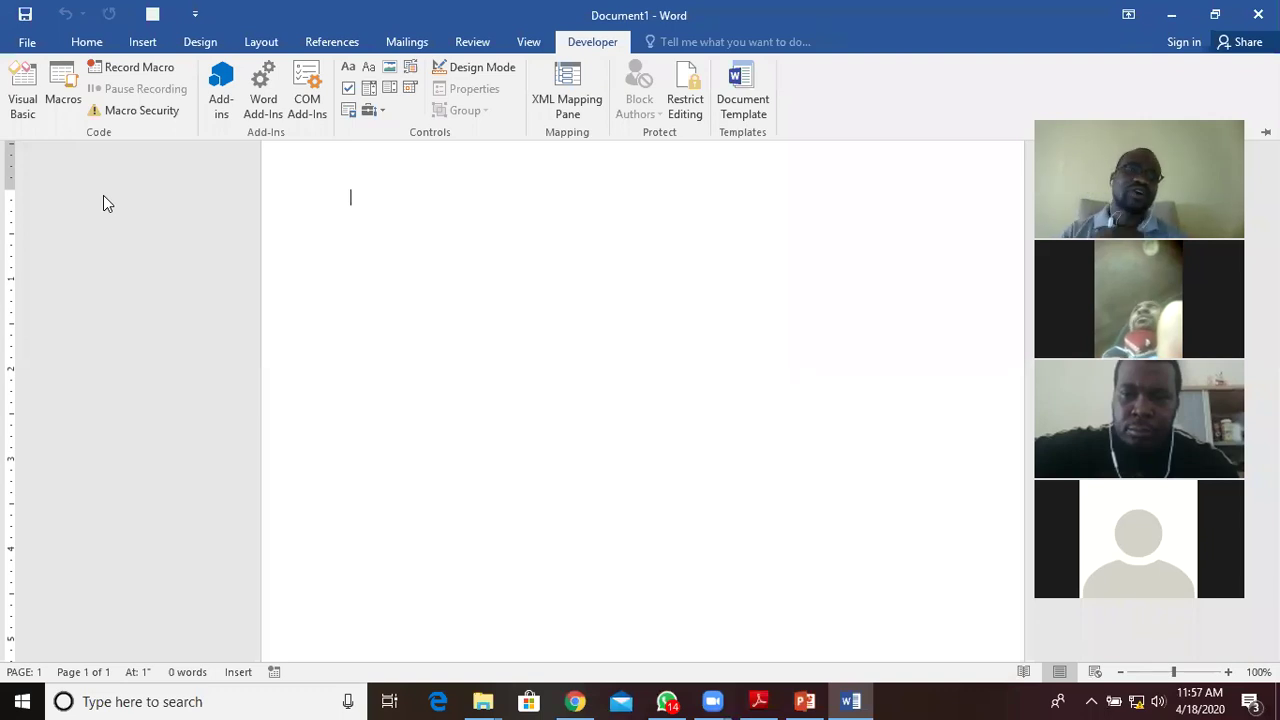
left_click(140, 68)
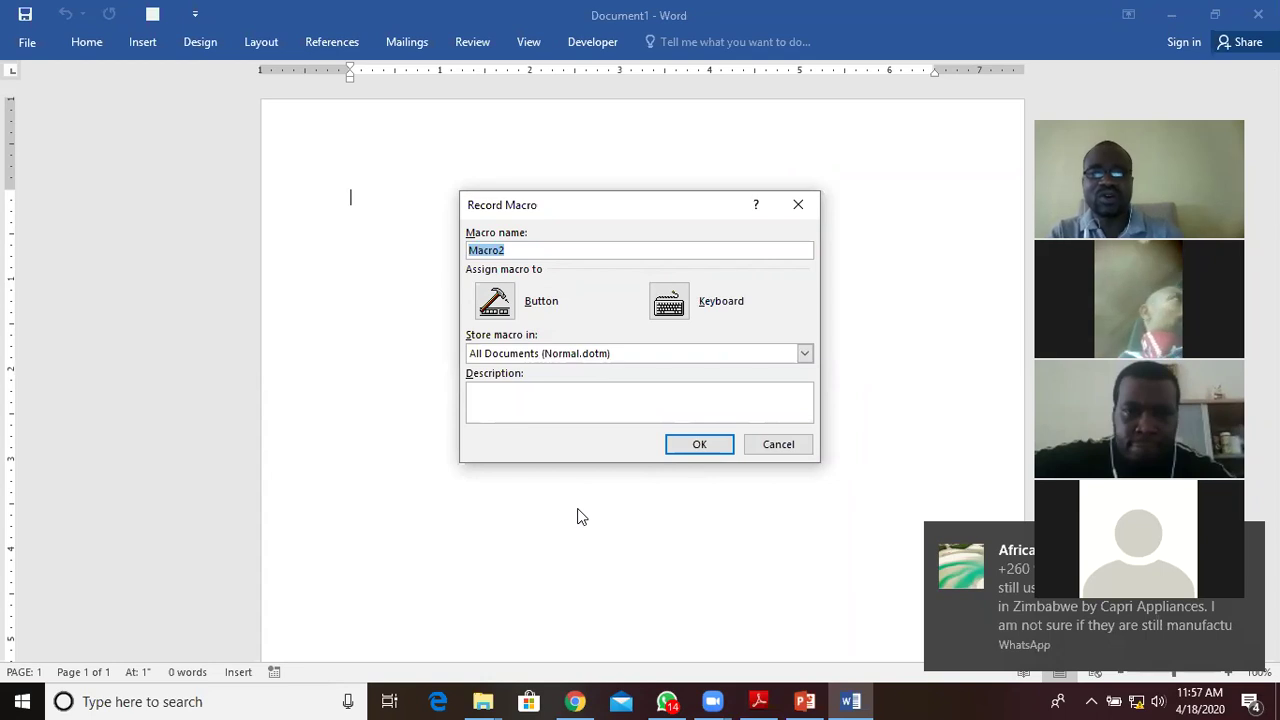
left_click(517, 252)
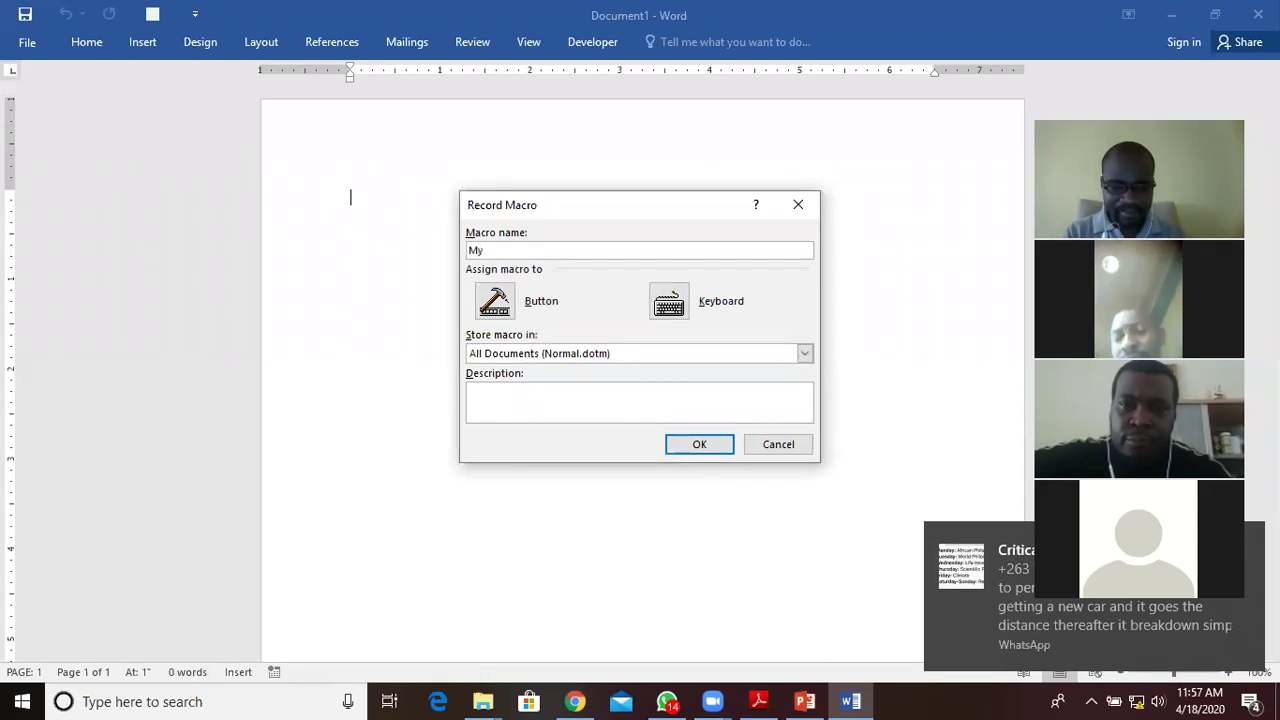
type("ma")
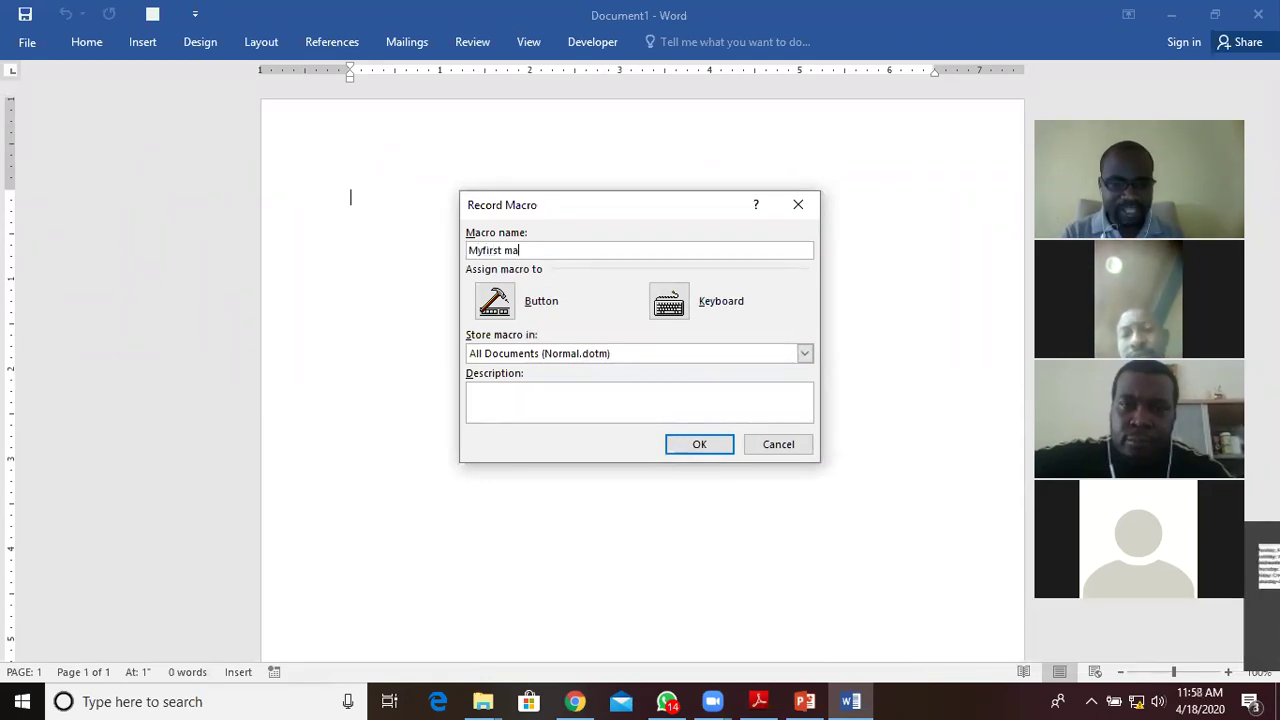
key("BackSpace")
key("BackSpace")
key("BackSpace")
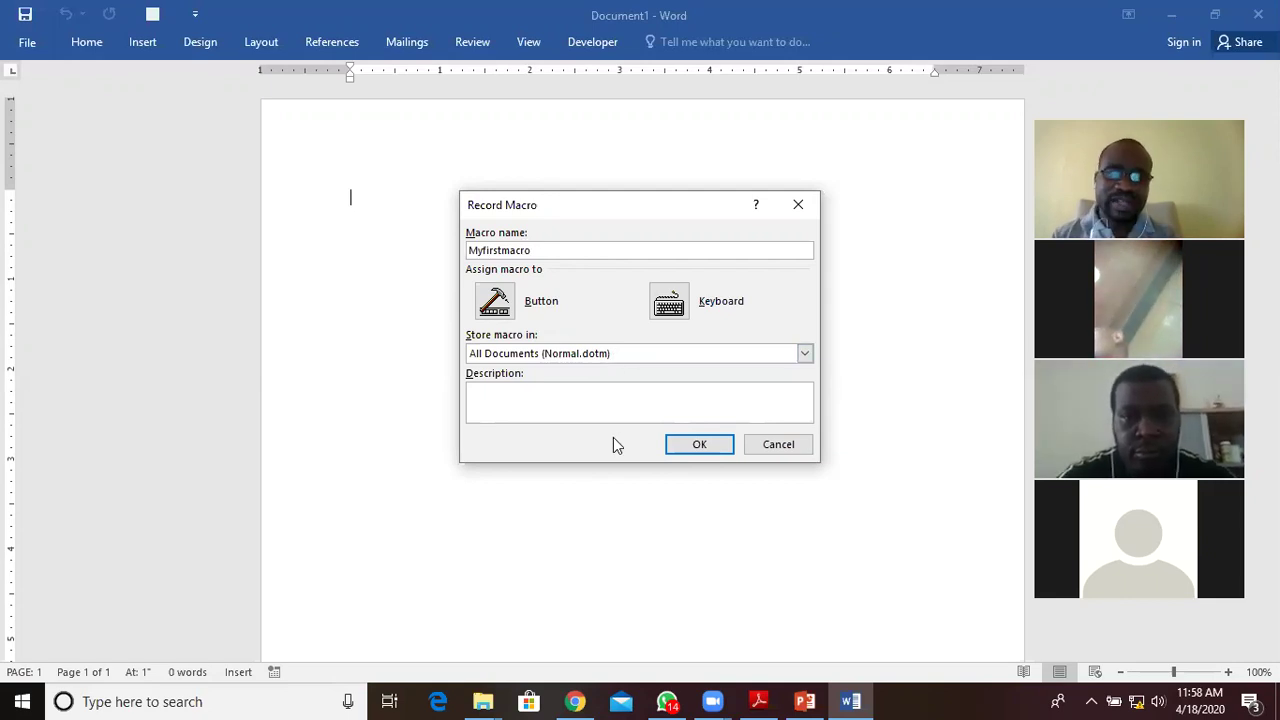
left_click(805, 355)
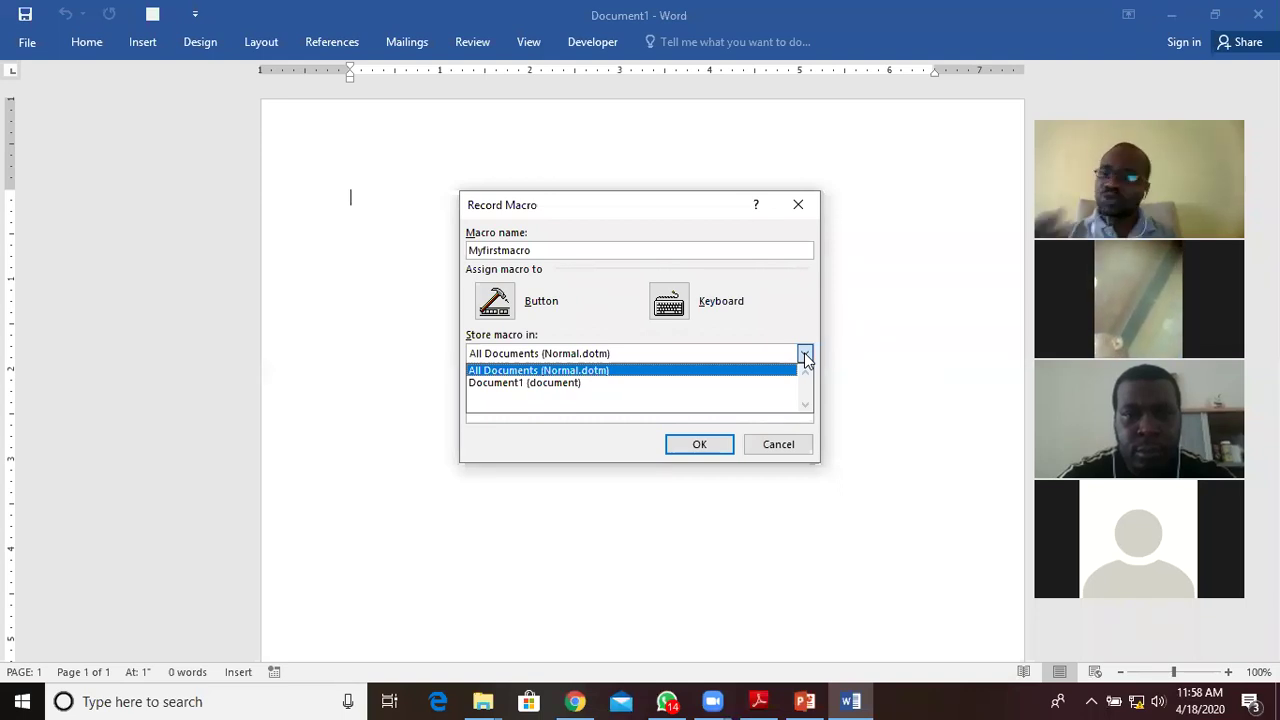
left_click(555, 383)
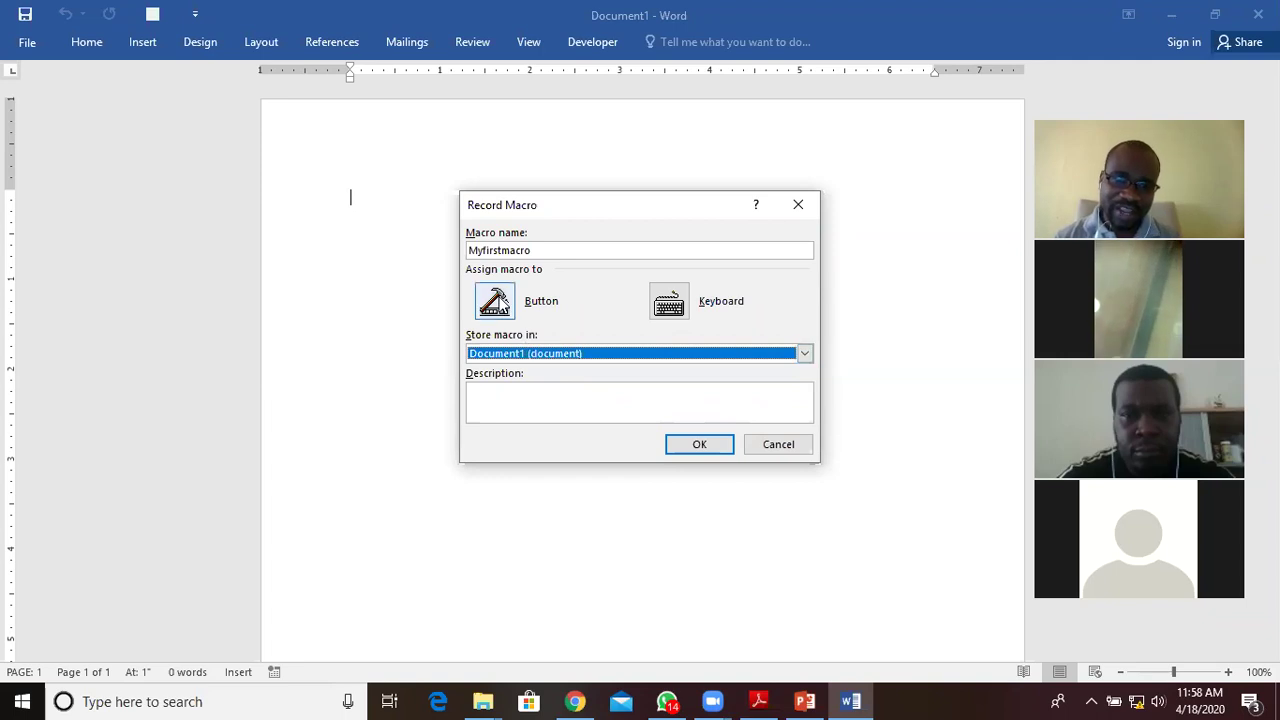
Assign the macro to a button and add Project.NewMacros.Myfirstmacro to the Quick Access Toolbar for all documents.
left_click(495, 301)
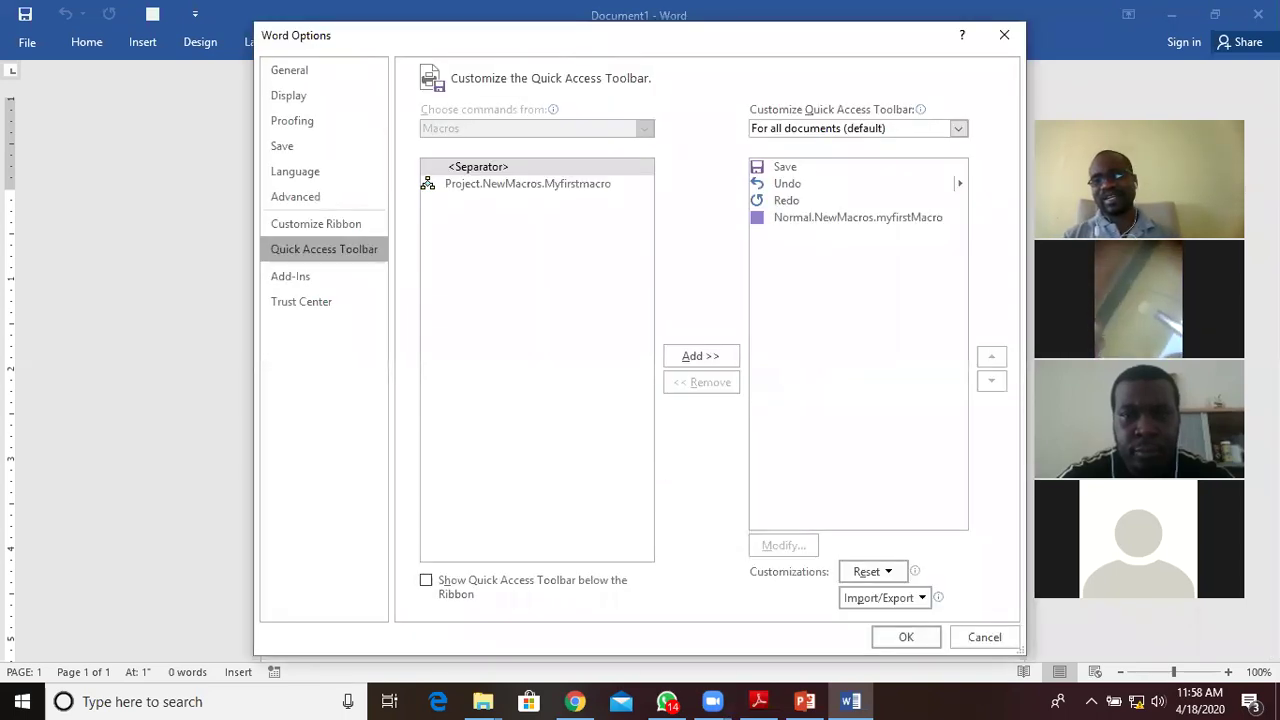
left_click_drag(1112, 106, 1127, 121)
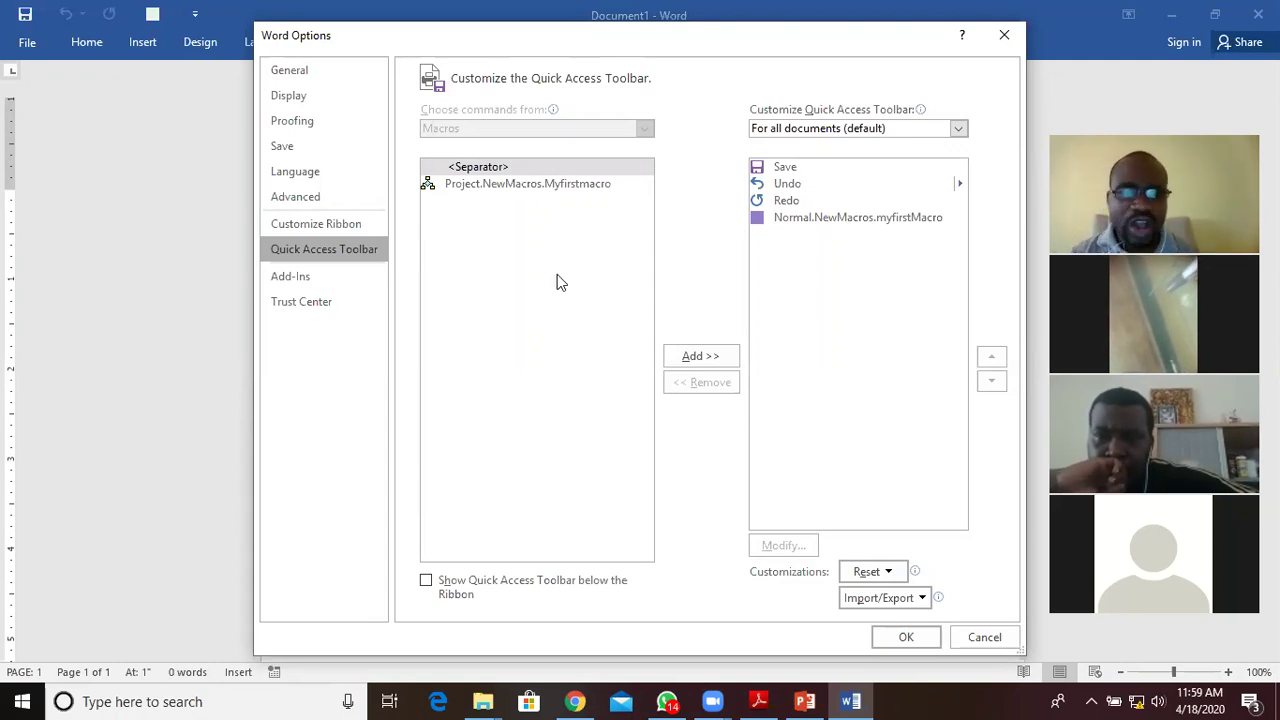
left_click(522, 188)
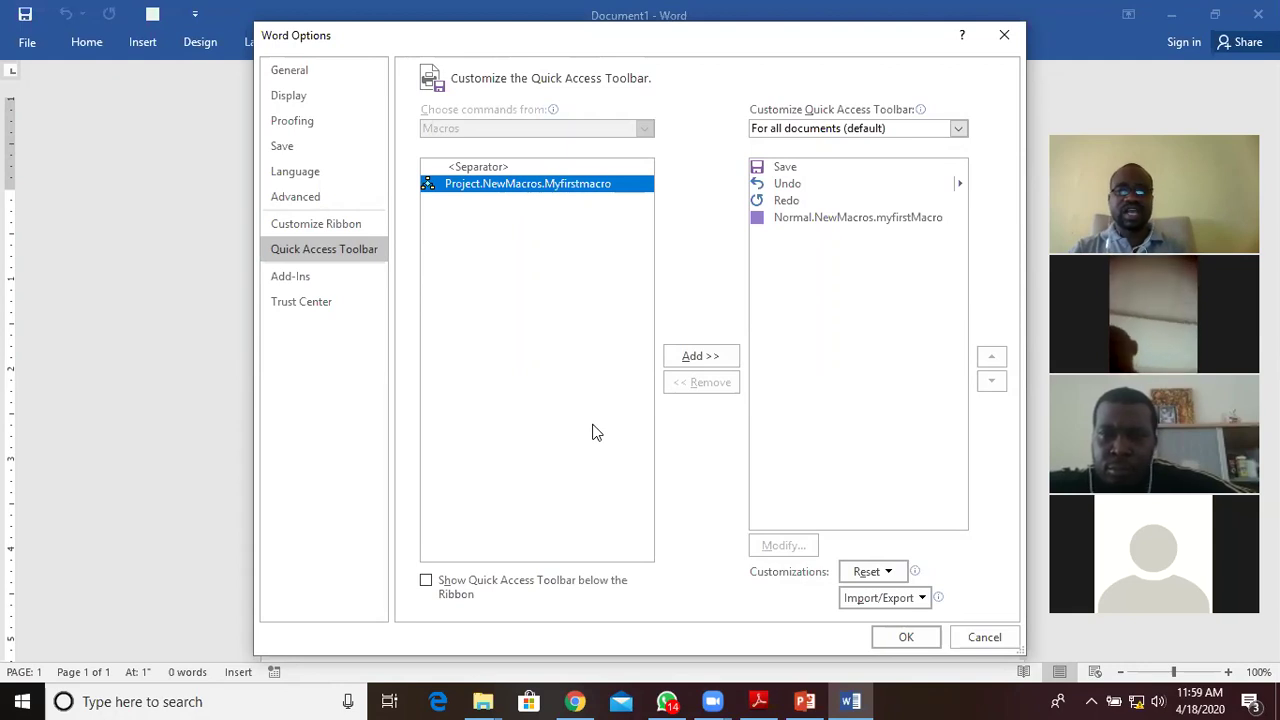
left_click(700, 357)
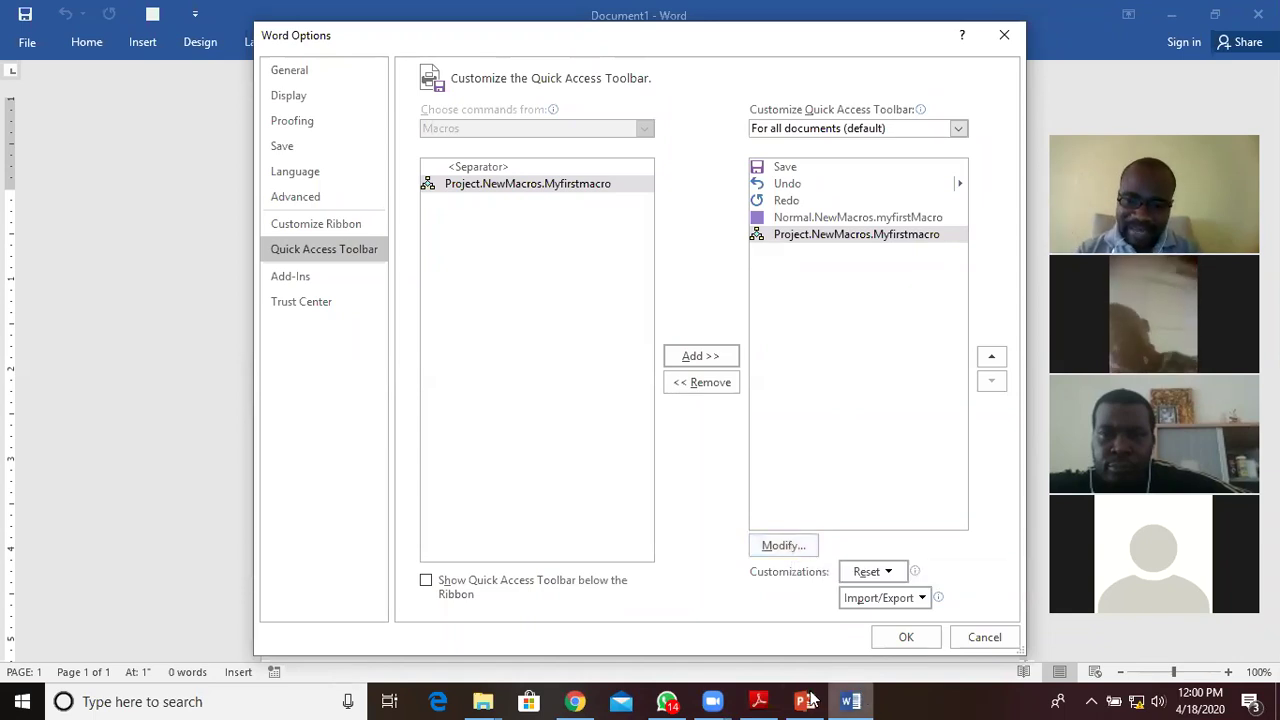
Change the Myfirstmacro button's symbol to the telephone handset and confirm the toolbar customization to begin recording.
left_click(760, 700)
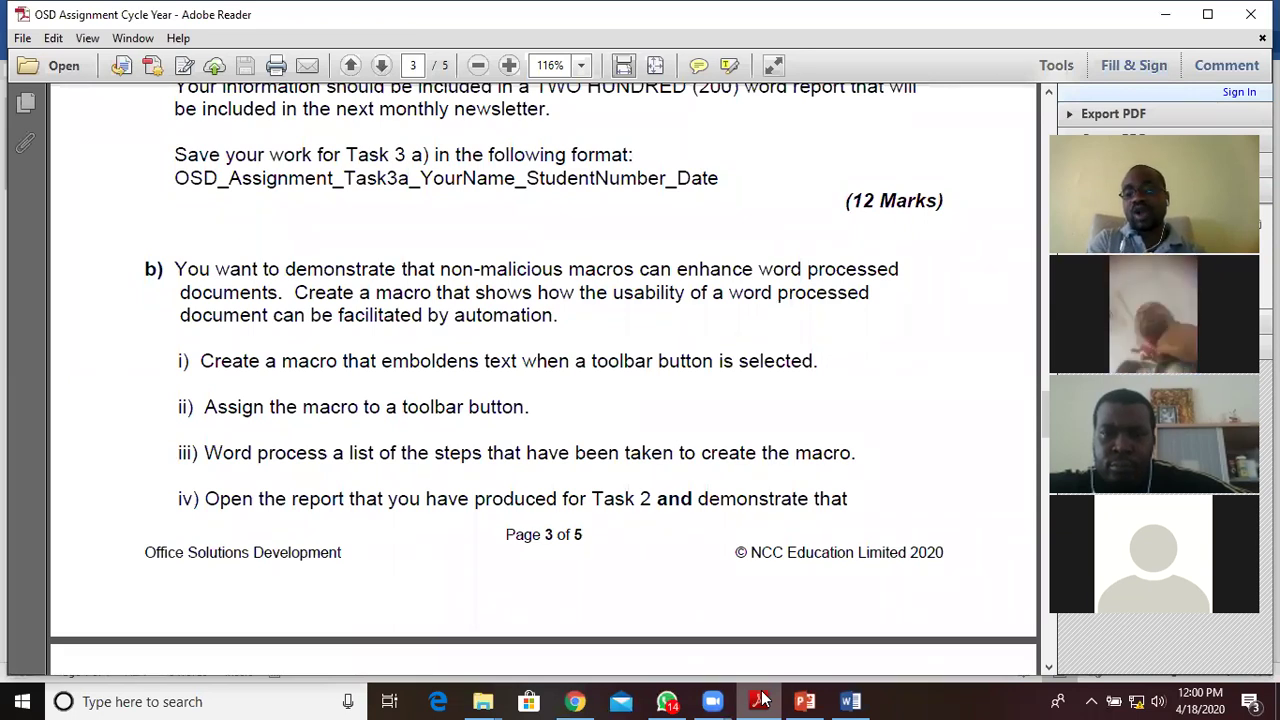
left_click(1166, 22)
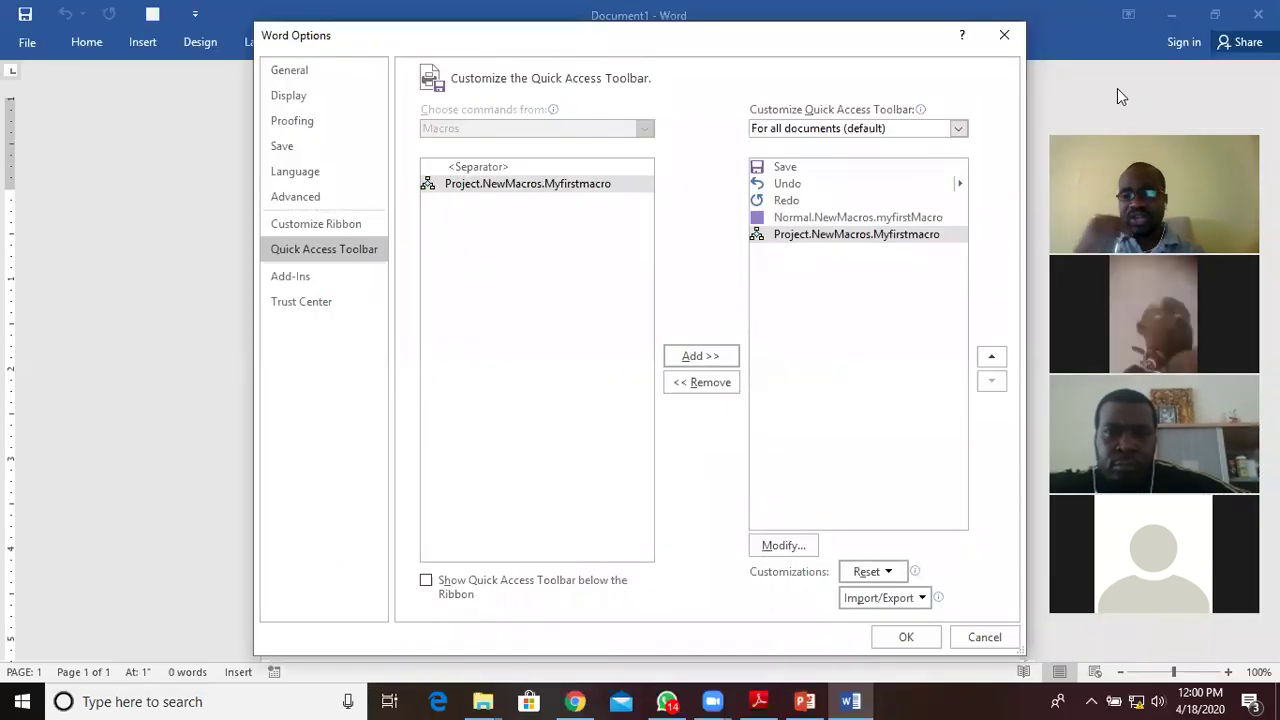
left_click(785, 551)
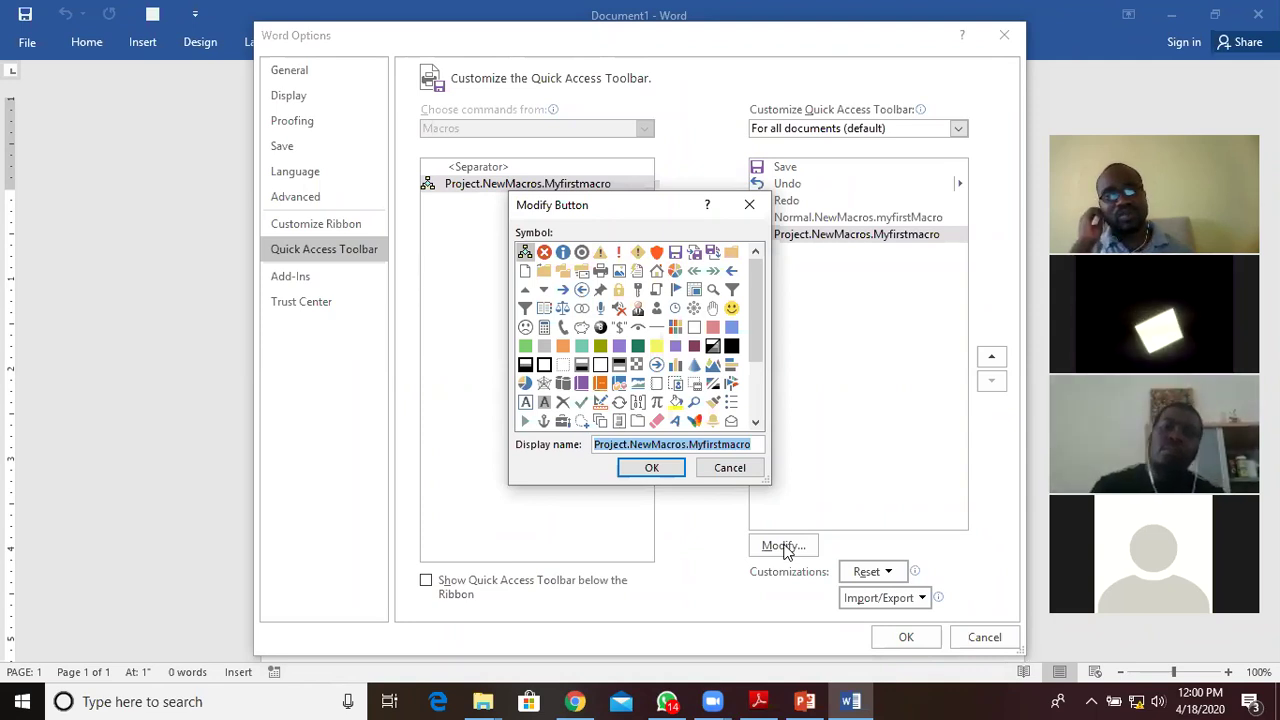
left_click(563, 330)
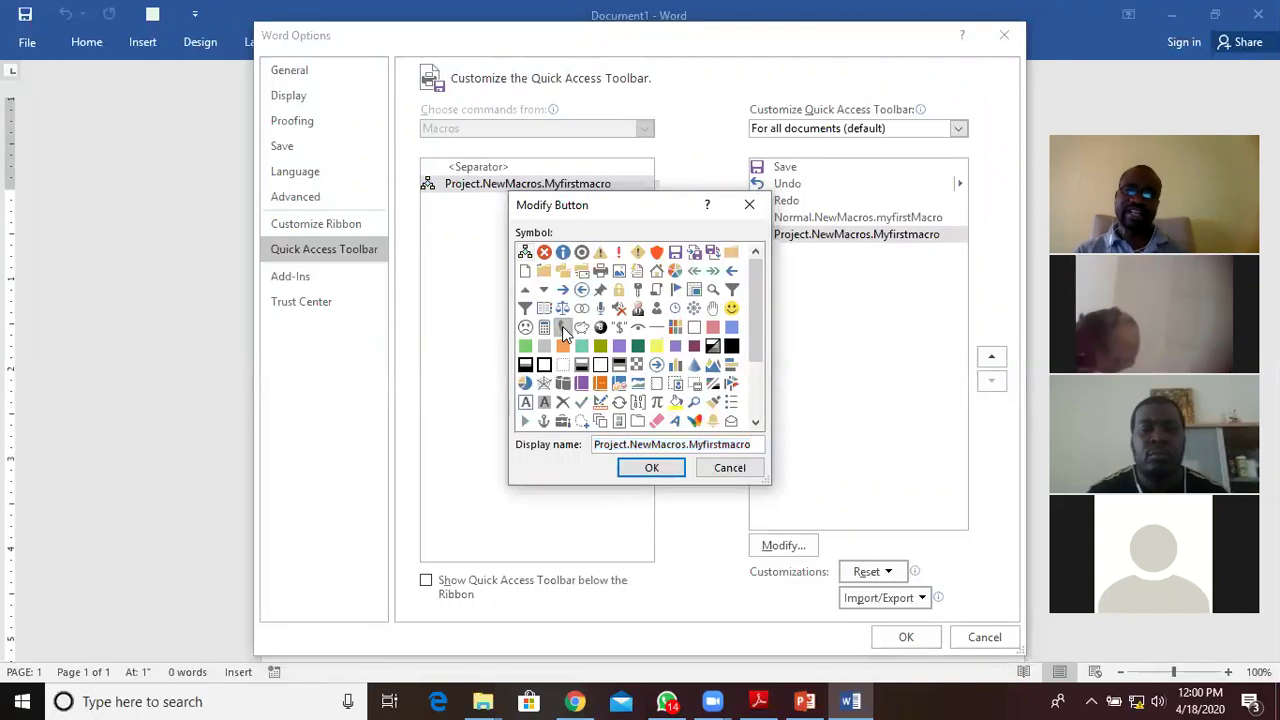
left_click(650, 468)
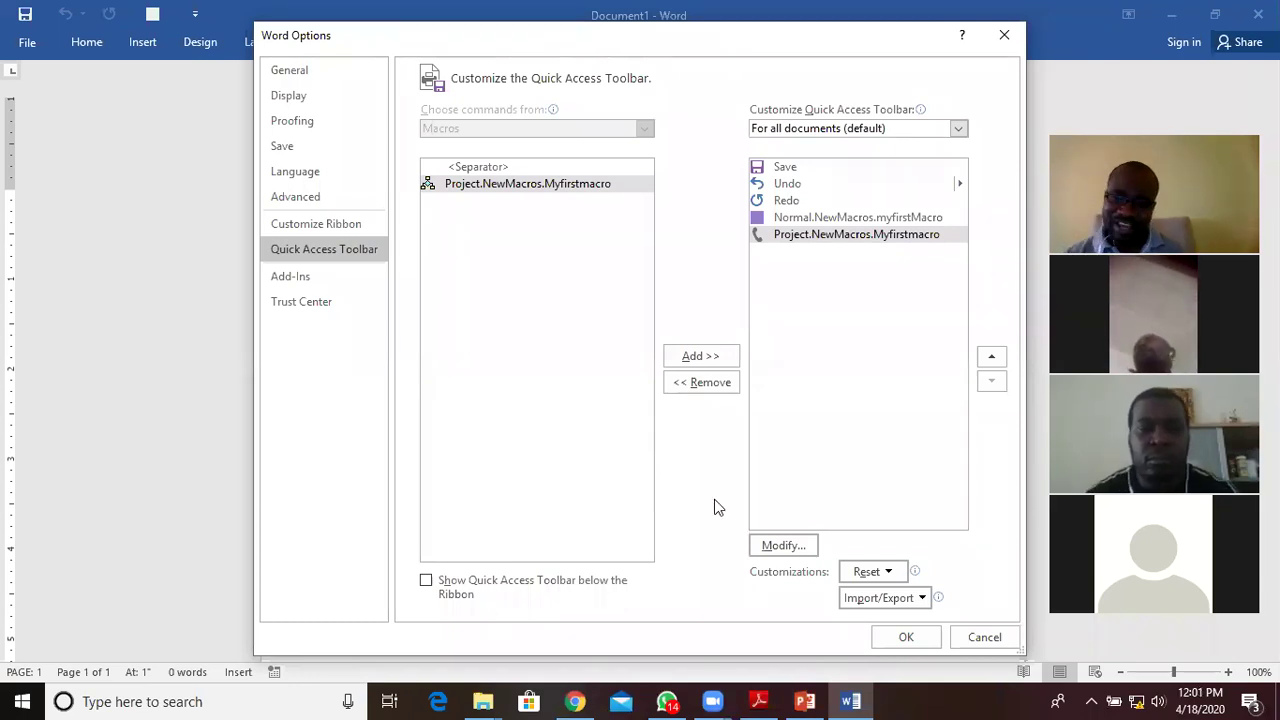
left_click(905, 640)
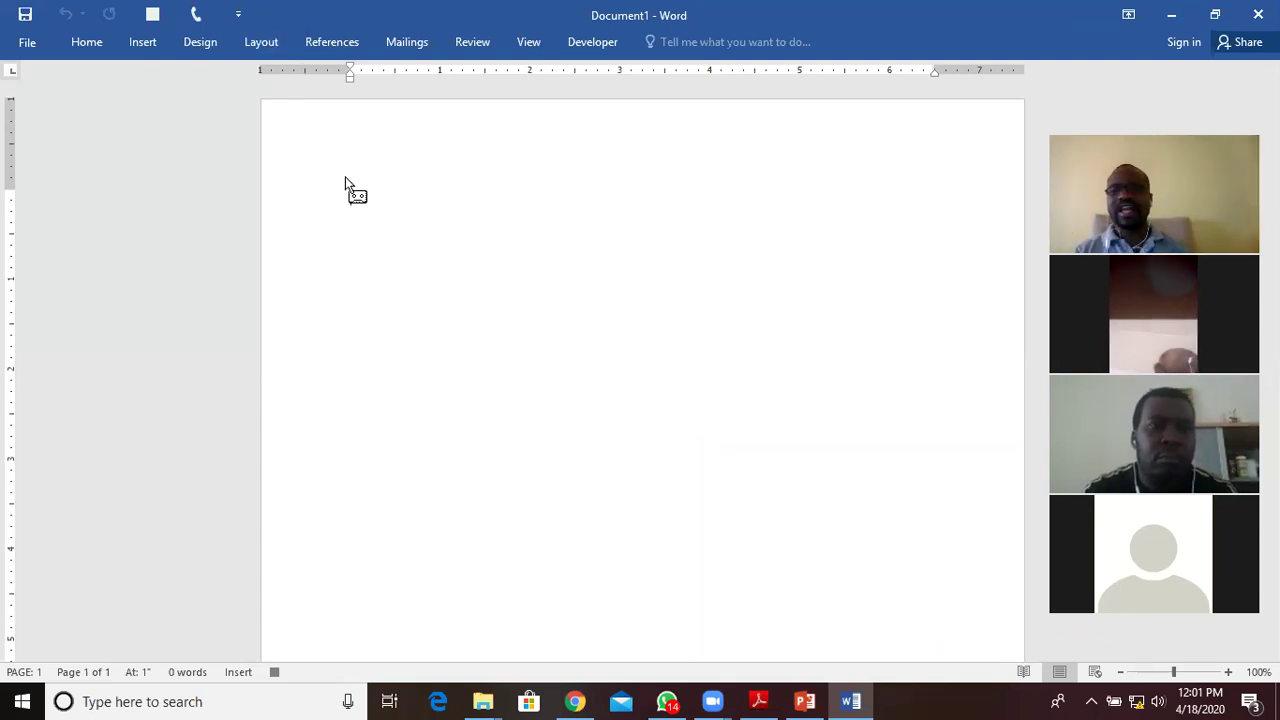
Enter the text "my first class" in the blank document and change its case to UPPERCASE.
left_click(196, 16)
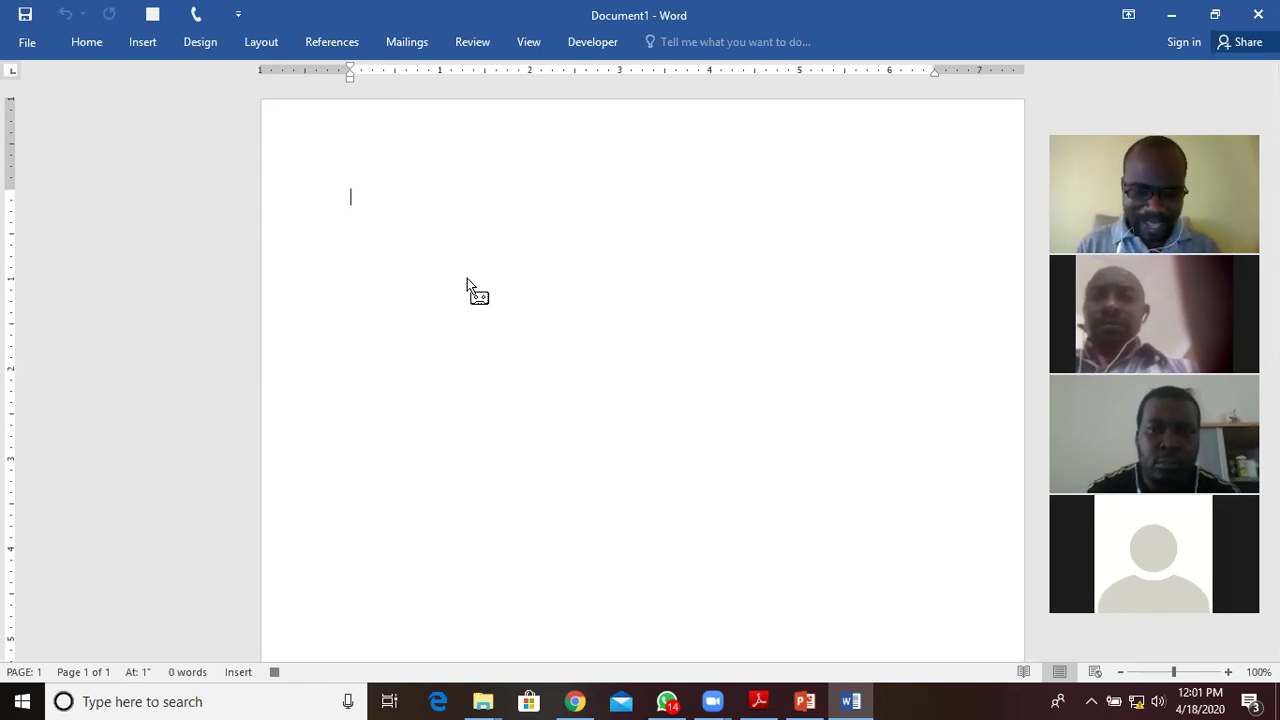
type("my first  class")
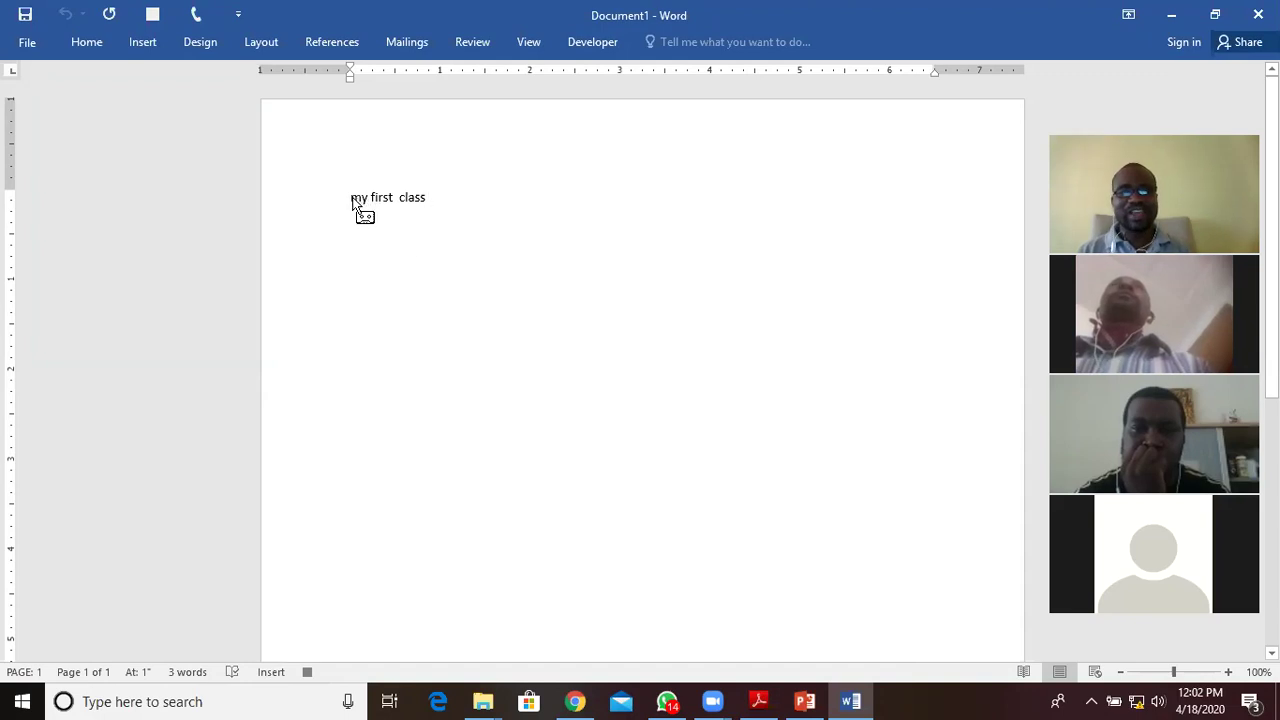
left_click_drag(346, 202, 419, 199)
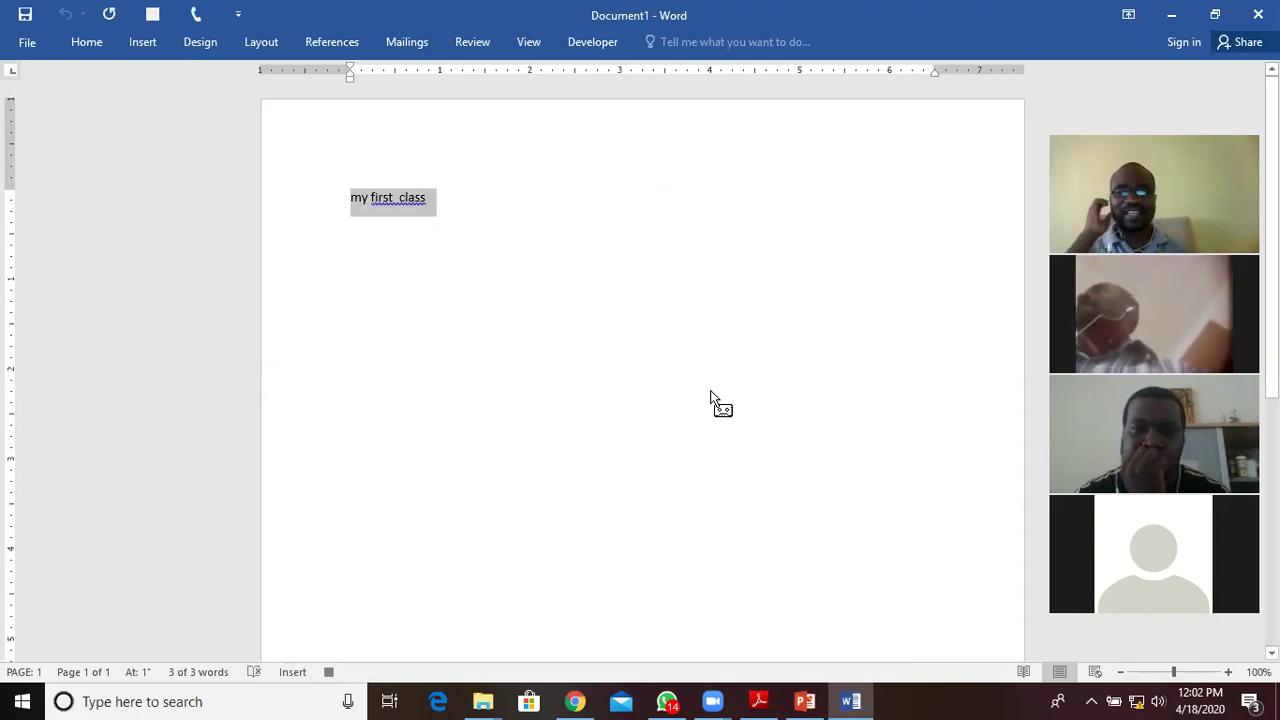
left_click(466, 251)
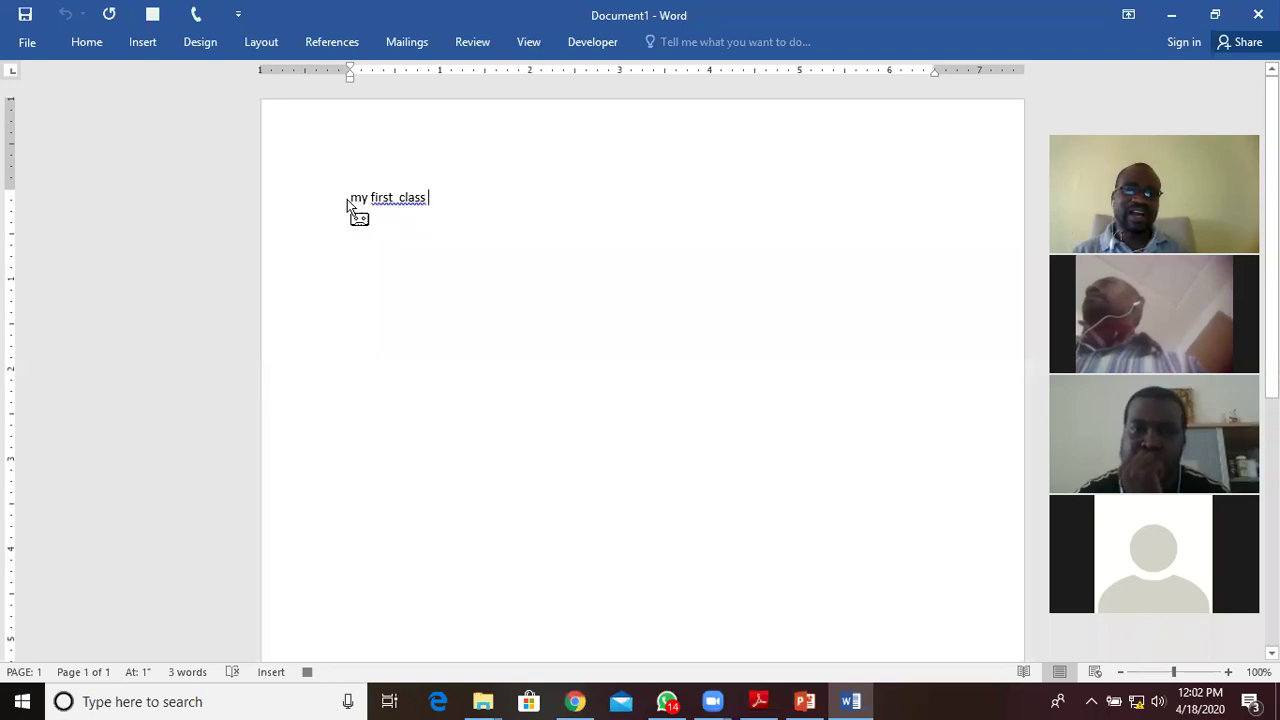
left_click_drag(345, 203, 466, 223)
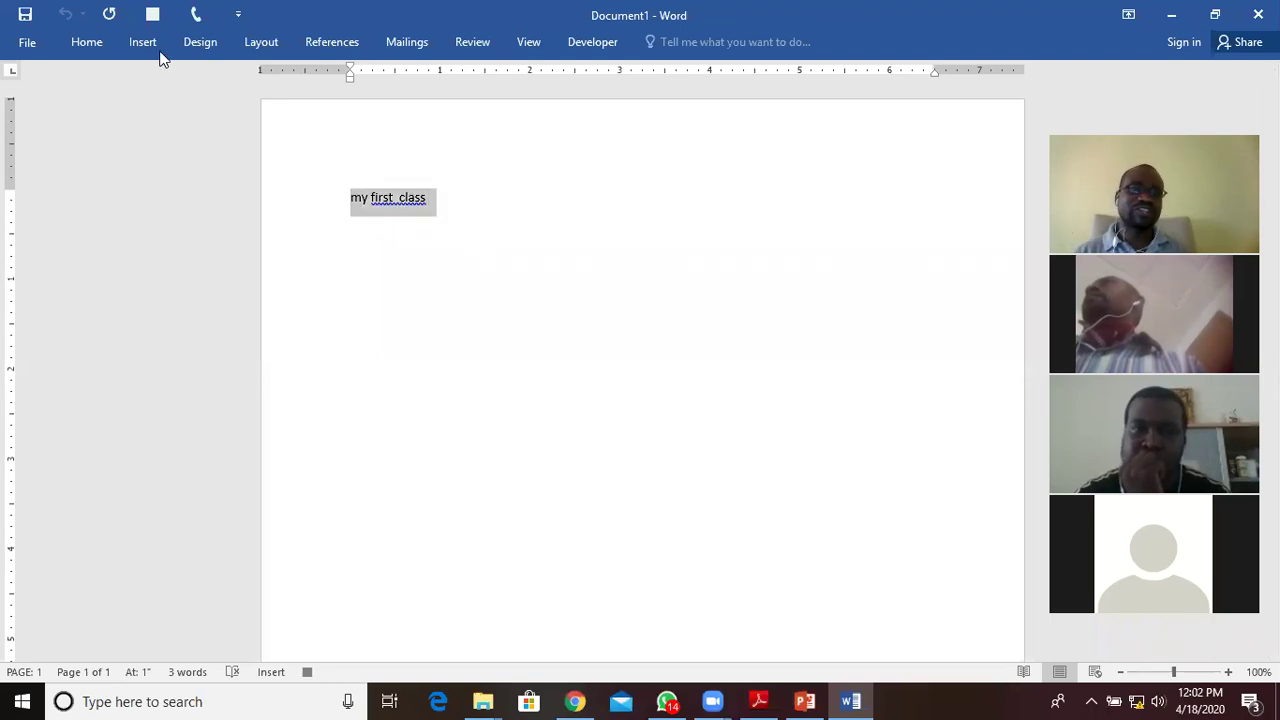
double_click(89, 43)
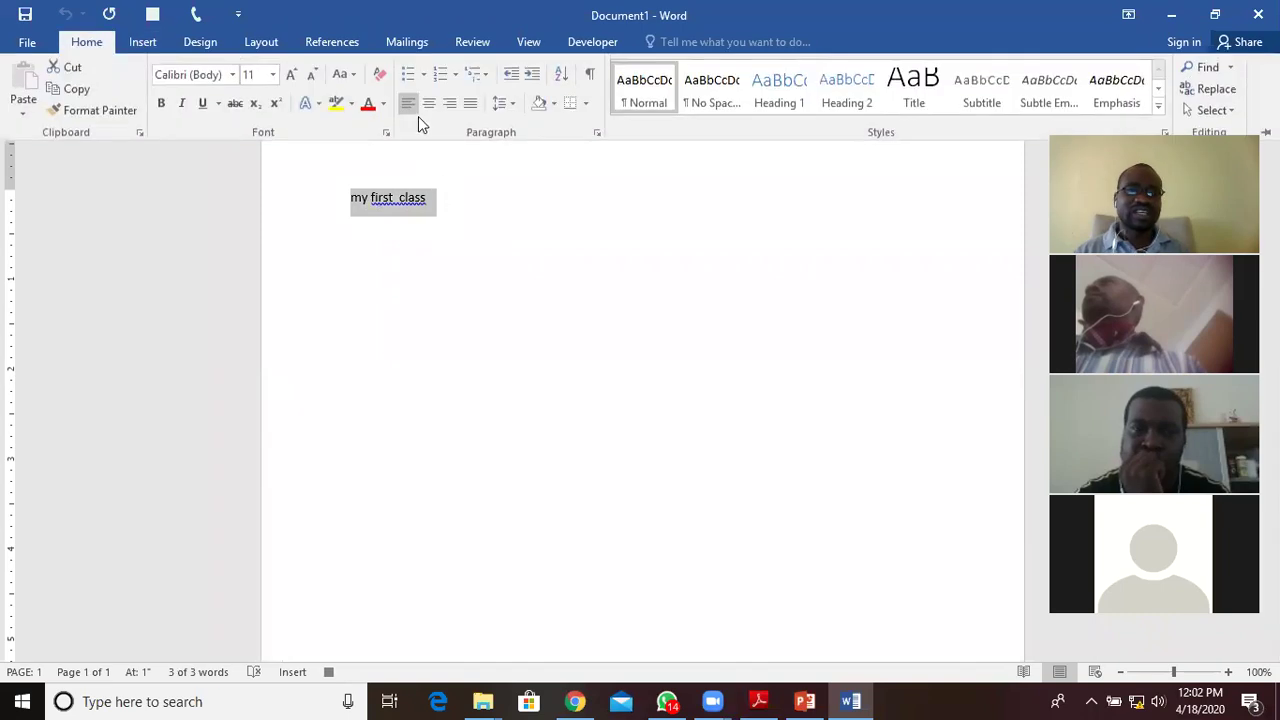
left_click(343, 74)
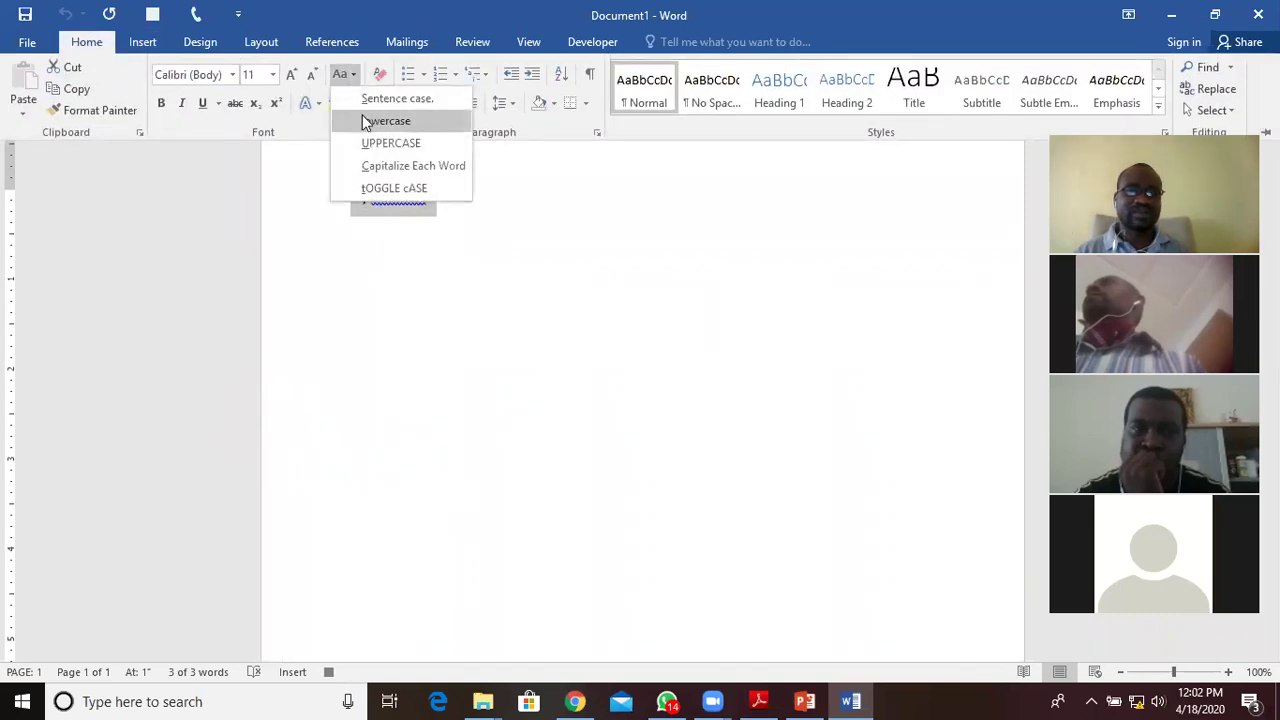
left_click(378, 145)
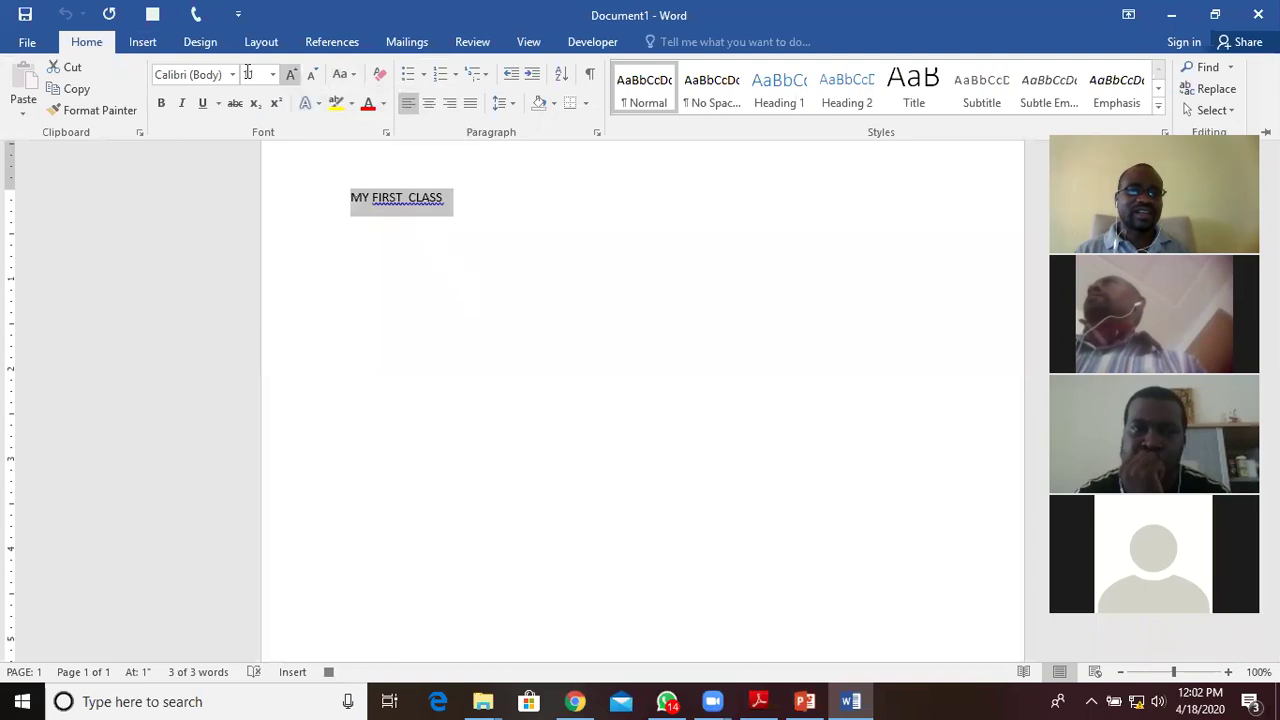
Set the uppercase line's font to Times New Roman and its size to 12.
left_click(233, 75)
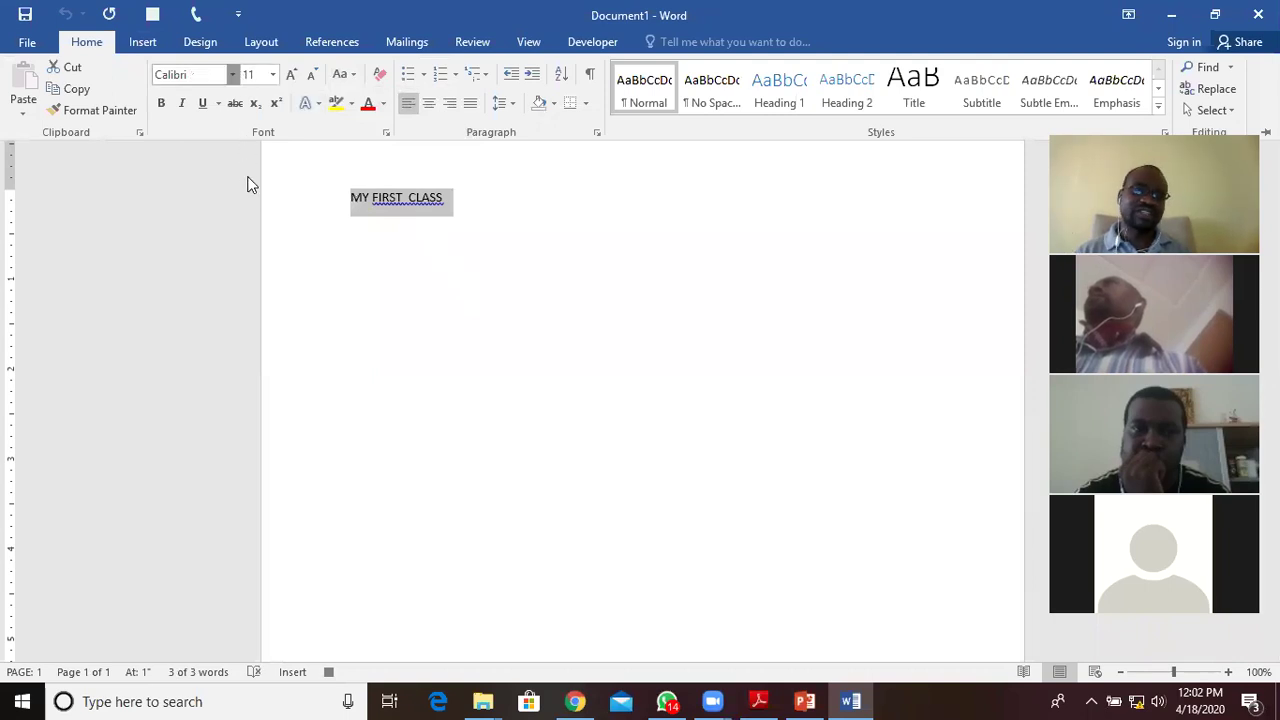
left_click(245, 188)
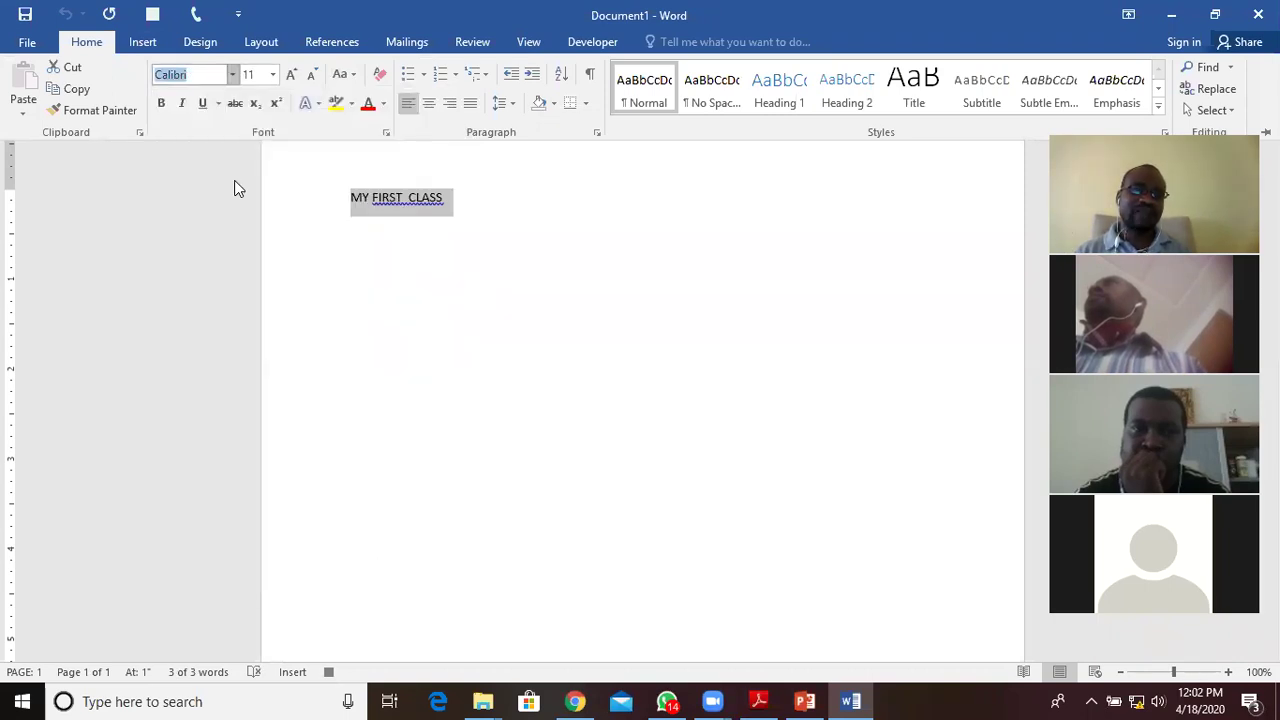
left_click(272, 75)
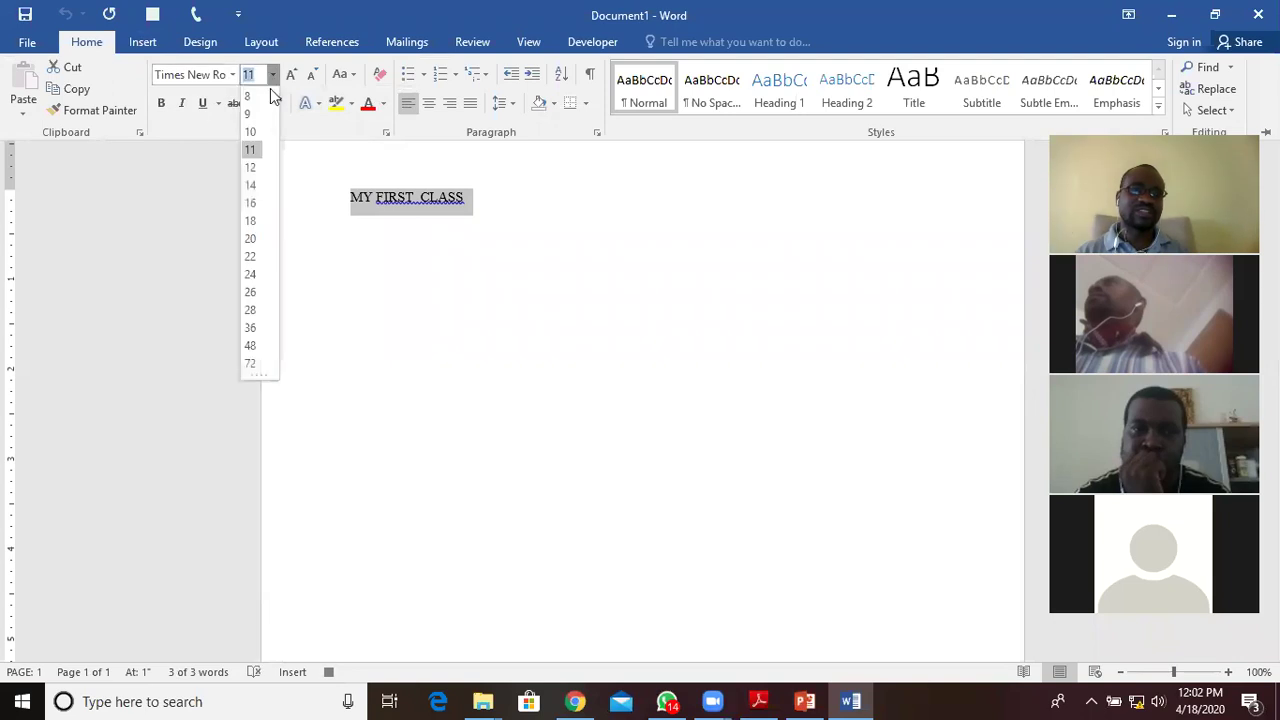
left_click(258, 166)
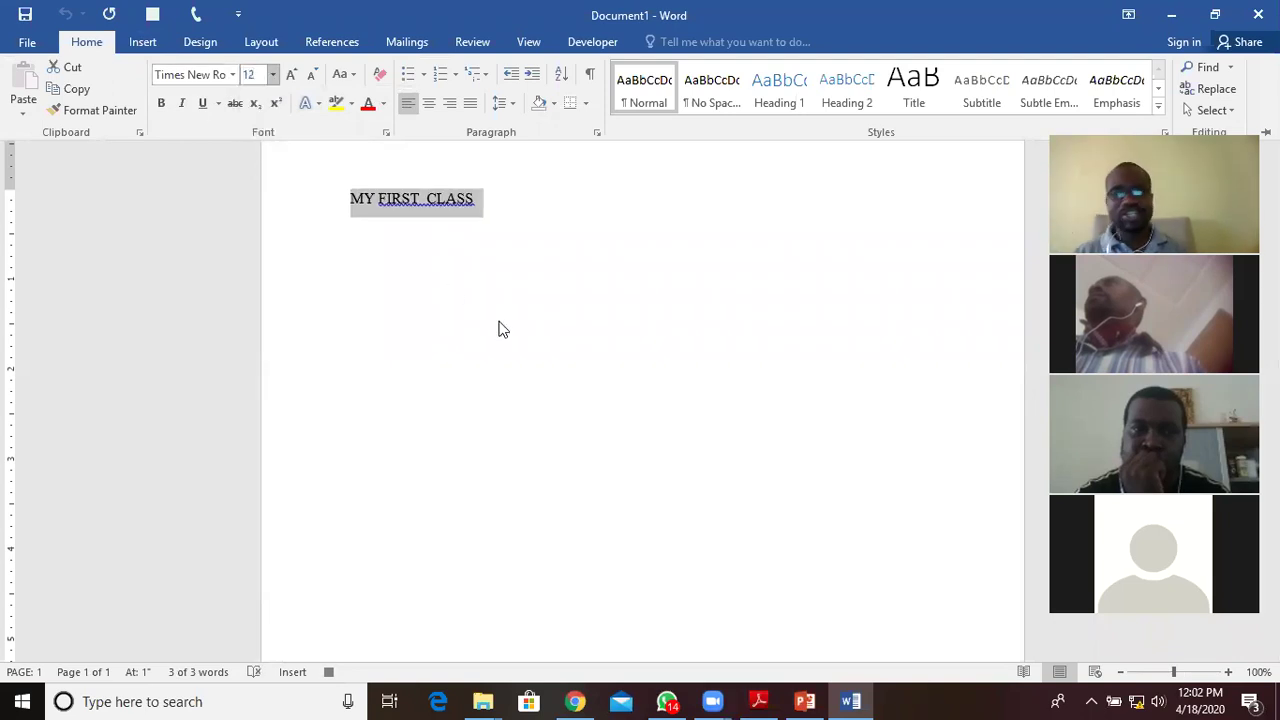
Apply bold to the uppercase line and stop the macro recording.
left_click(161, 103)
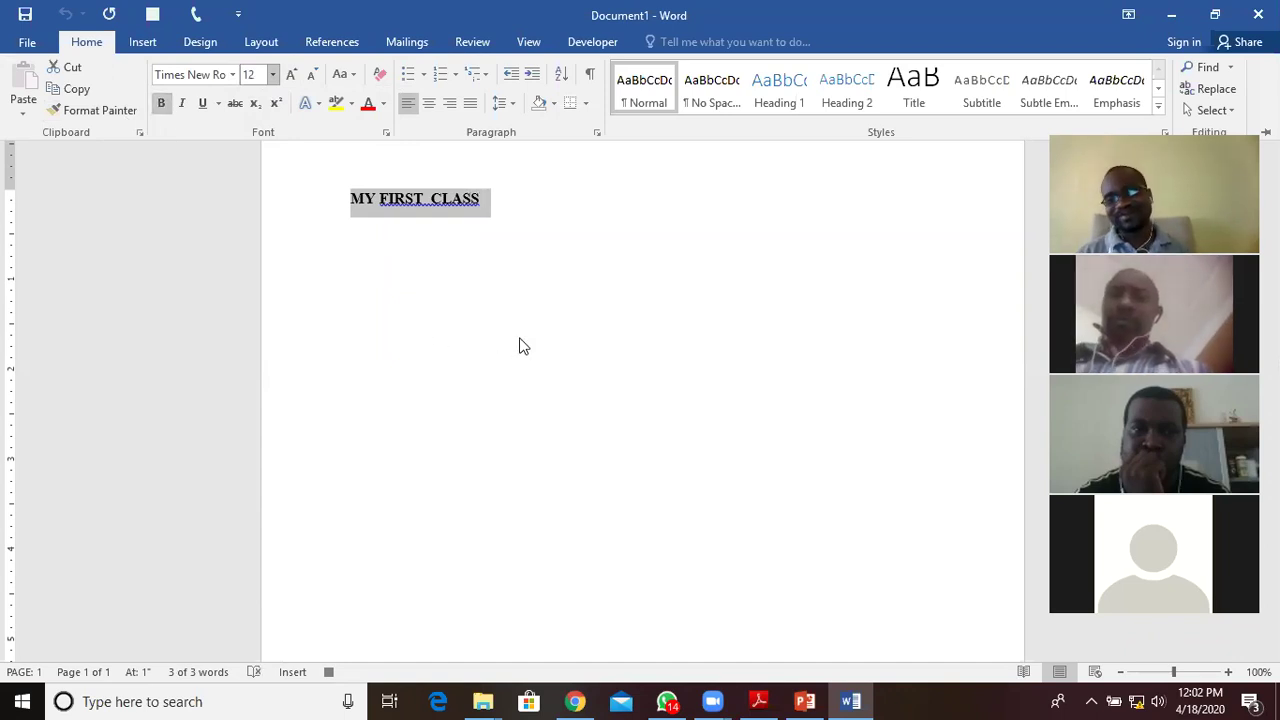
key("ctrl+F1")
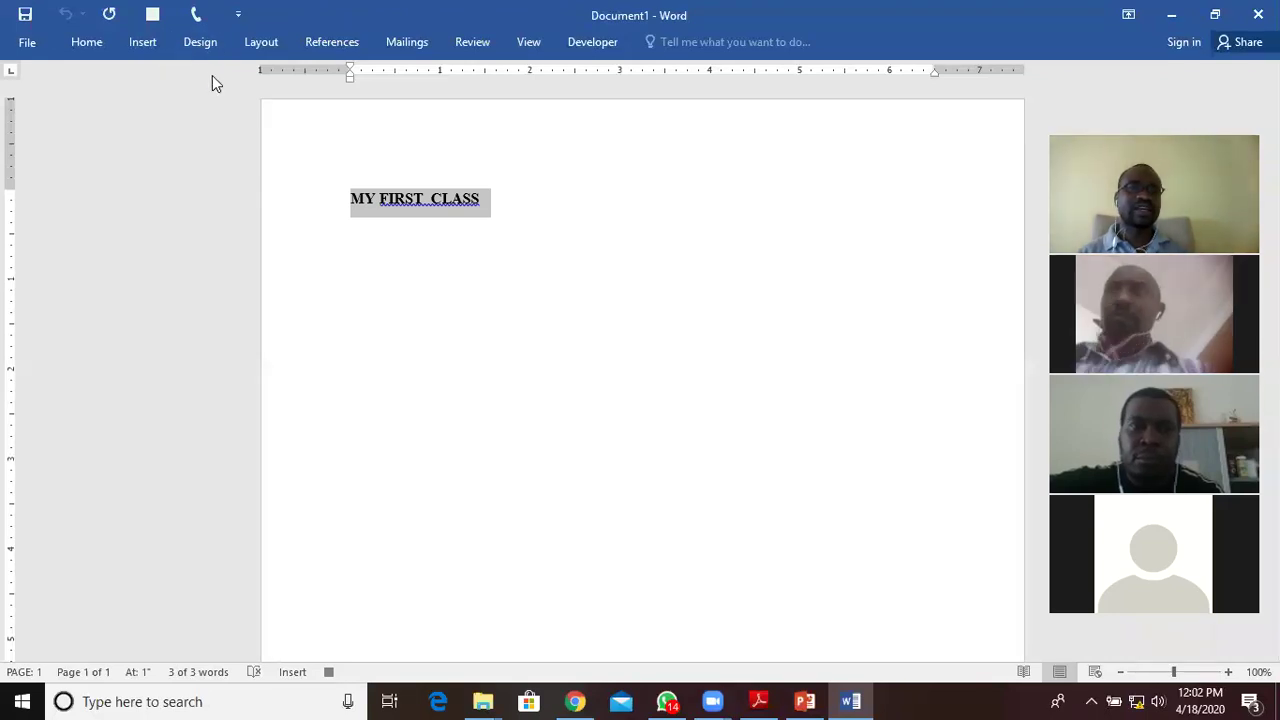
left_click(598, 44)
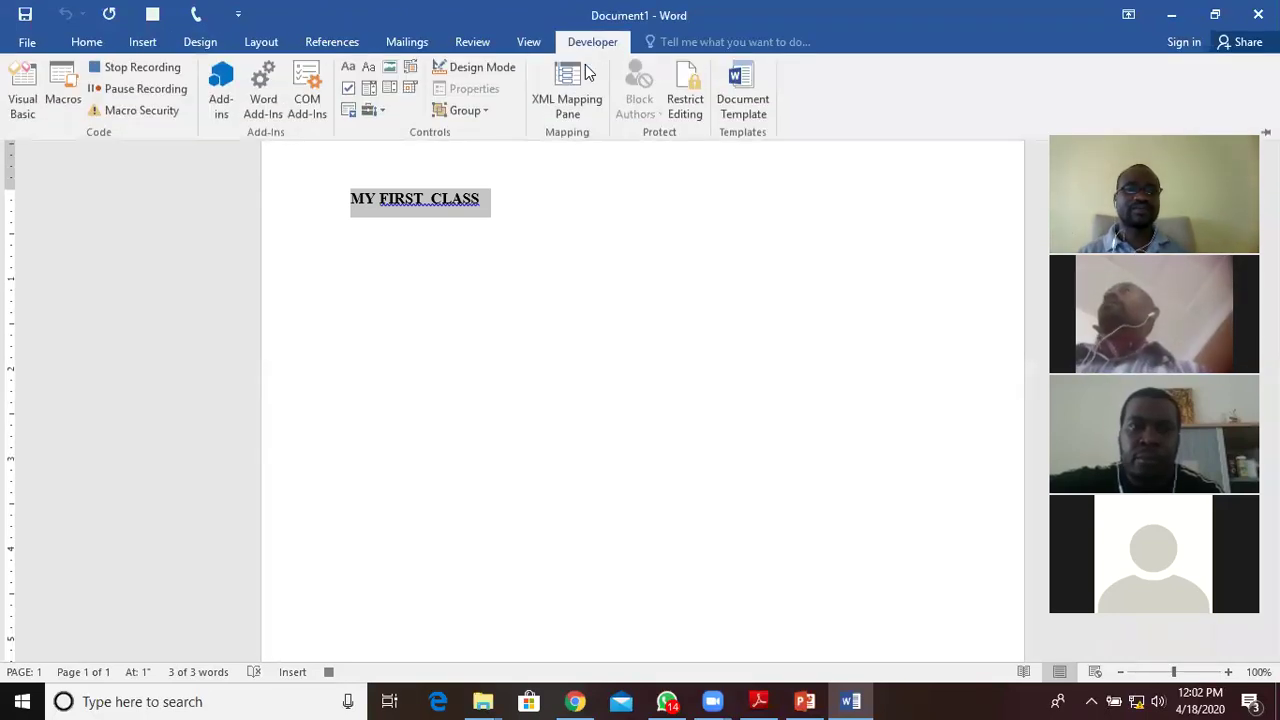
left_click(133, 69)
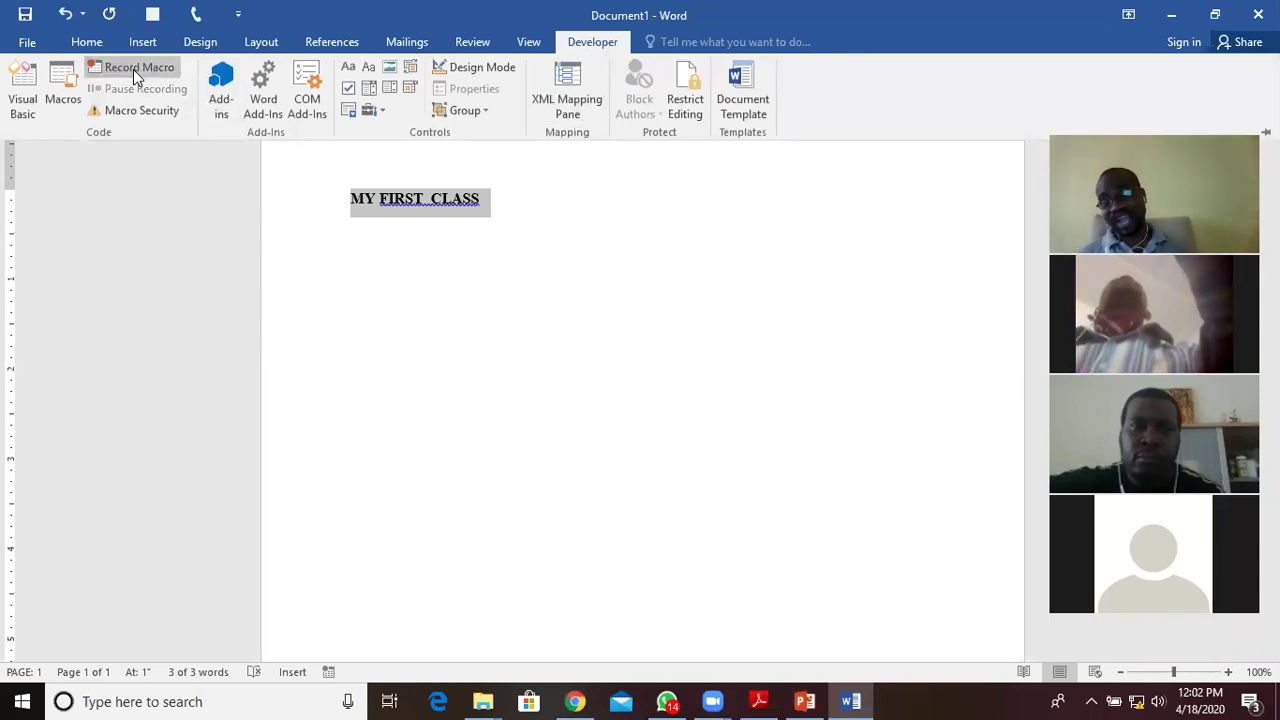
left_click(450, 265)
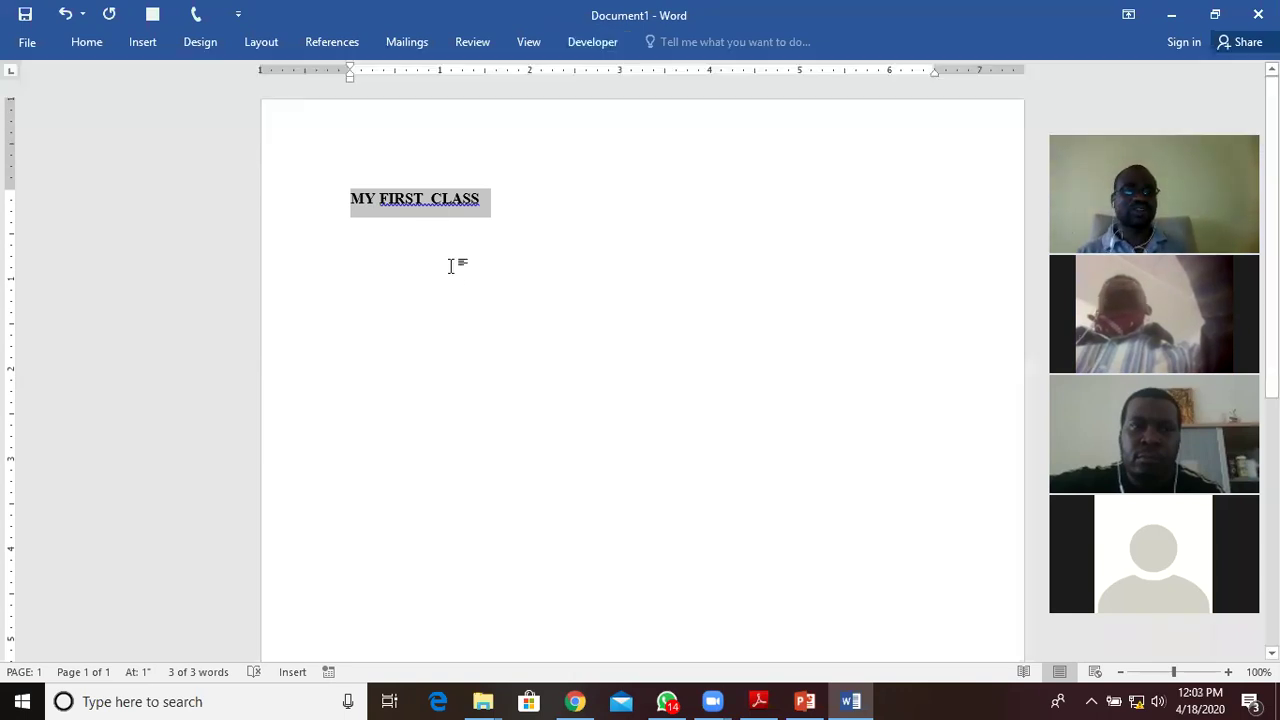
Delete the formatted line and run Myfirstmacro twice from its Quick Access Toolbar button to test it.
left_click(508, 196)
left_click_drag(506, 197, 281, 215)
key("Delete")
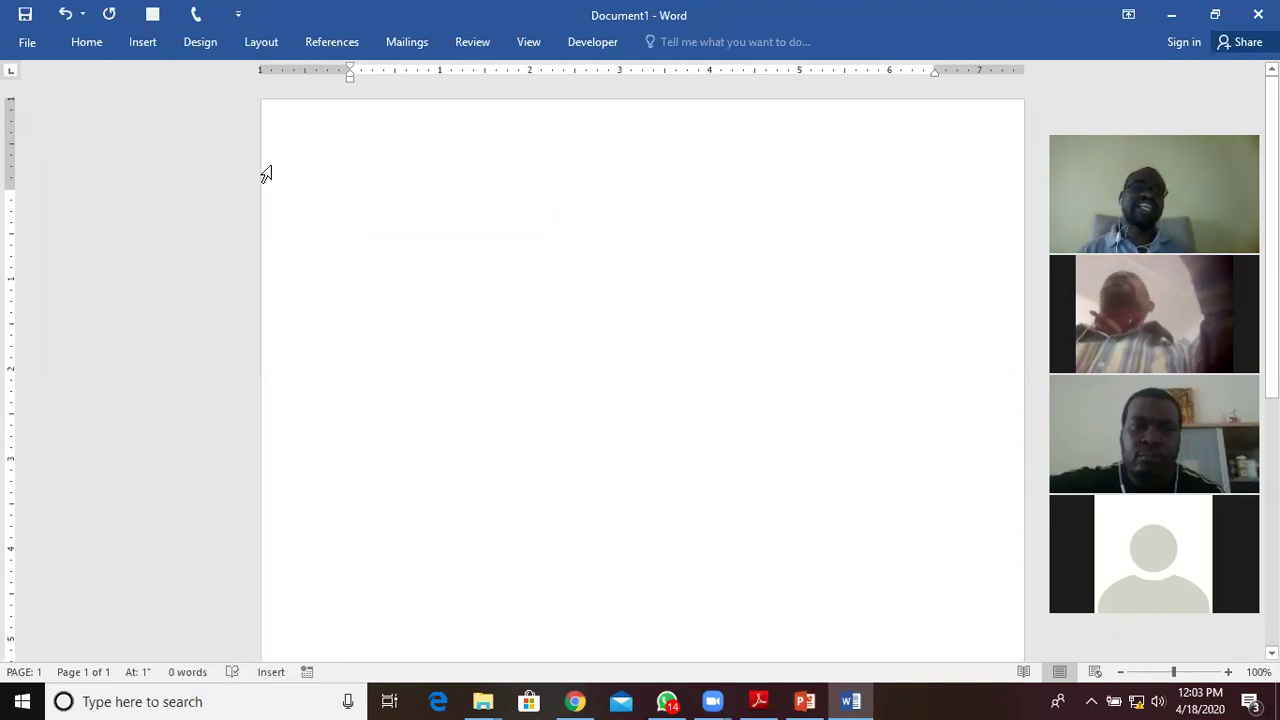
left_click(197, 14)
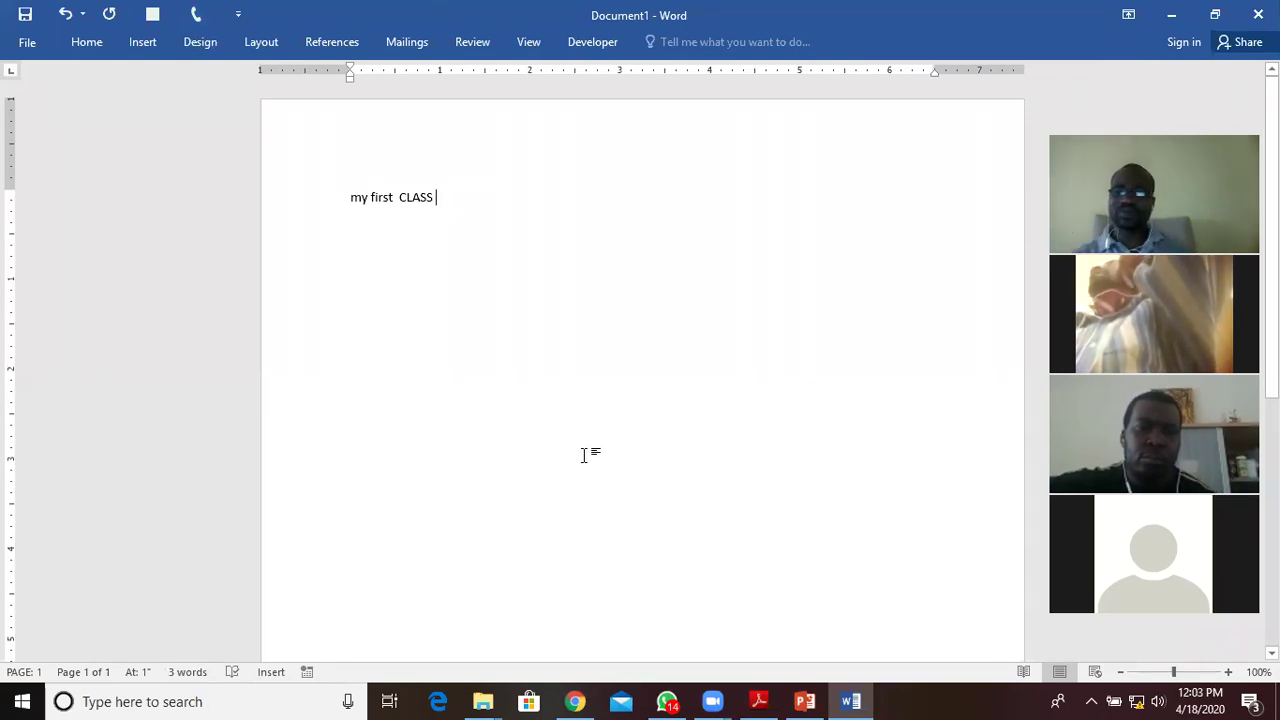
left_click(195, 14)
left_click(436, 197)
left_click_drag(370, 198, 433, 198)
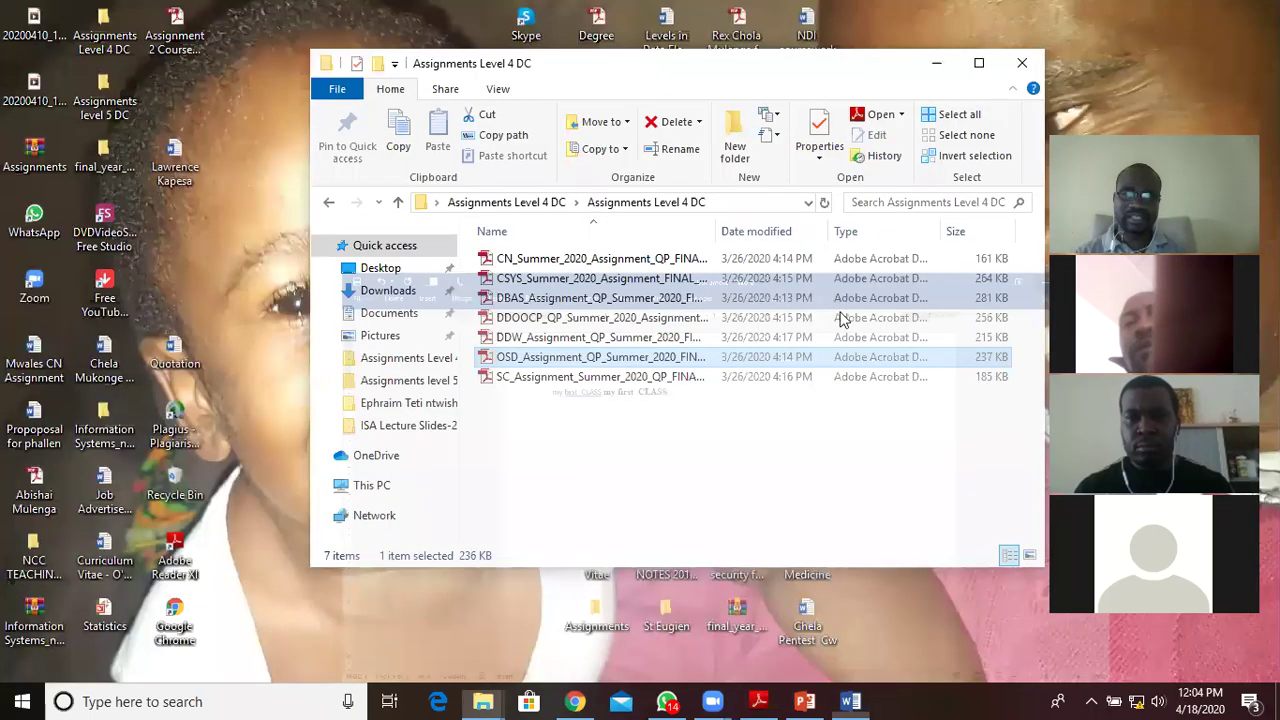
Open the OSD assignment PDF from File Explorer, examine the Task 3 b) macro requirements and return to Document1 in Word.
left_click(1171, 14)
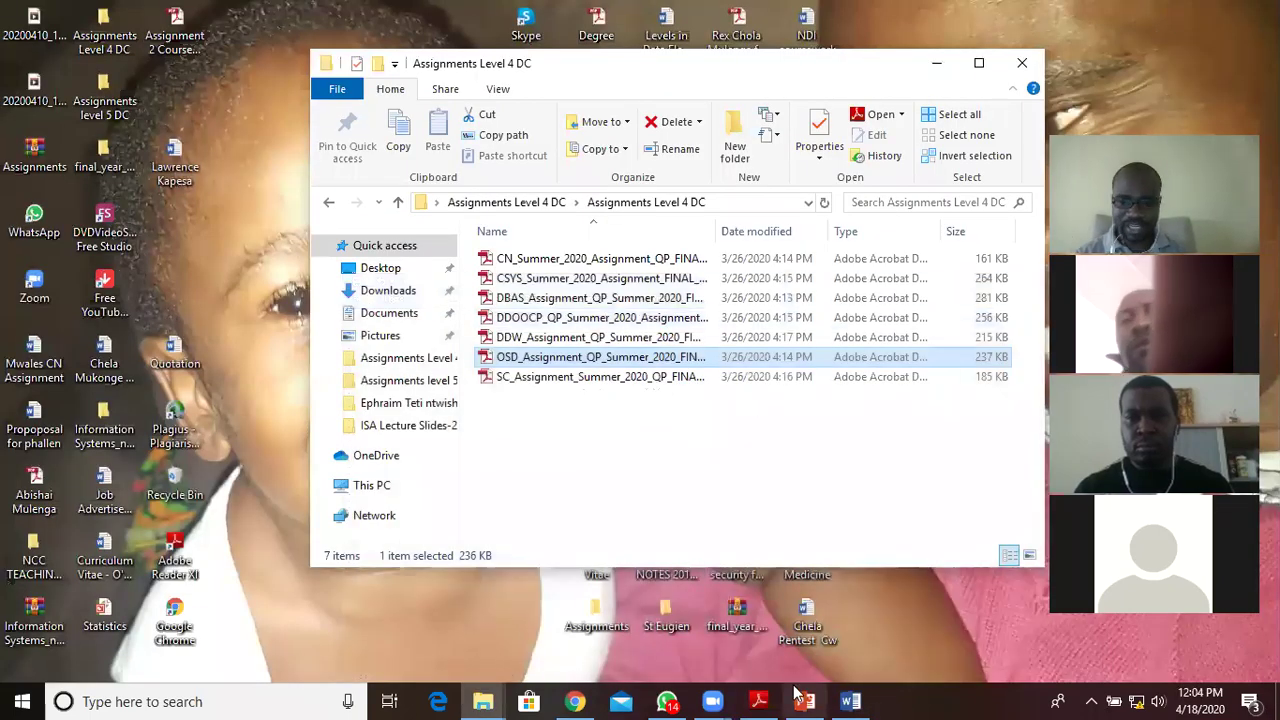
double_click(505, 357)
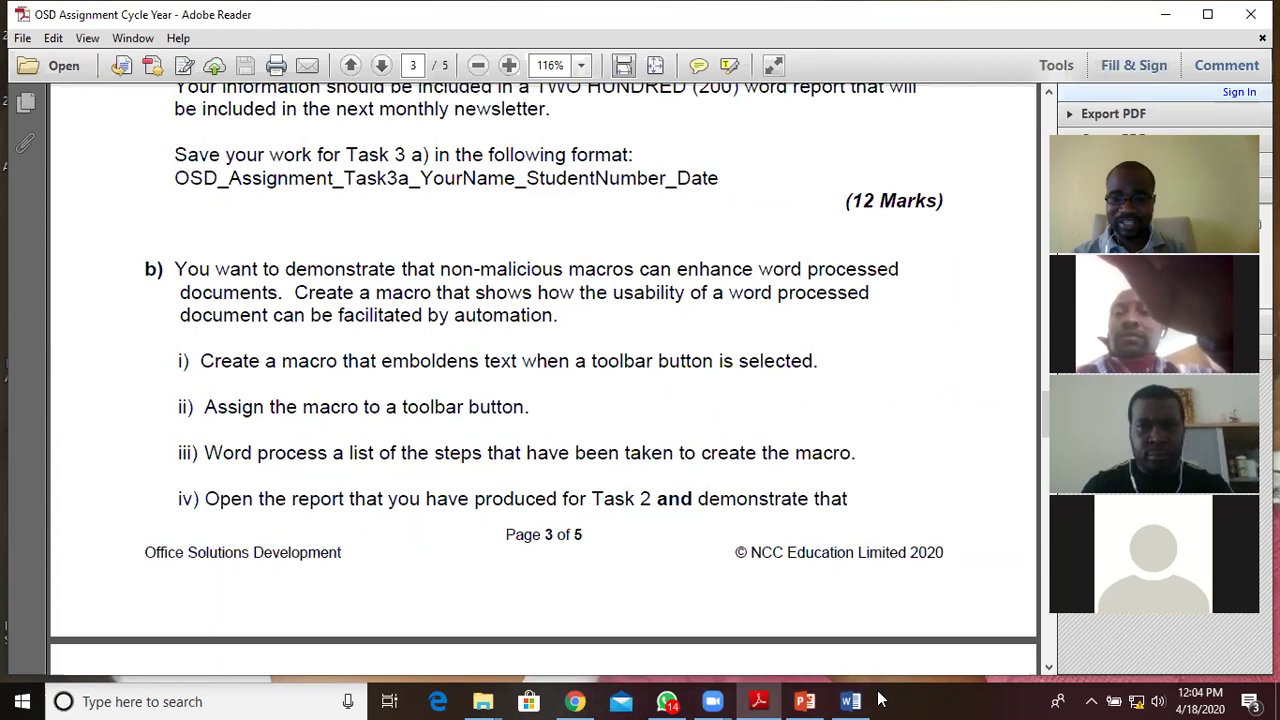
mouse_move(852, 700)
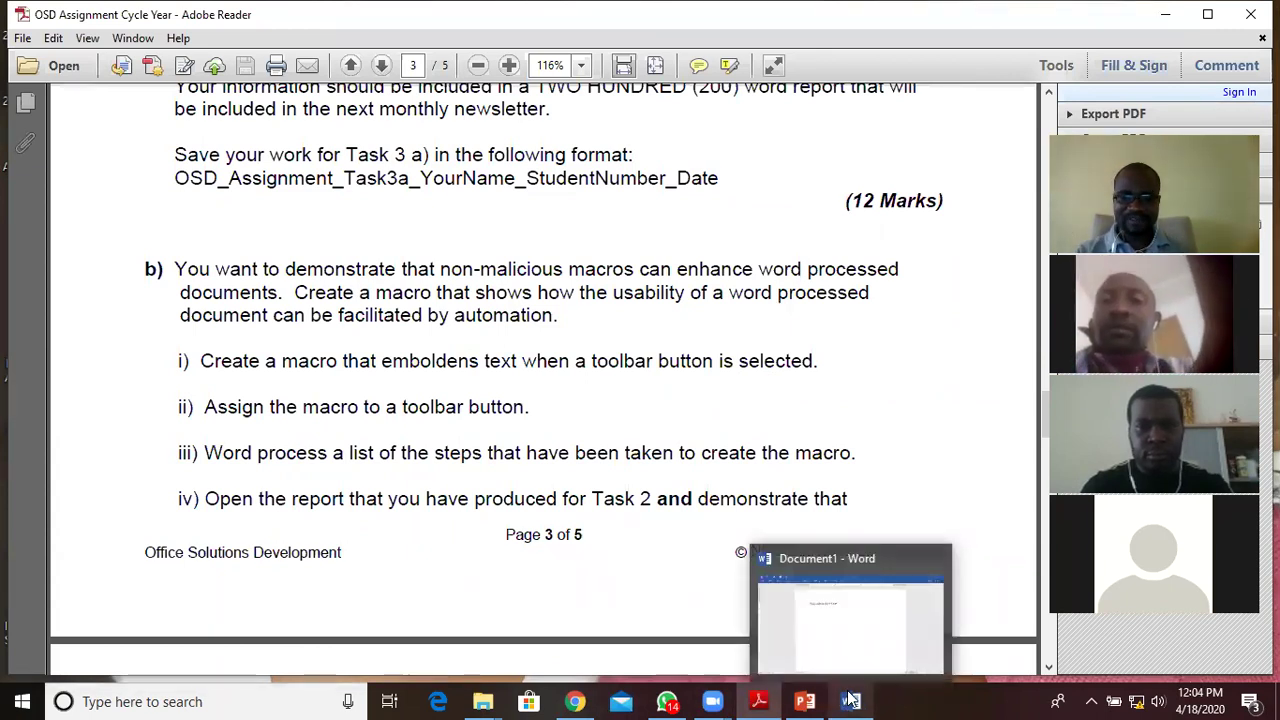
left_click(851, 640)
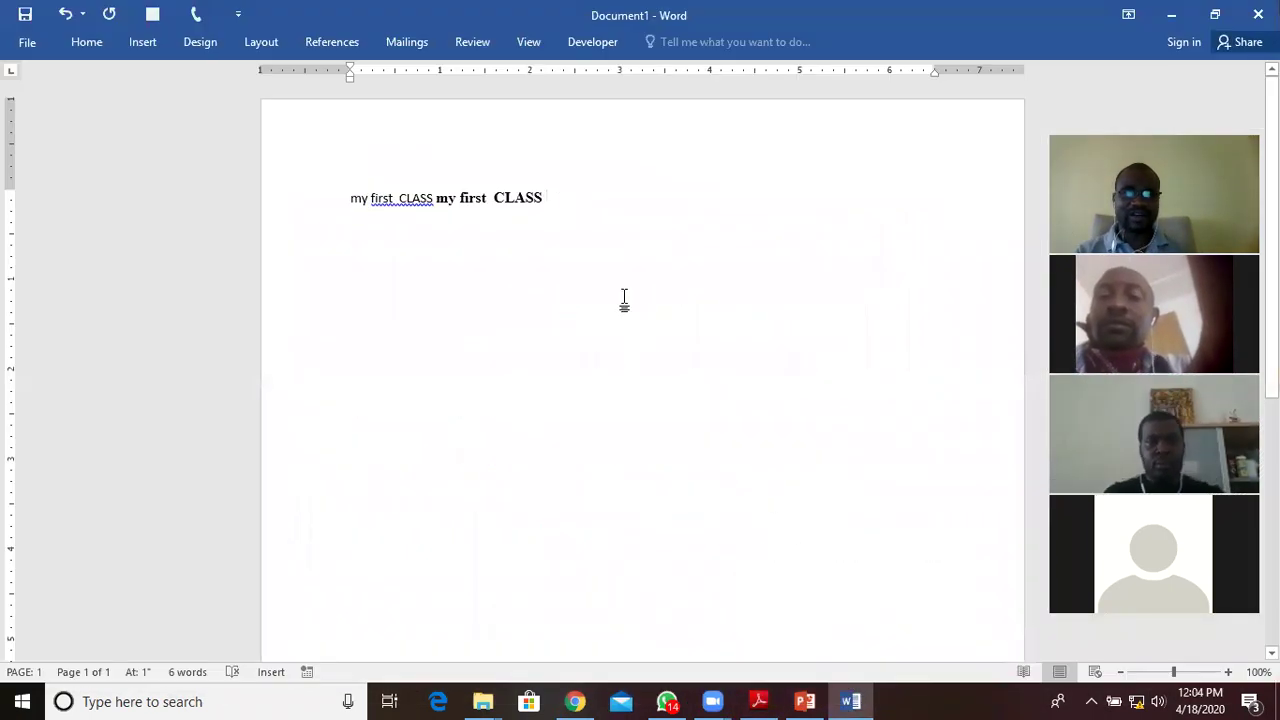
Delete all the macro-generated text from Document1.
left_click_drag(566, 197, 232, 242)
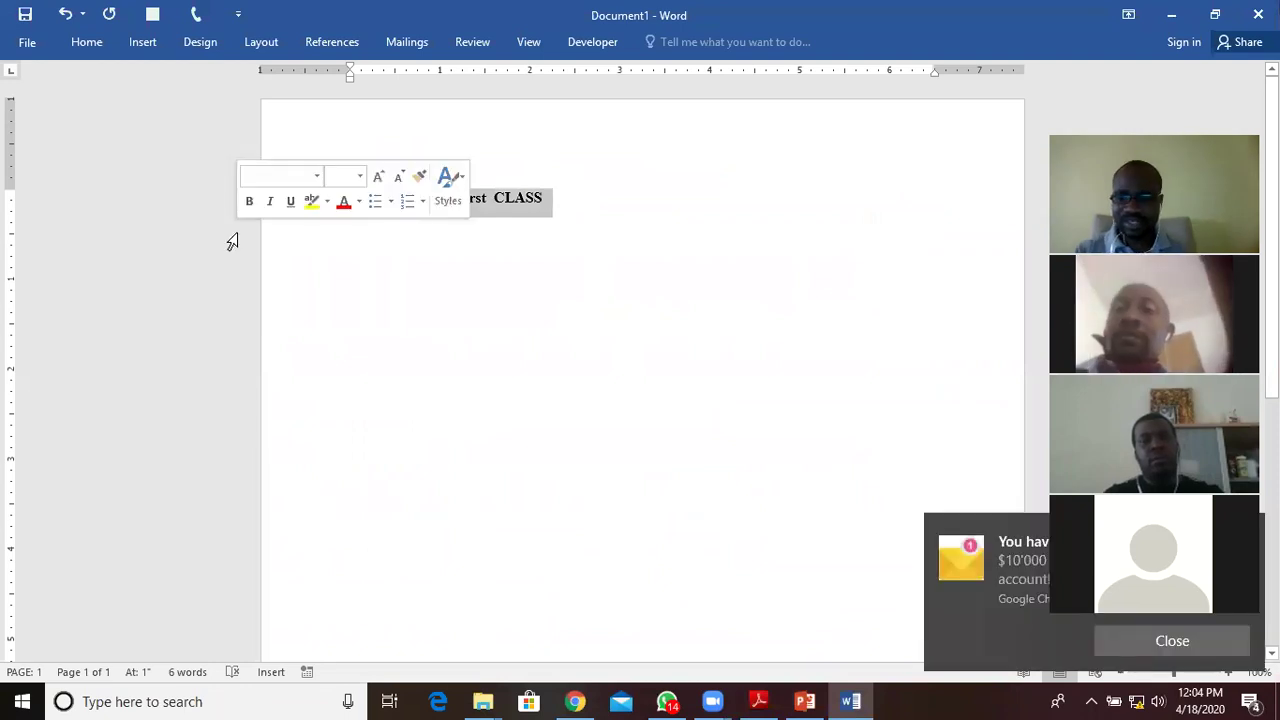
key("Delete")
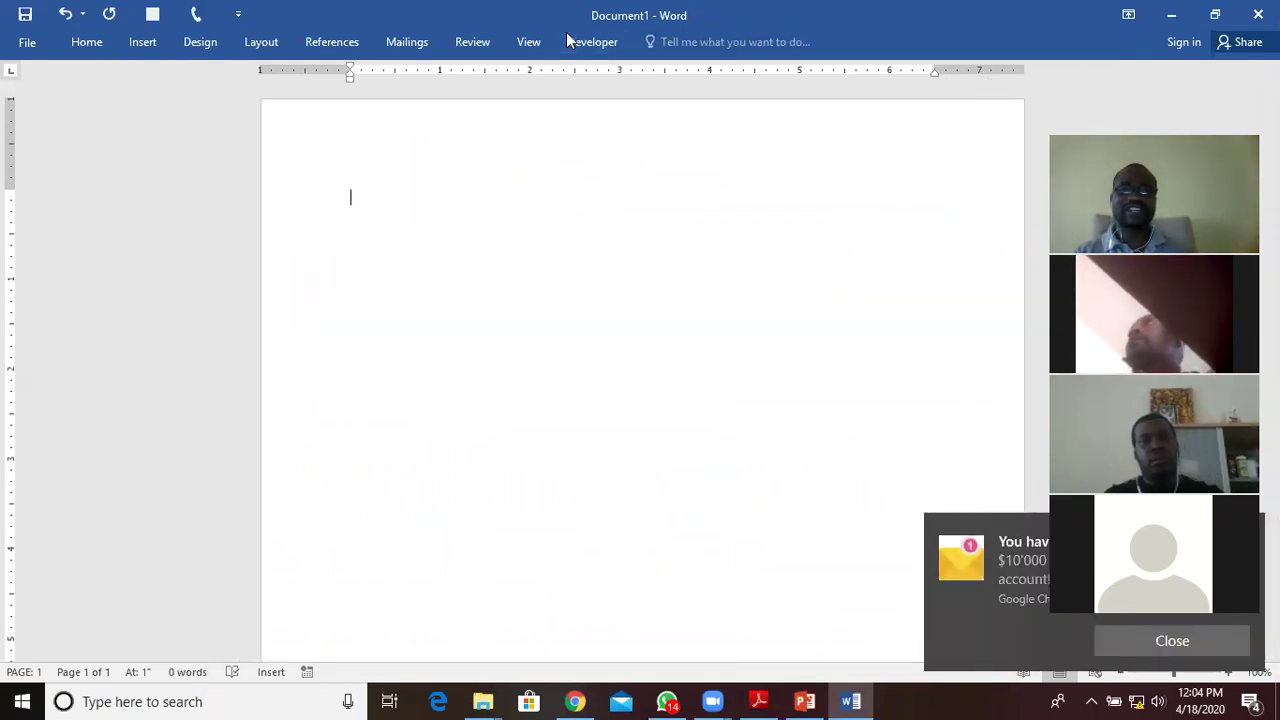
left_click(566, 32)
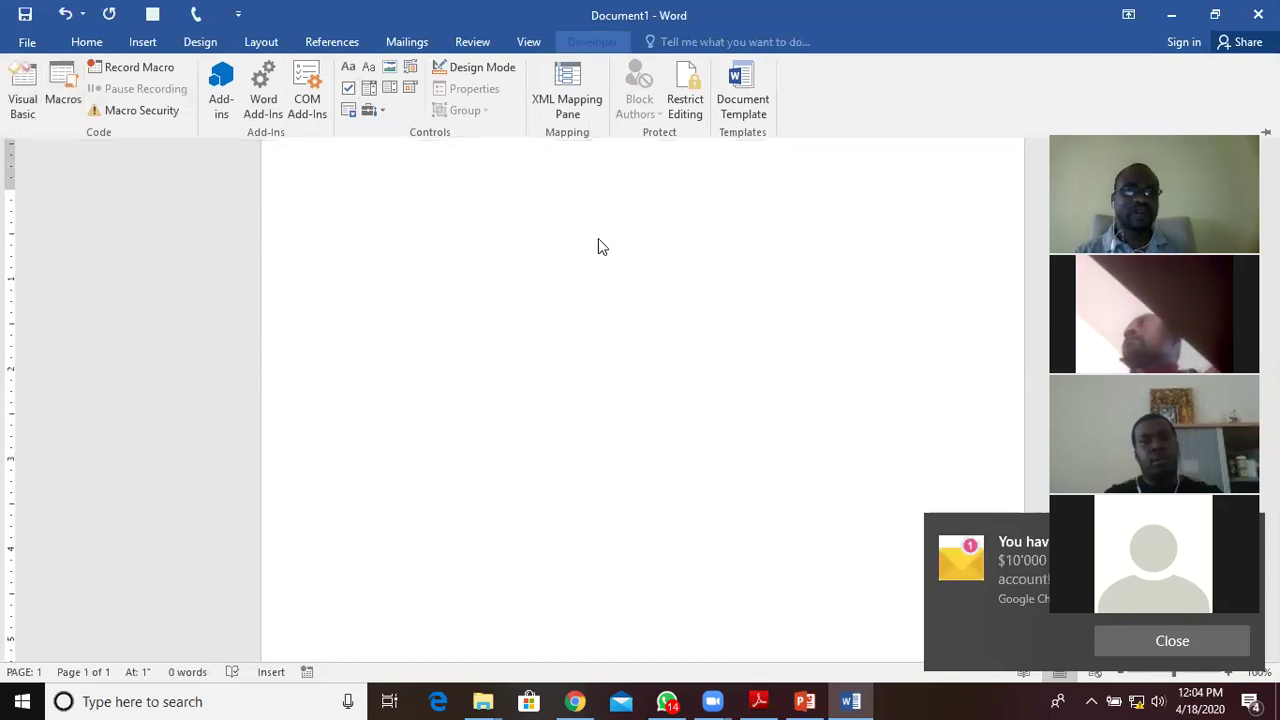
key("ctrl+F1")
Turn the Developer tab off and back on in Word's ribbon customization options and confirm them.
left_click(25, 41)
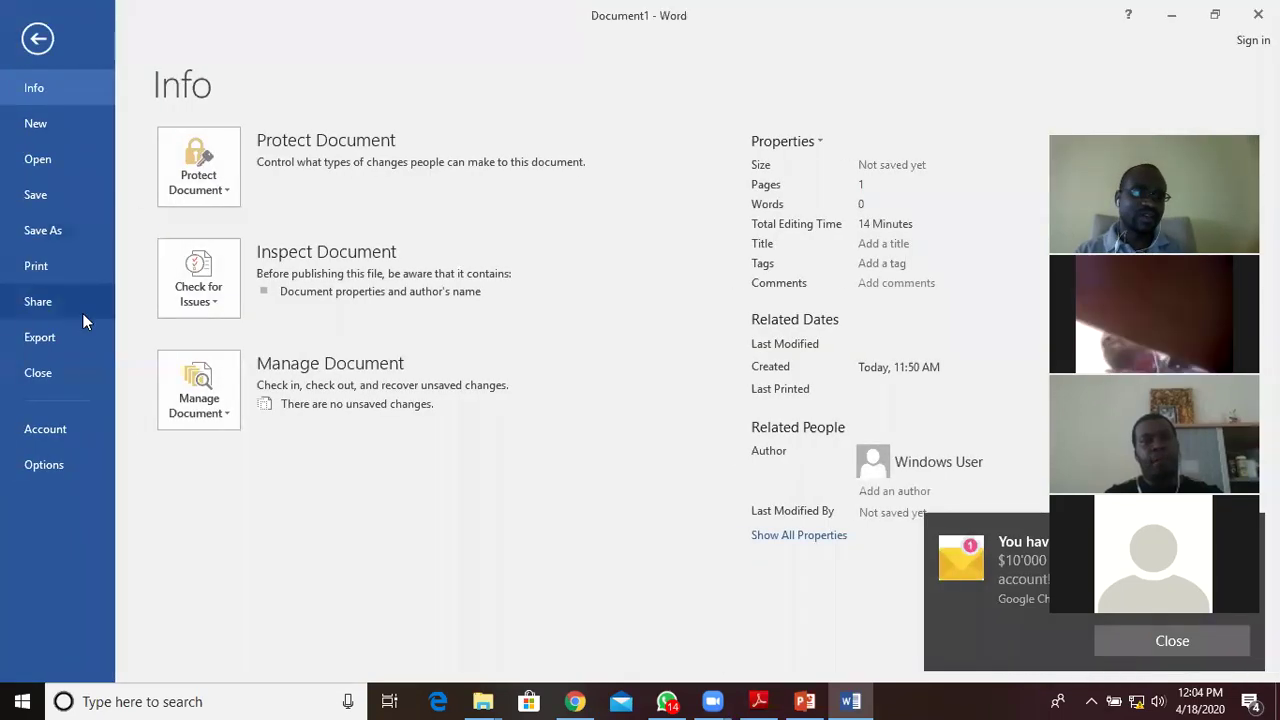
left_click(44, 463)
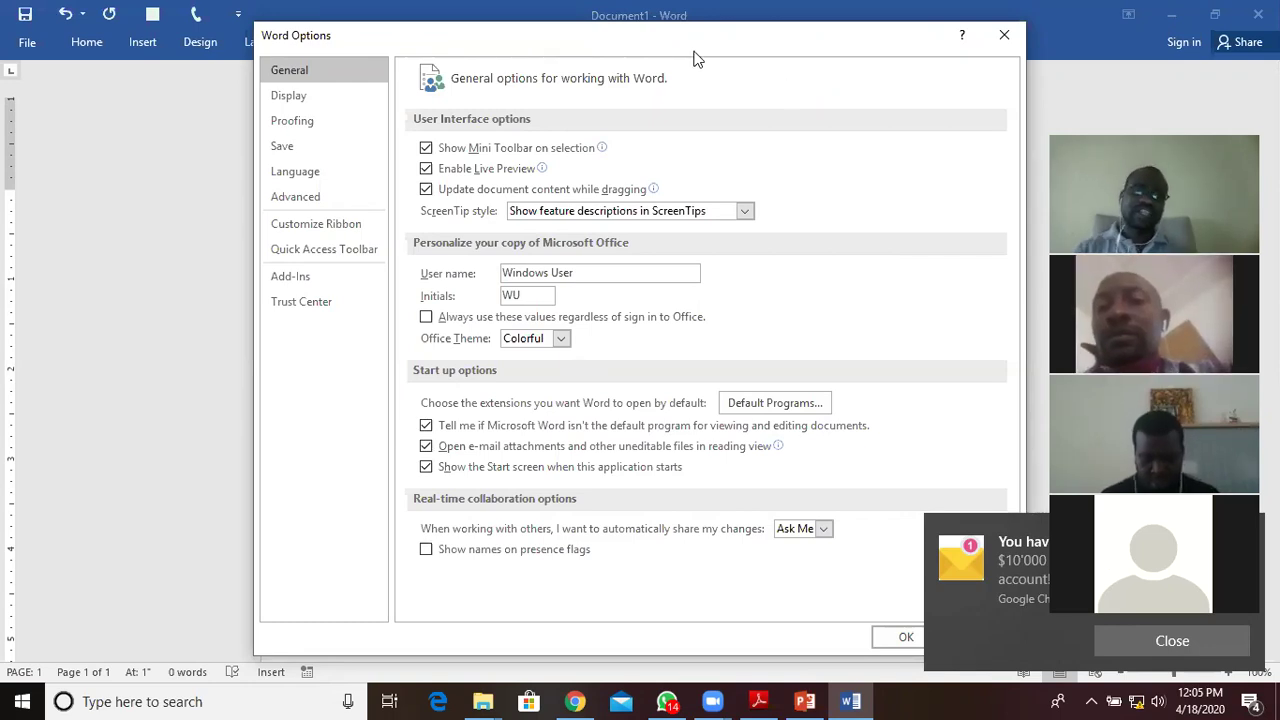
left_click(332, 225)
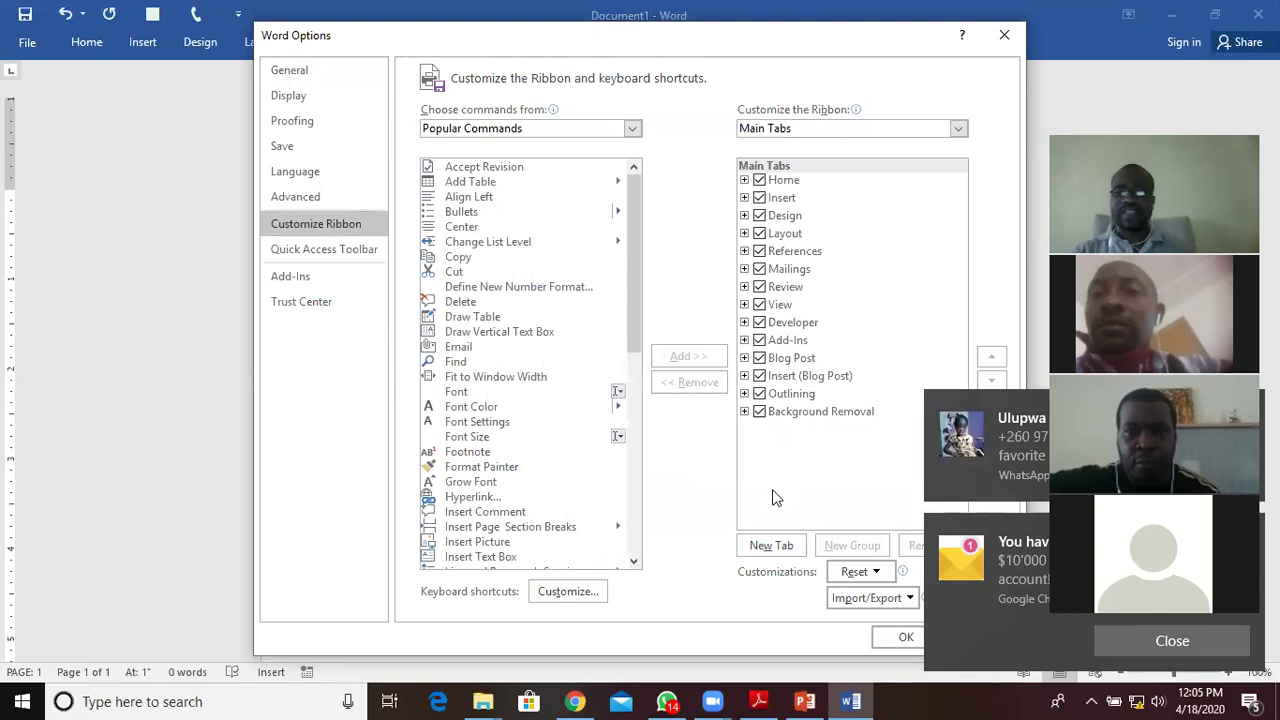
left_click(760, 323)
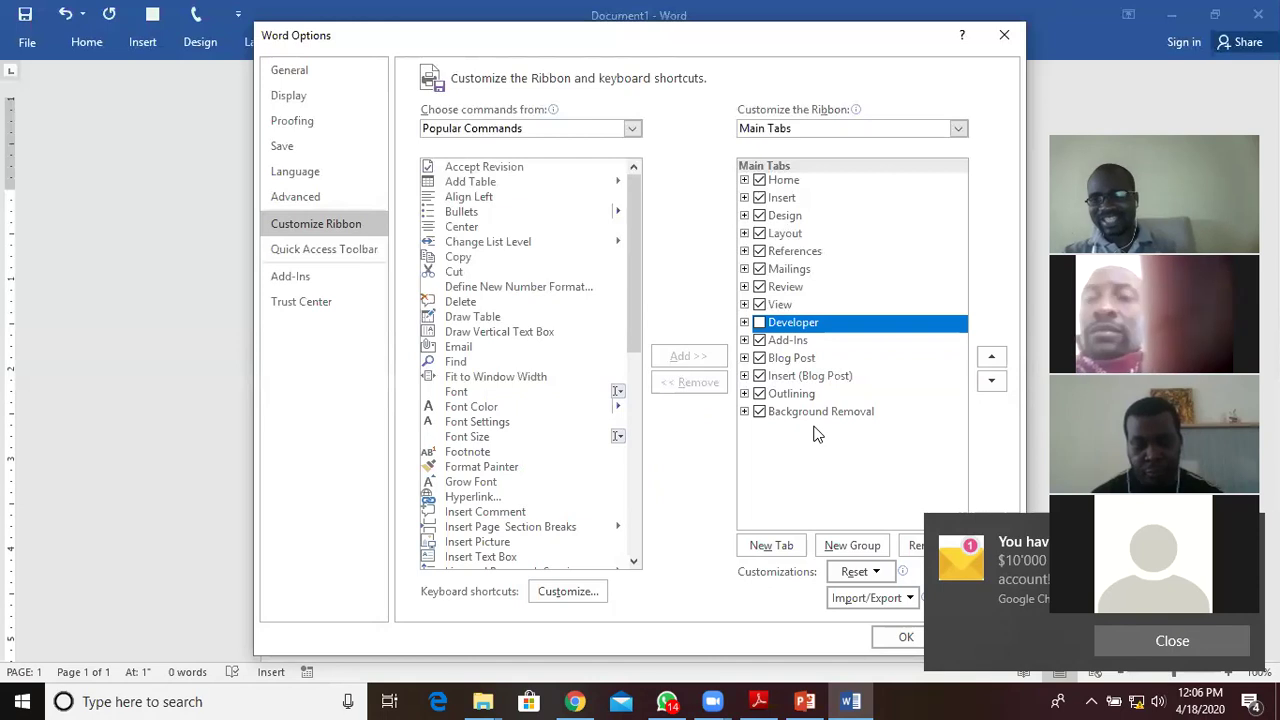
left_click(760, 324)
left_click(900, 638)
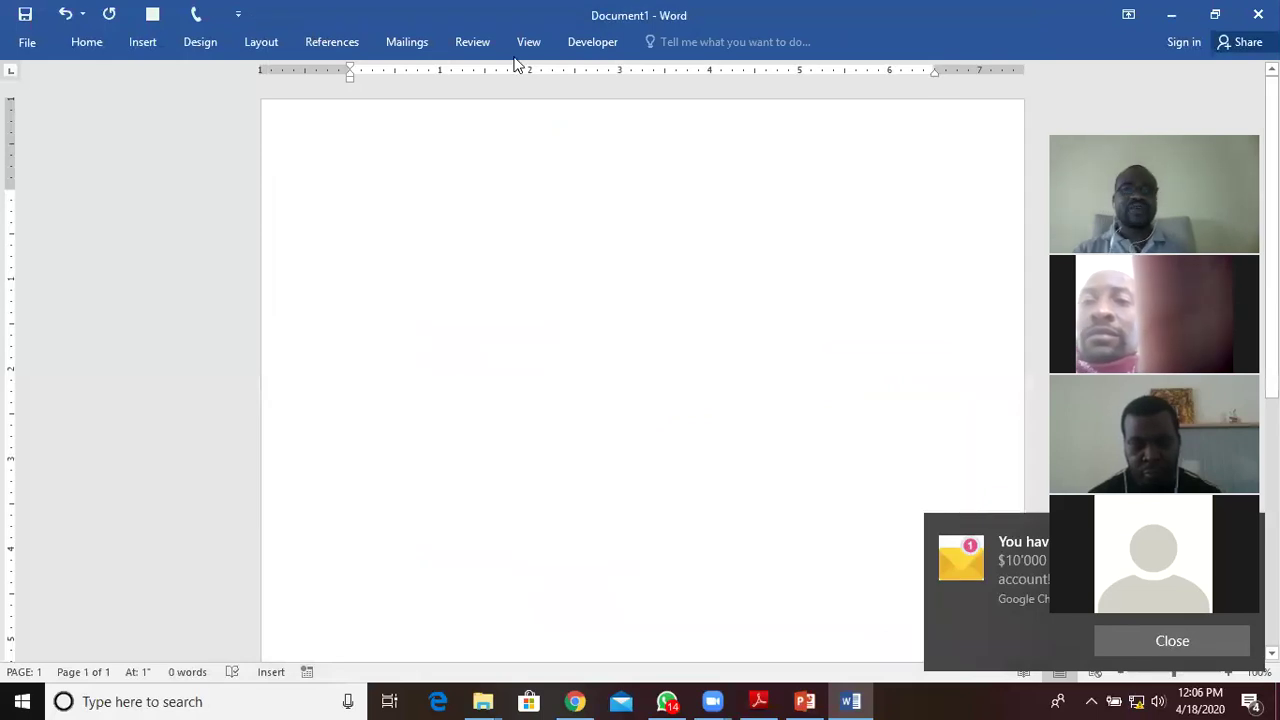
Set up a new macro recording, keeping the name Macro2 and storing it in Document1 (document).
left_click(583, 44)
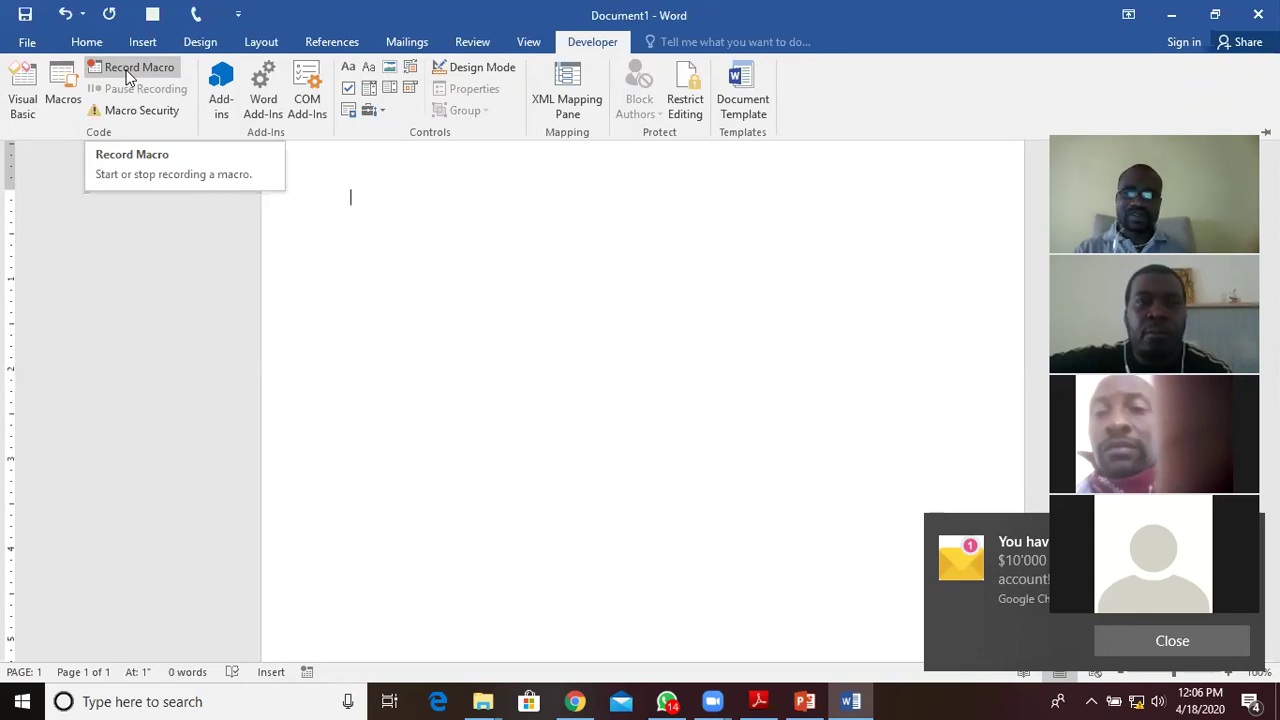
left_click(128, 77)
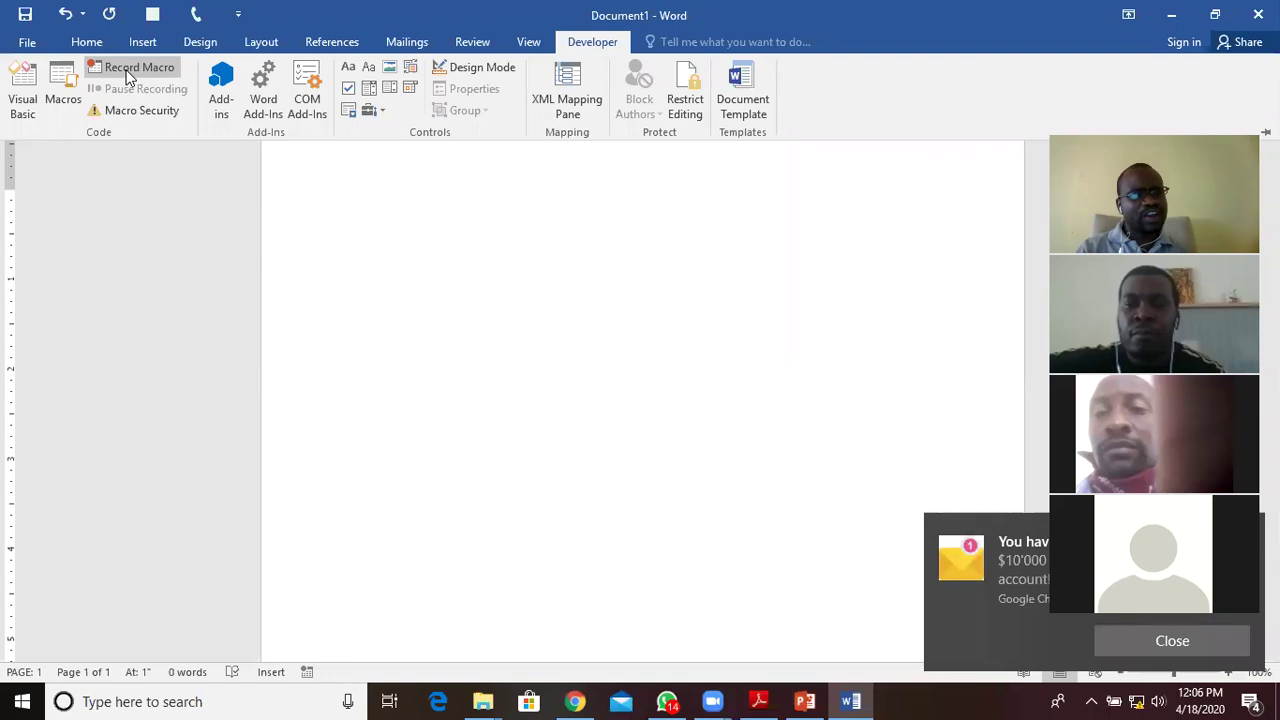
left_click(128, 77)
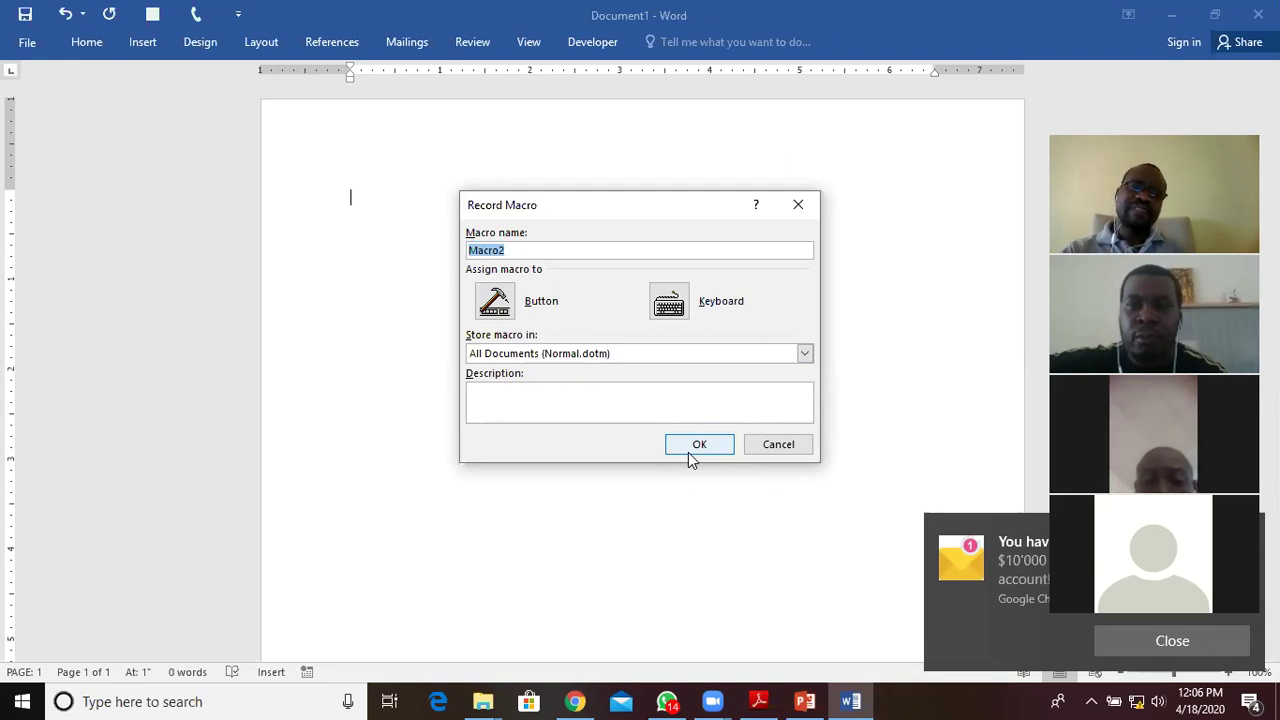
left_click(541, 250)
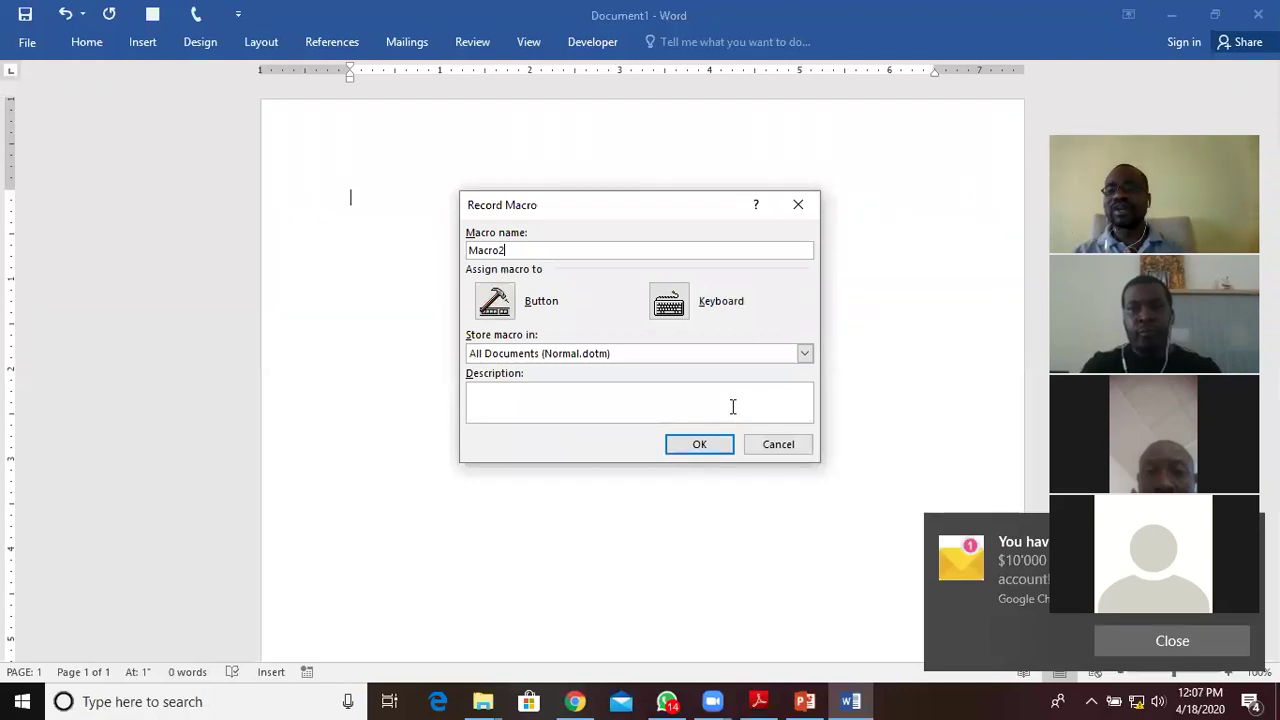
left_click(805, 353)
left_click(622, 384)
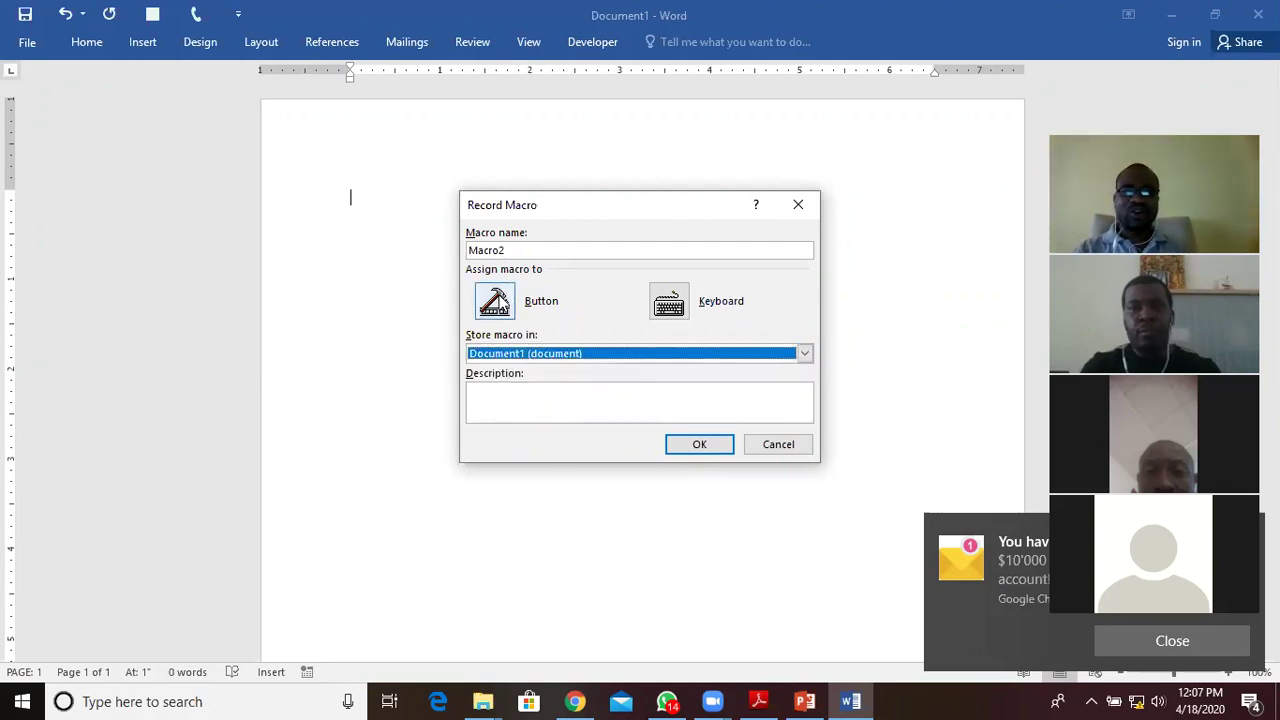
left_click(489, 391)
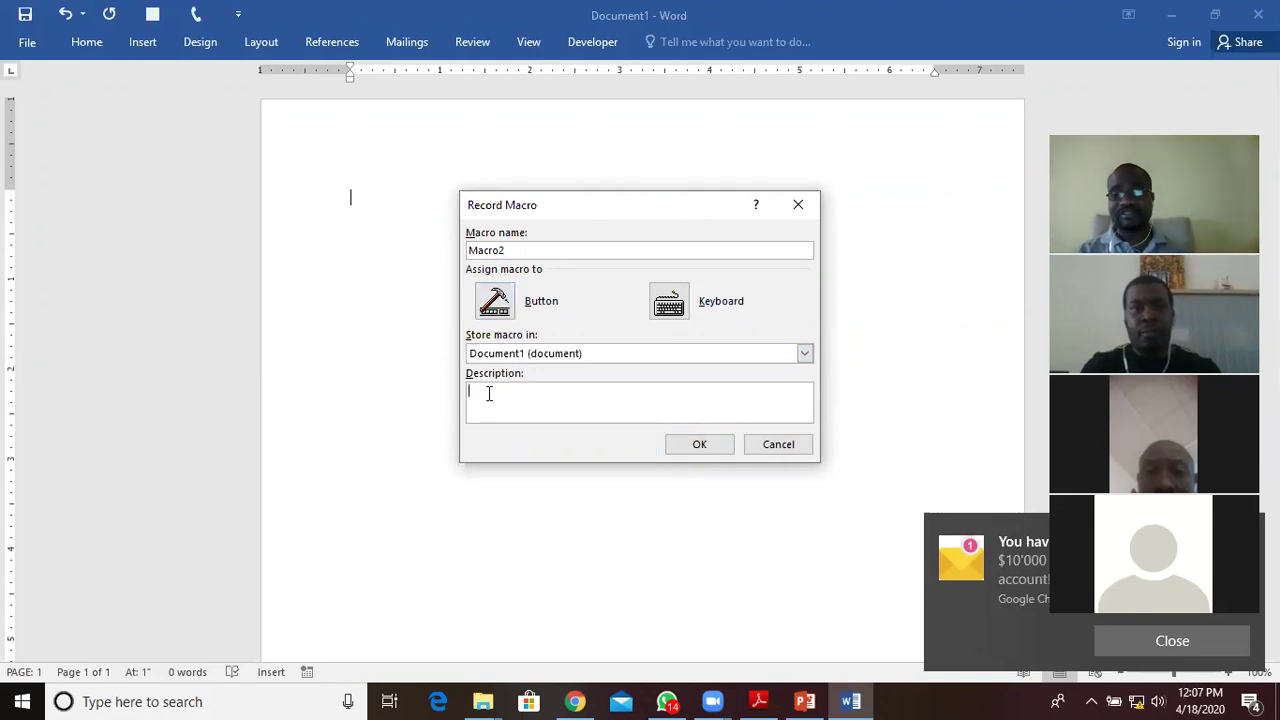
Assign the macro to a button and add Project.NewMacros.Macro2 to the Quick Access Toolbar for all documents.
left_click(494, 302)
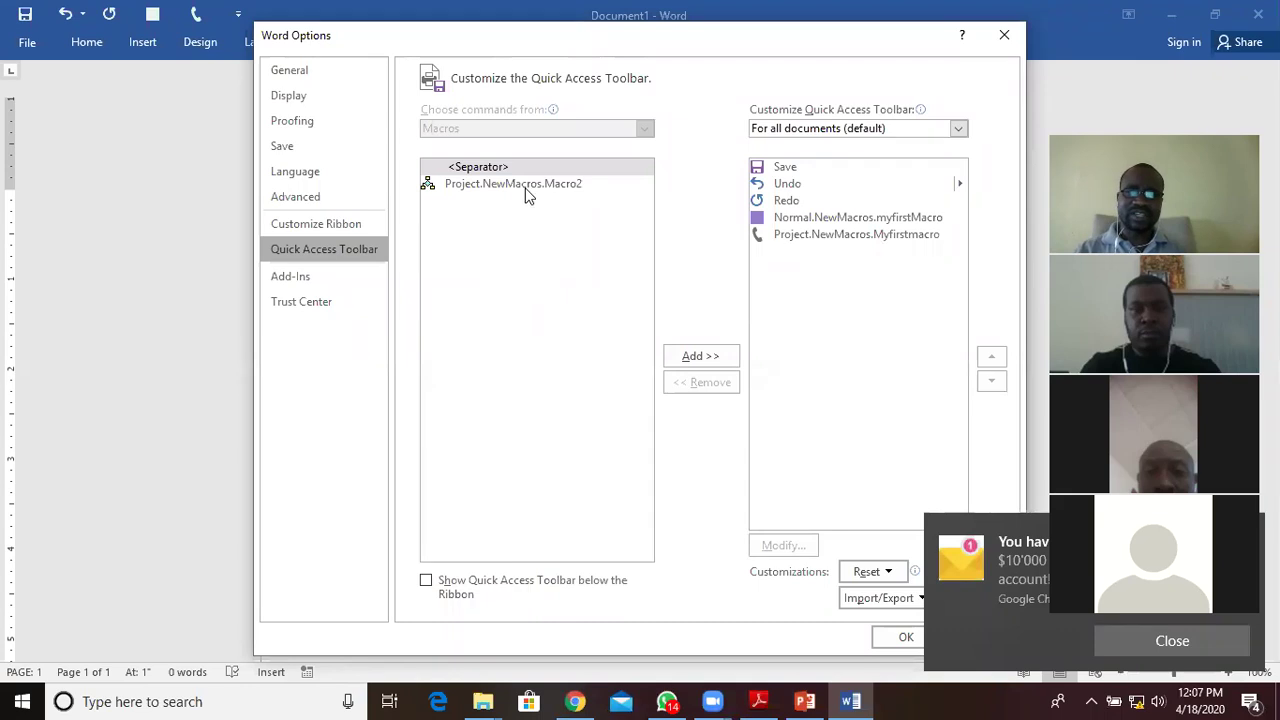
left_click(495, 185)
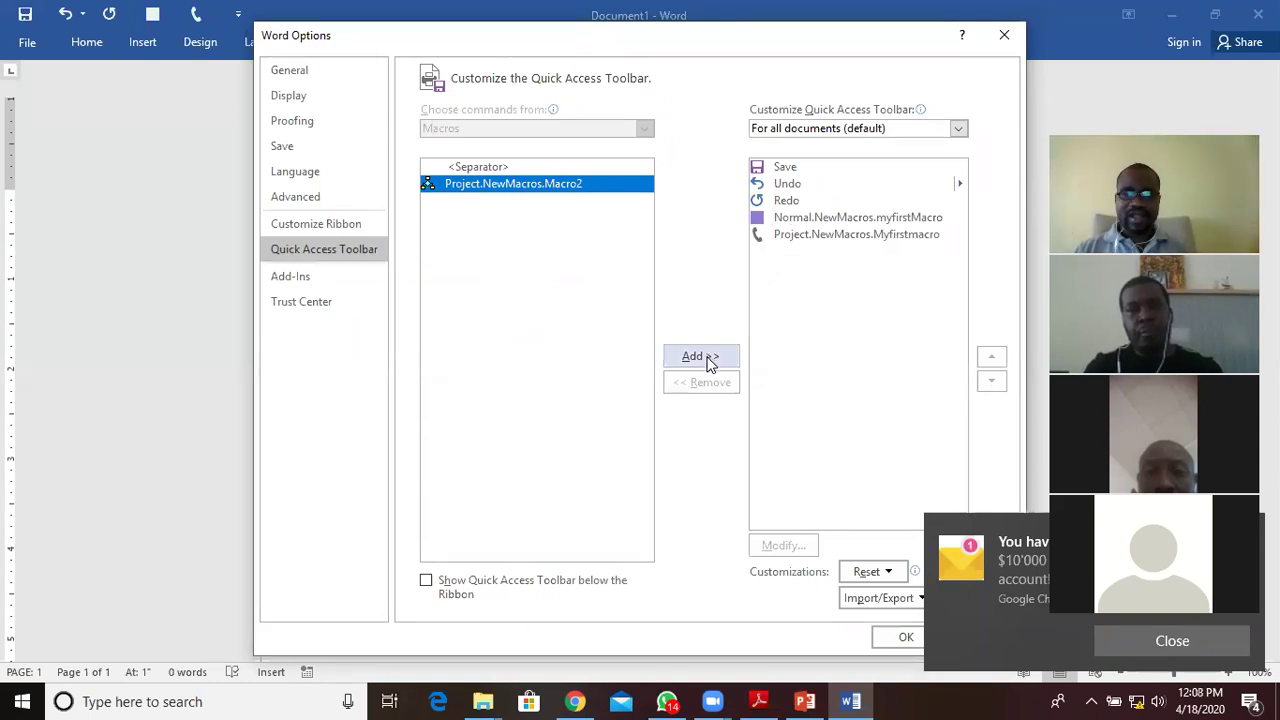
left_click(707, 362)
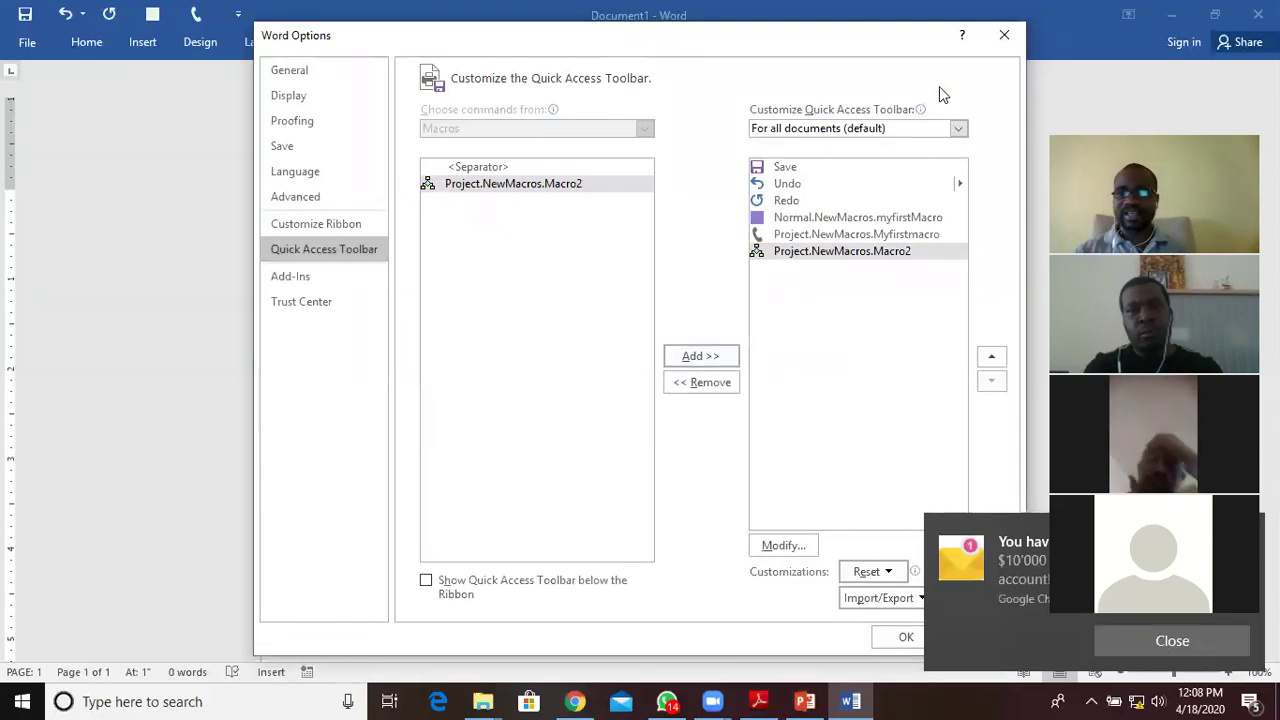
Add Project.NewMacros.Macro2 to the Quick Access Toolbar for Document1 and dismiss the desktop notifications.
left_click(959, 130)
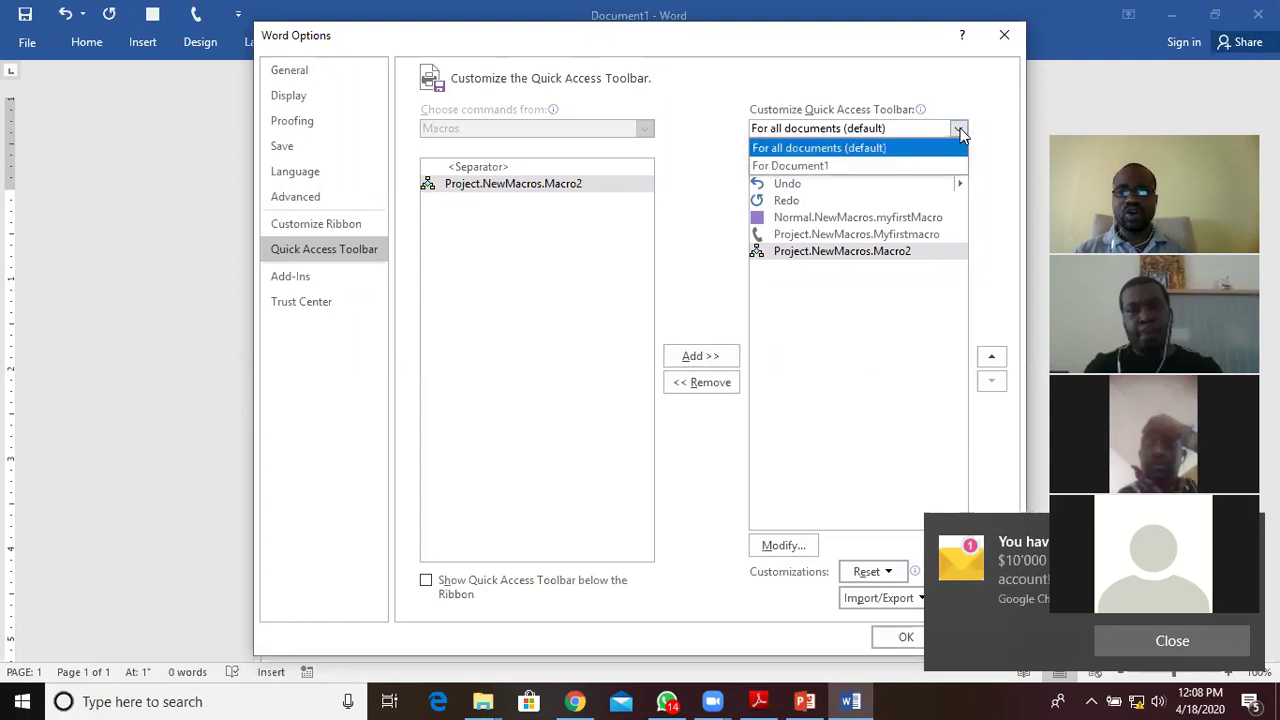
left_click(815, 176)
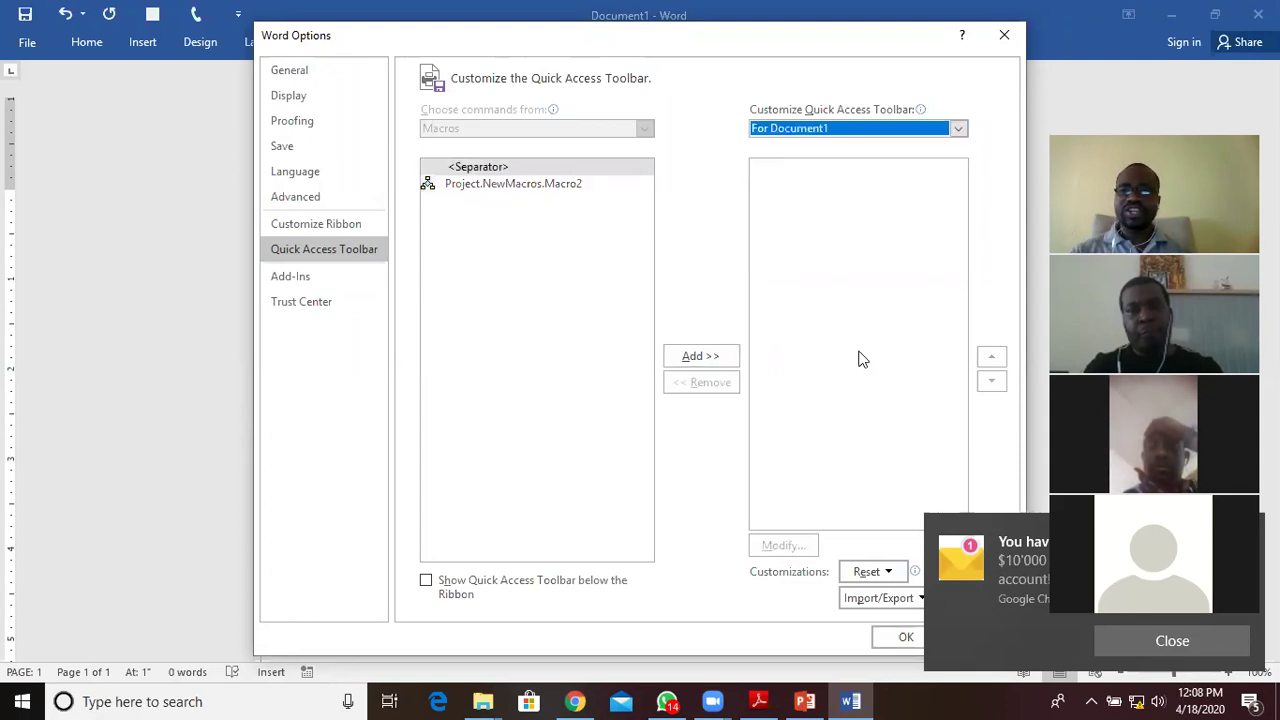
left_click(508, 185)
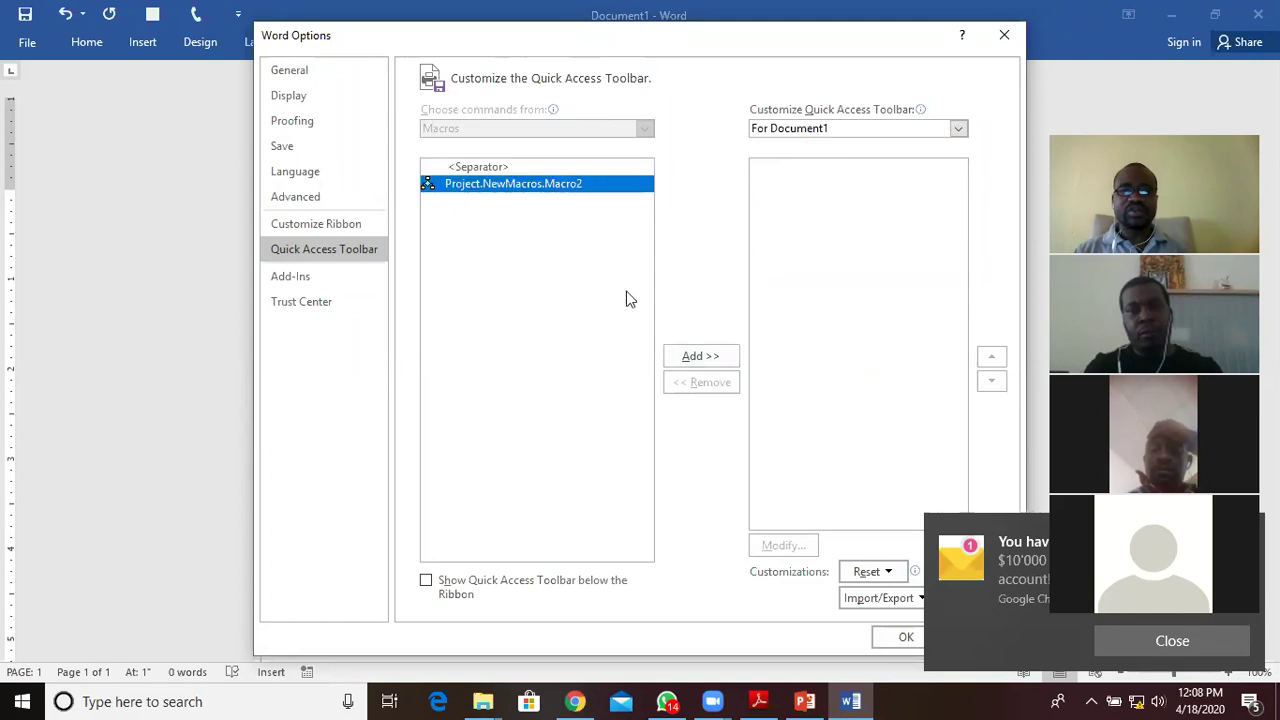
left_click(699, 356)
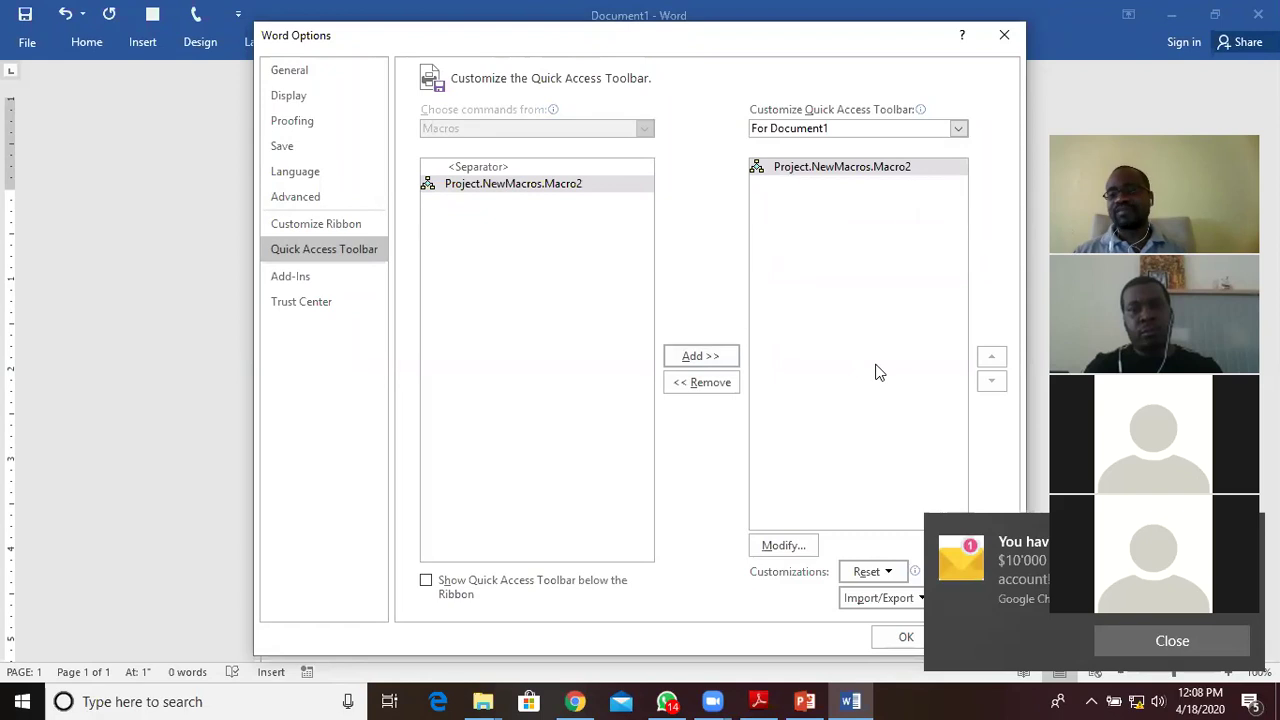
left_click(1192, 639)
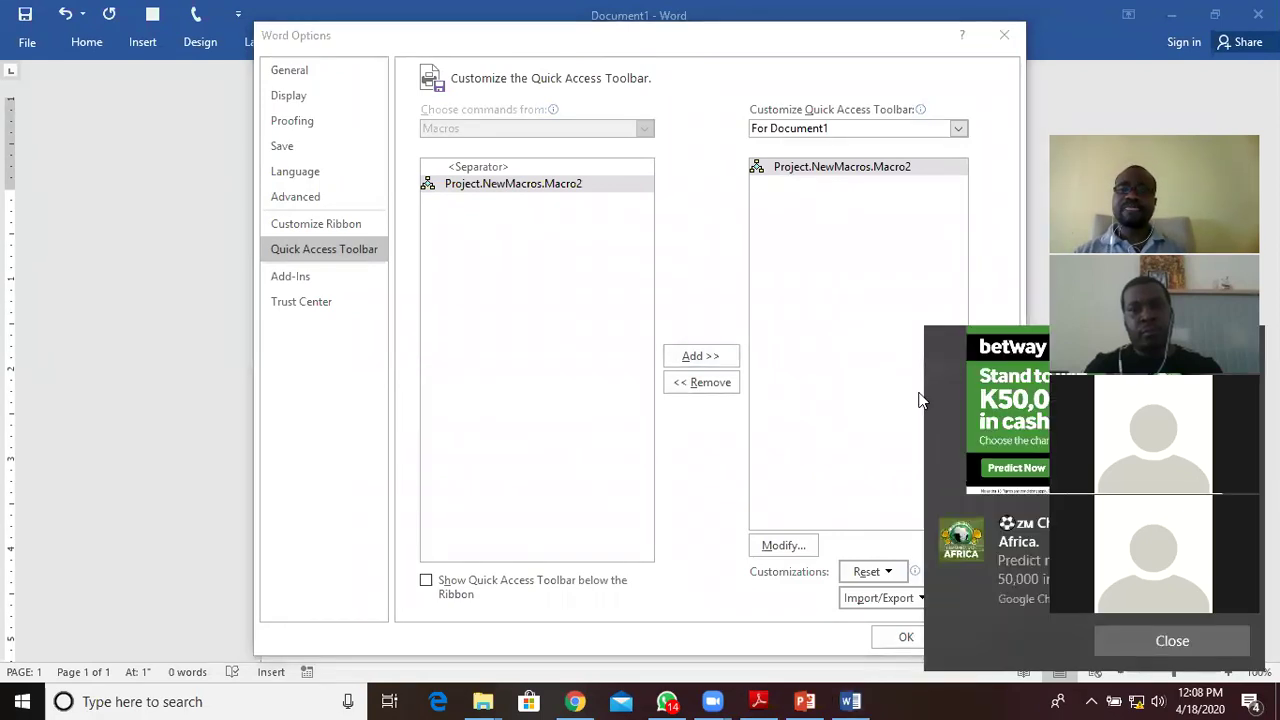
left_click(1162, 641)
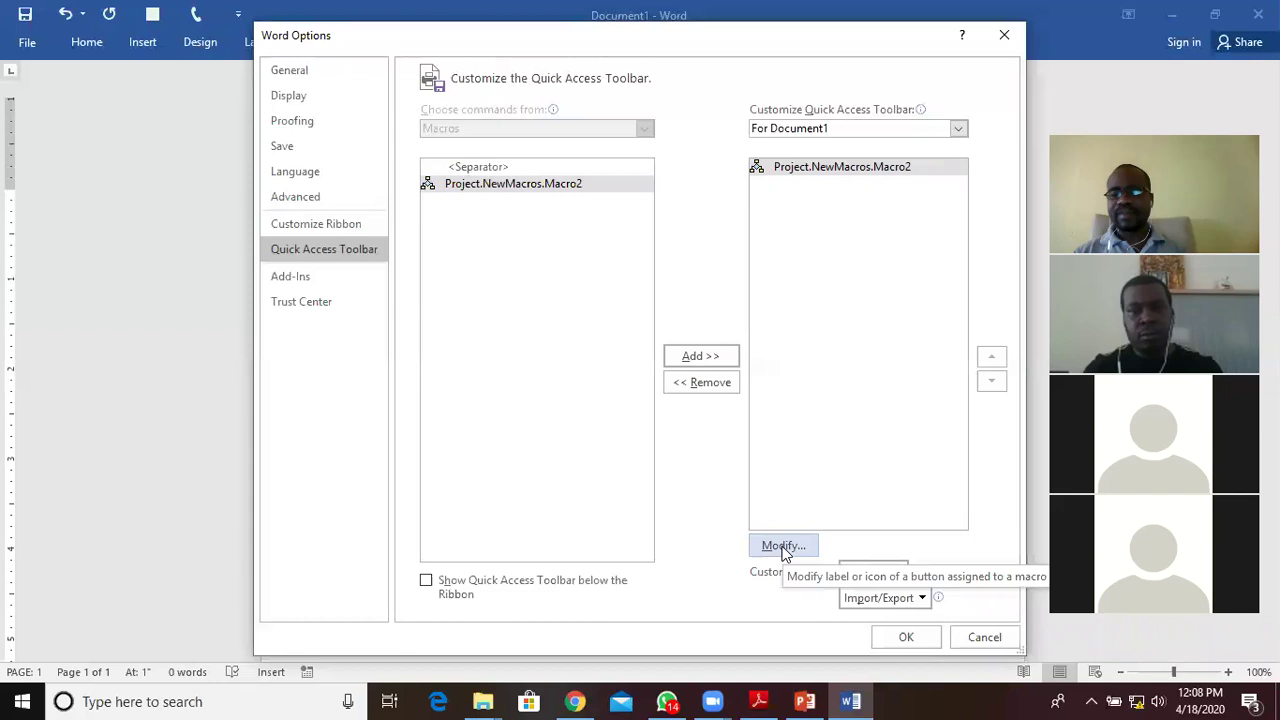
Give the Document1 Quick Access Toolbar button for Project.NewMacros.Macro2 a black-and-white rectangle symbol and confirm the Word options.
left_click(783, 546)
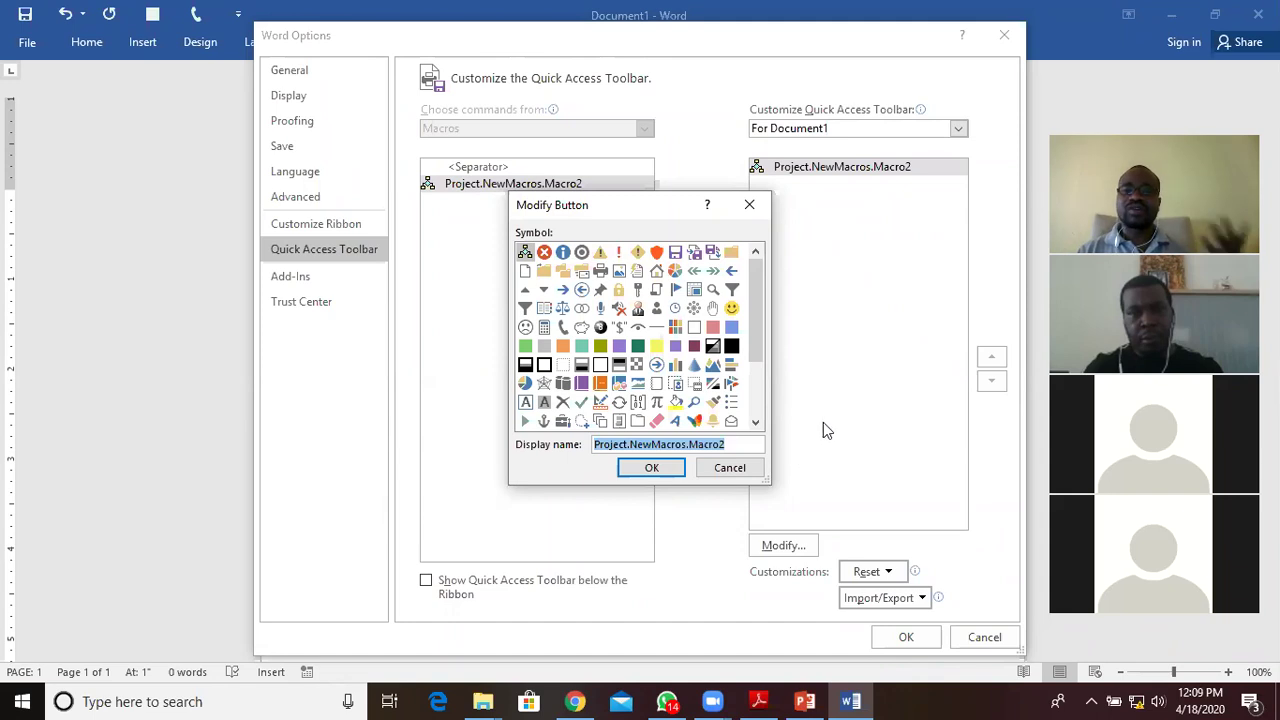
left_click(581, 367)
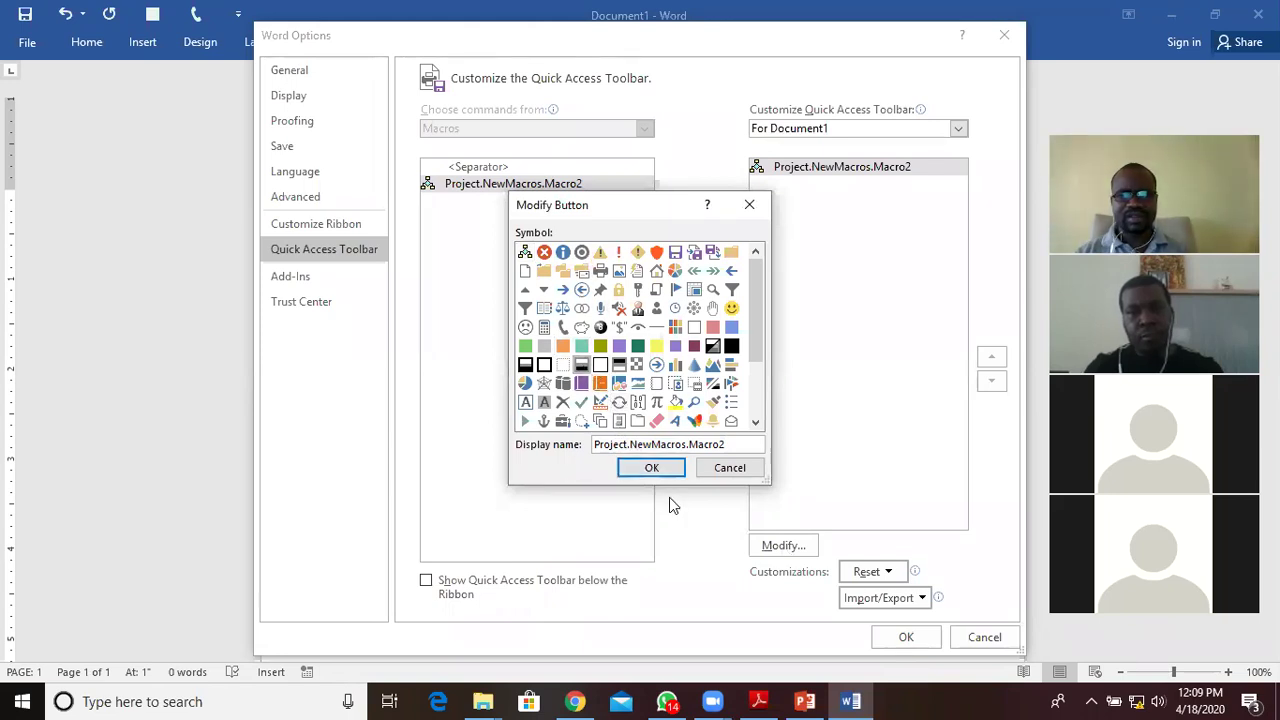
left_click(651, 467)
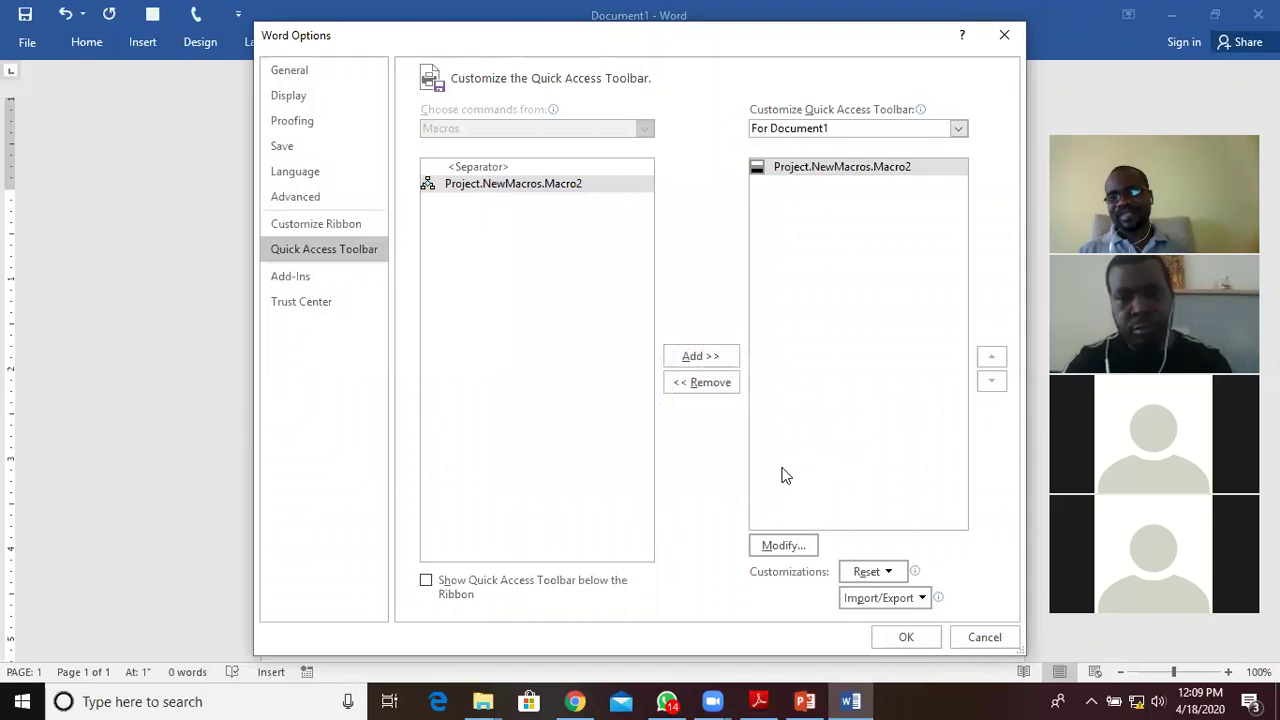
left_click(896, 639)
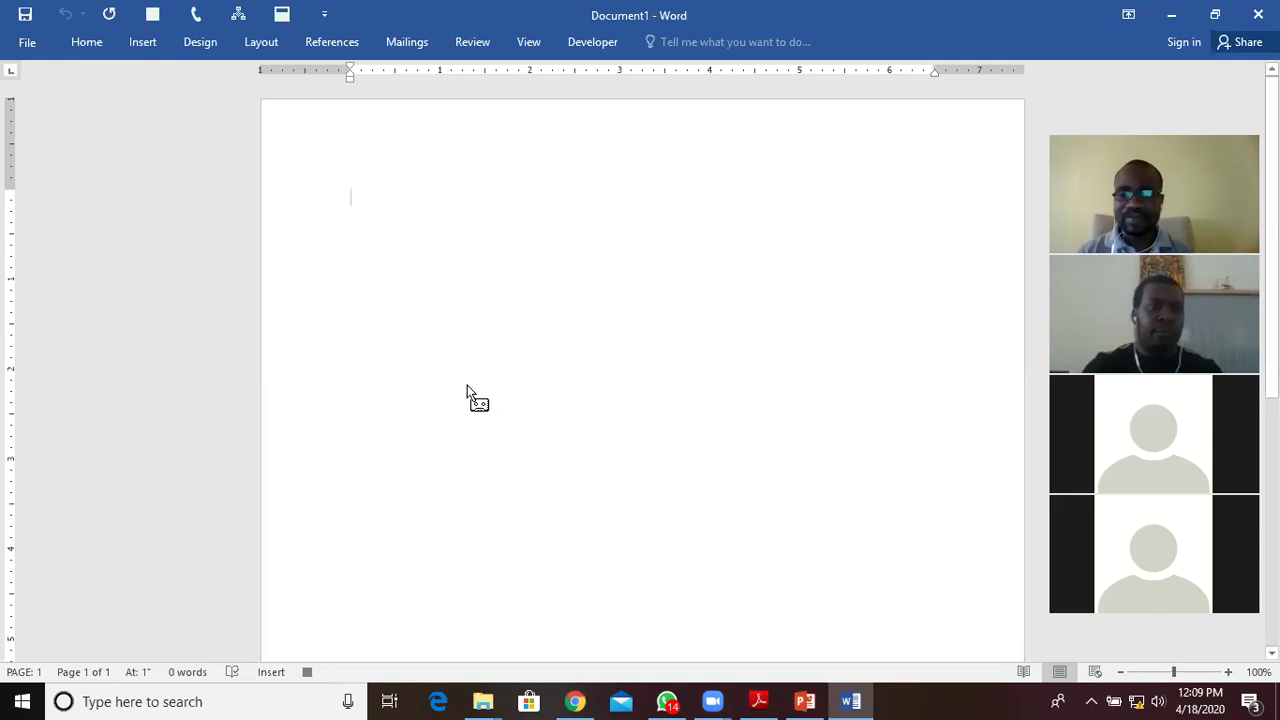
Switch to Adobe Reader and copy the introductory paragraph of task b) in the OSD Assignment Cycle Year PDF.
mouse_move(853, 700)
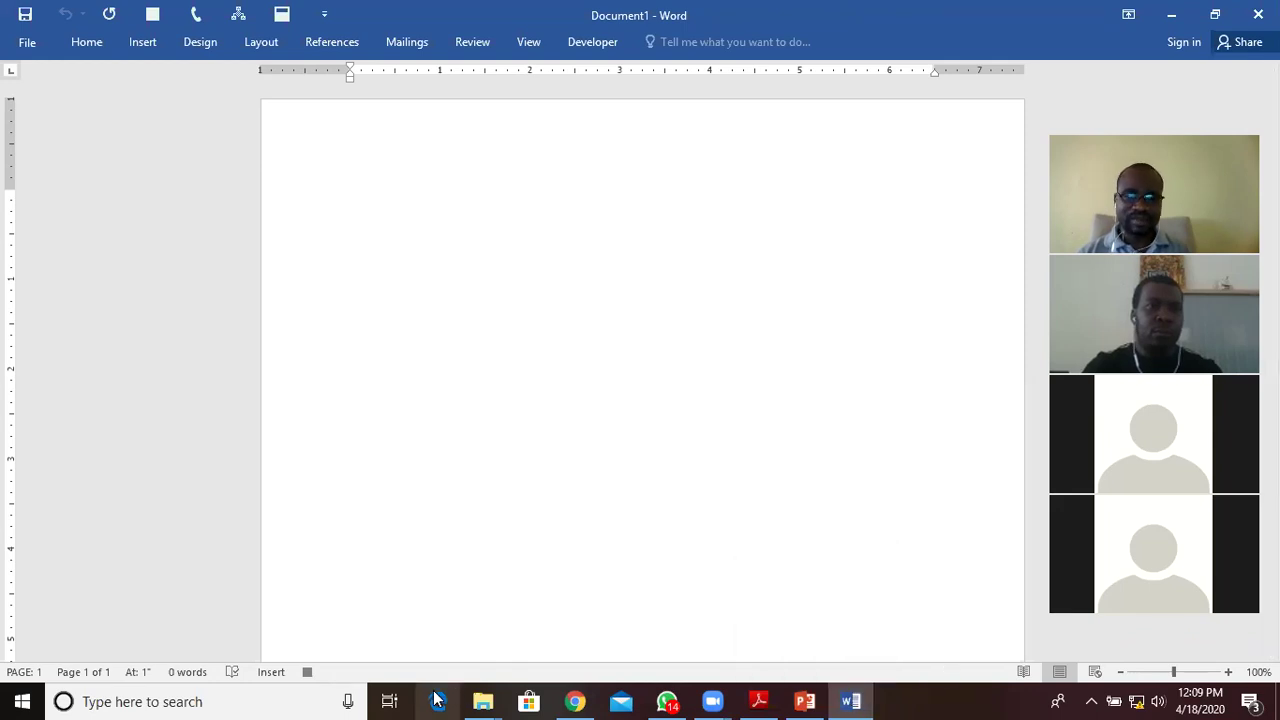
left_click(1171, 15)
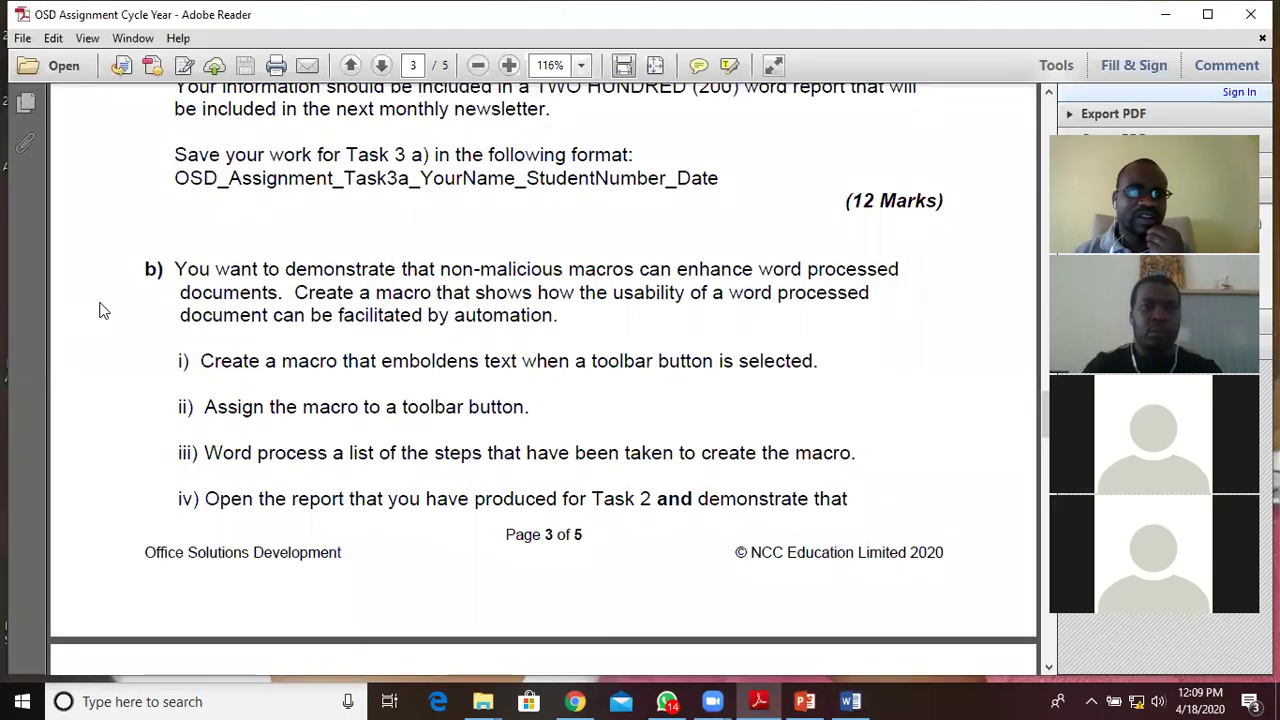
left_click_drag(176, 267, 563, 322)
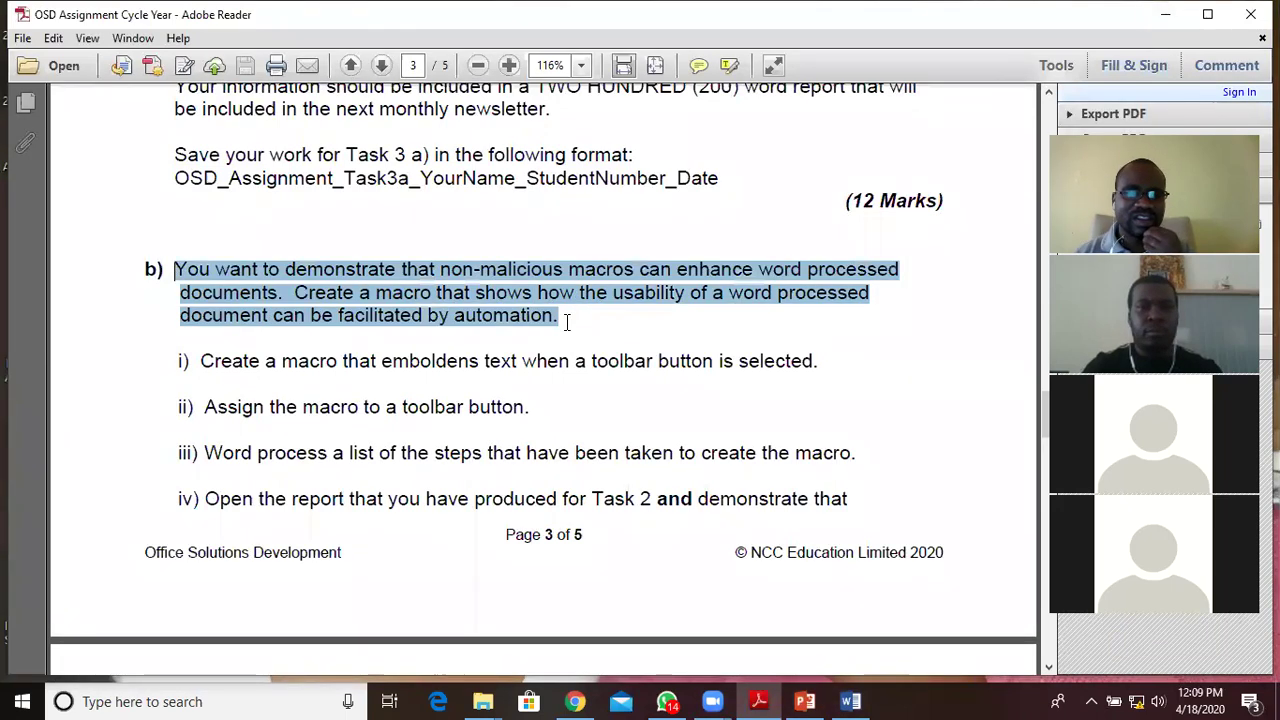
right_click(455, 294)
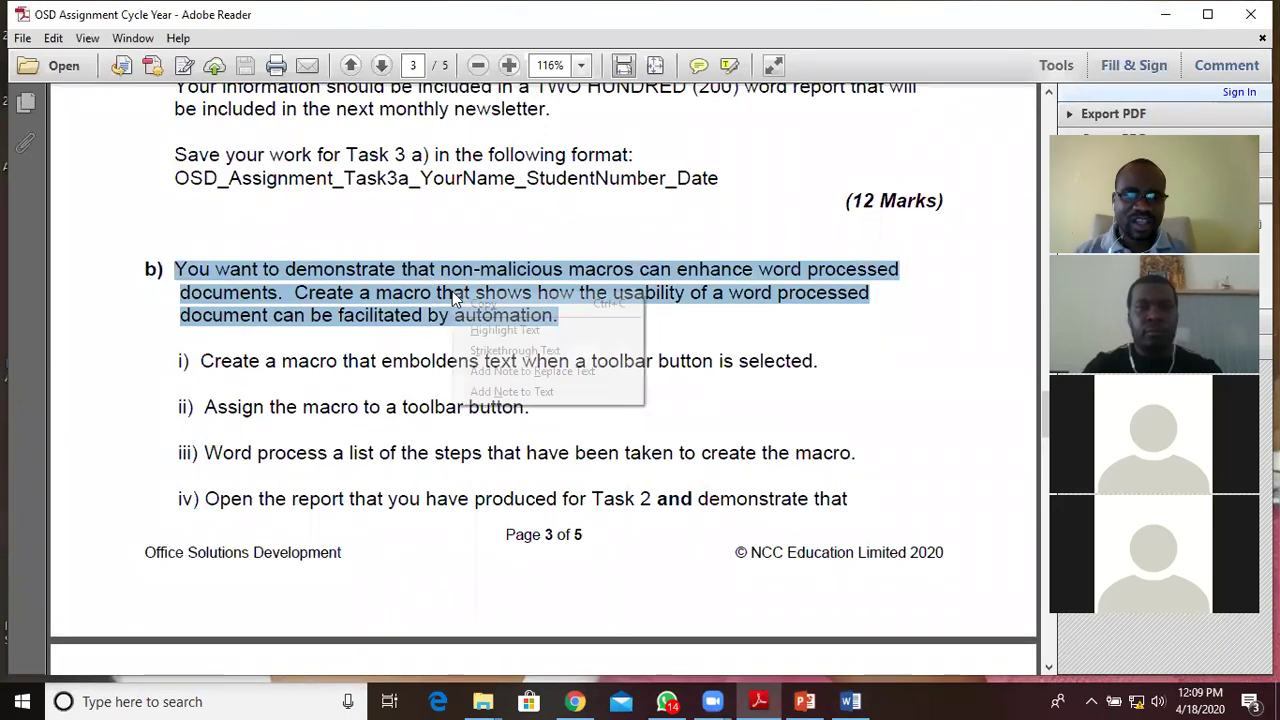
left_click(508, 305)
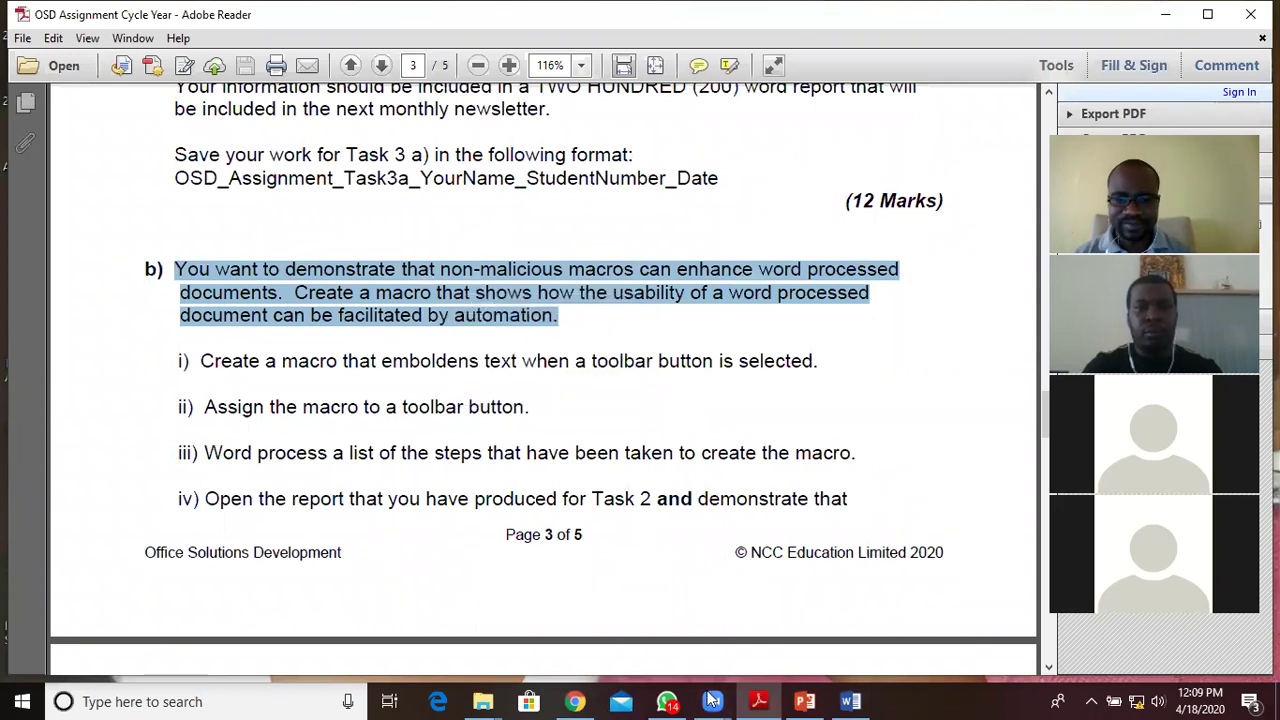
Return to Word and write "My first lesson since COVID 19" in the blank document while the macro records.
left_click(851, 701)
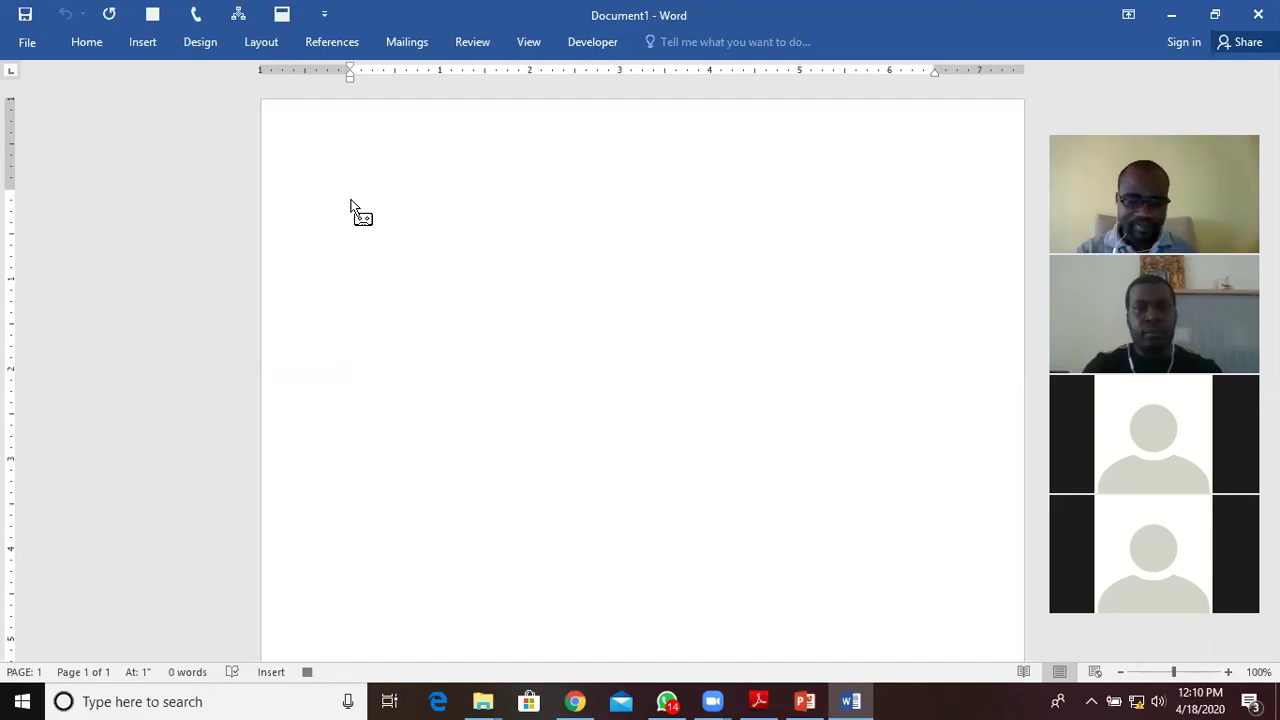
type("My")
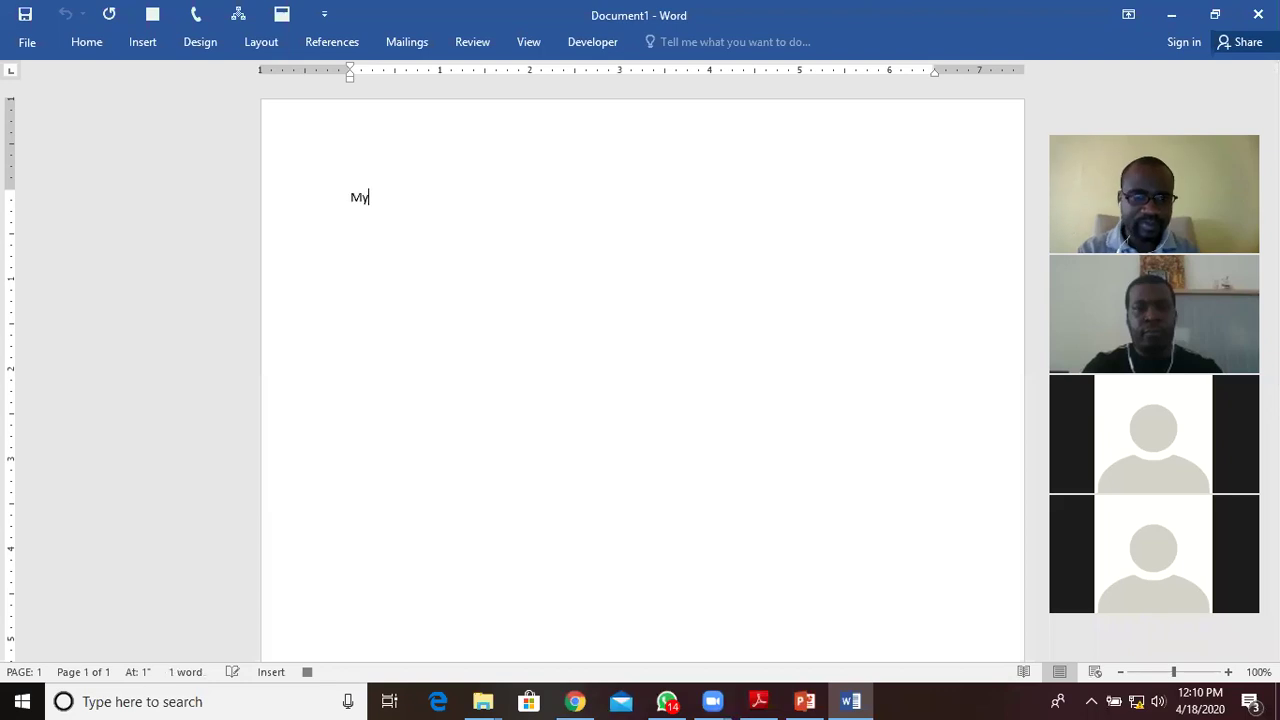
type(" f")
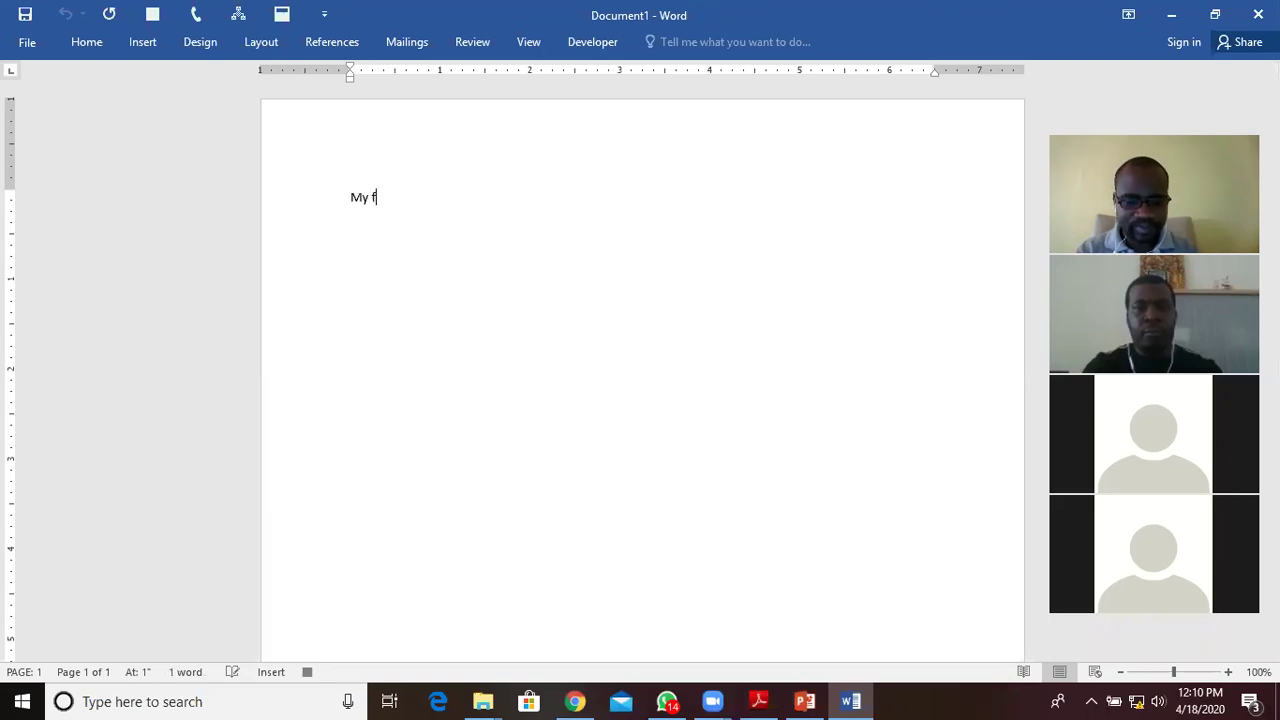
type("irst less")
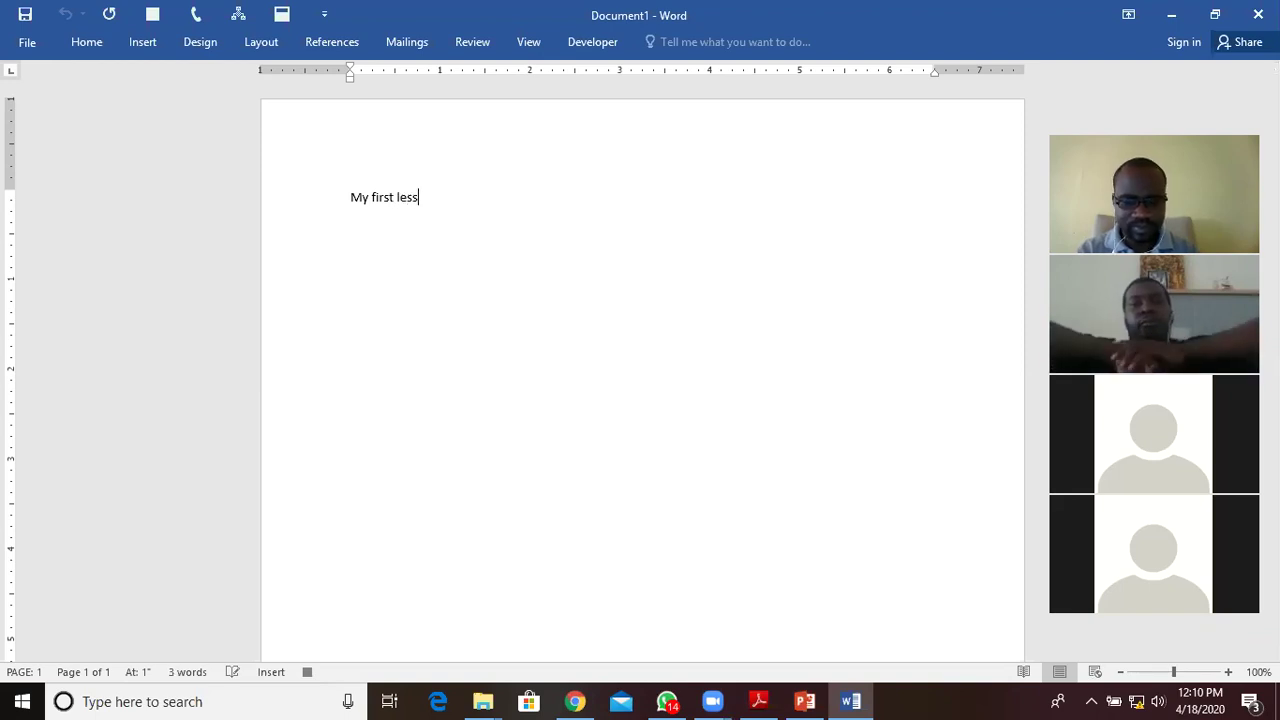
type("on ")
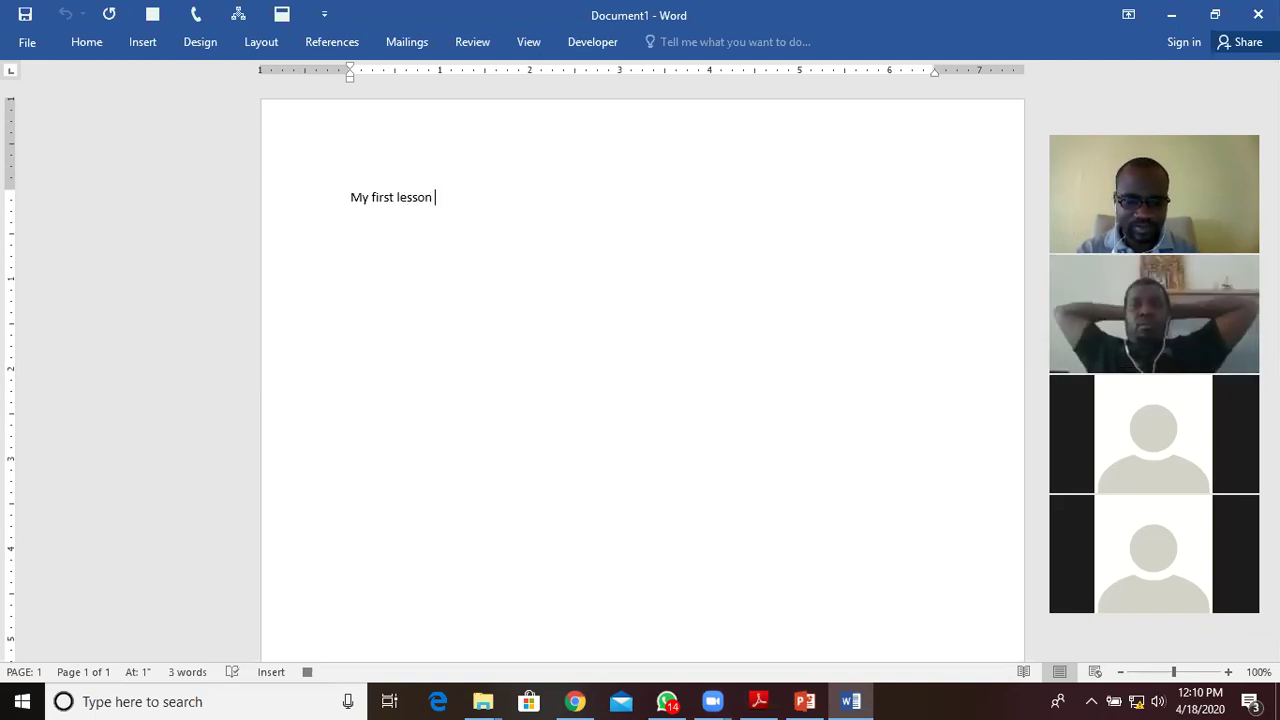
type("since ")
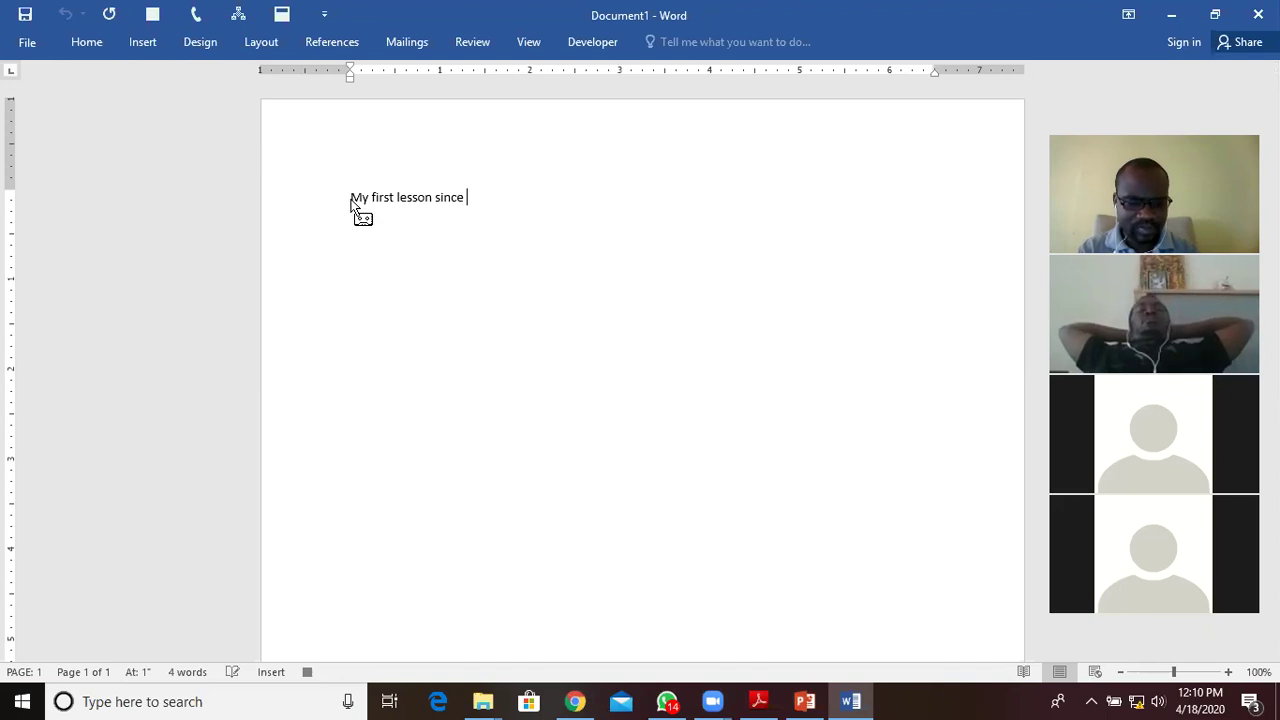
type("COVI")
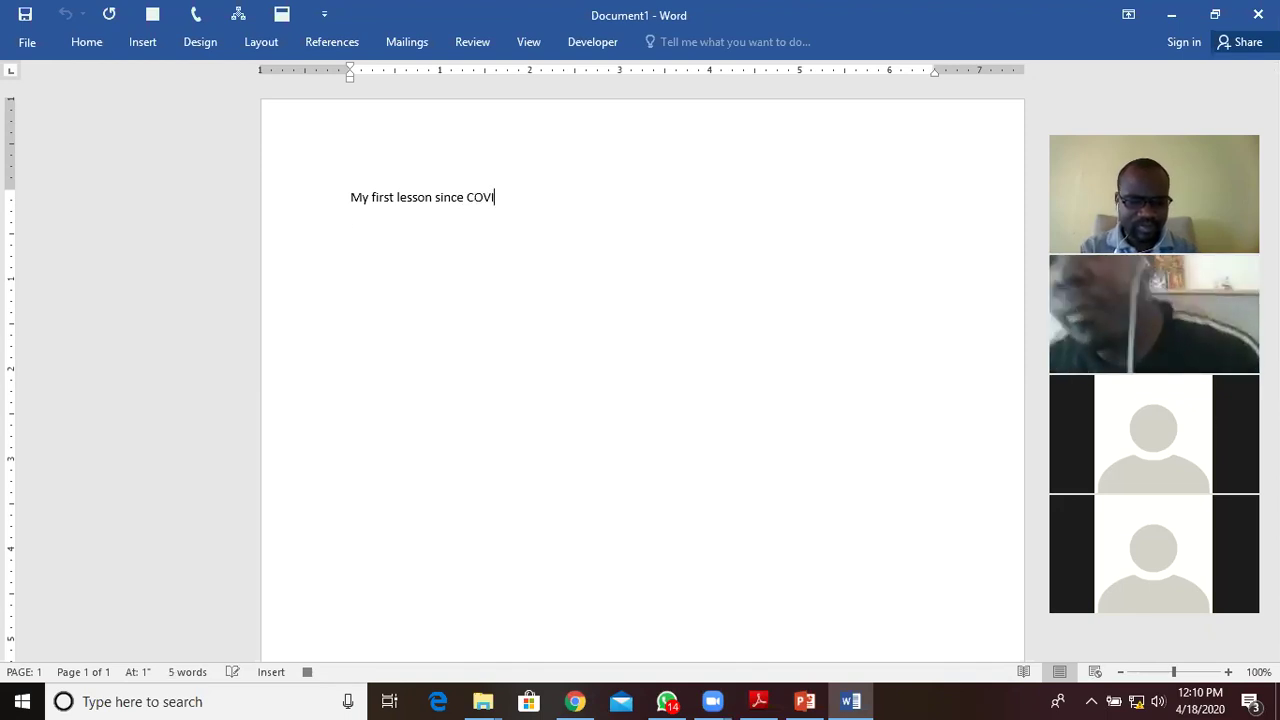
type("D ")
type("19")
key("BackSpace")
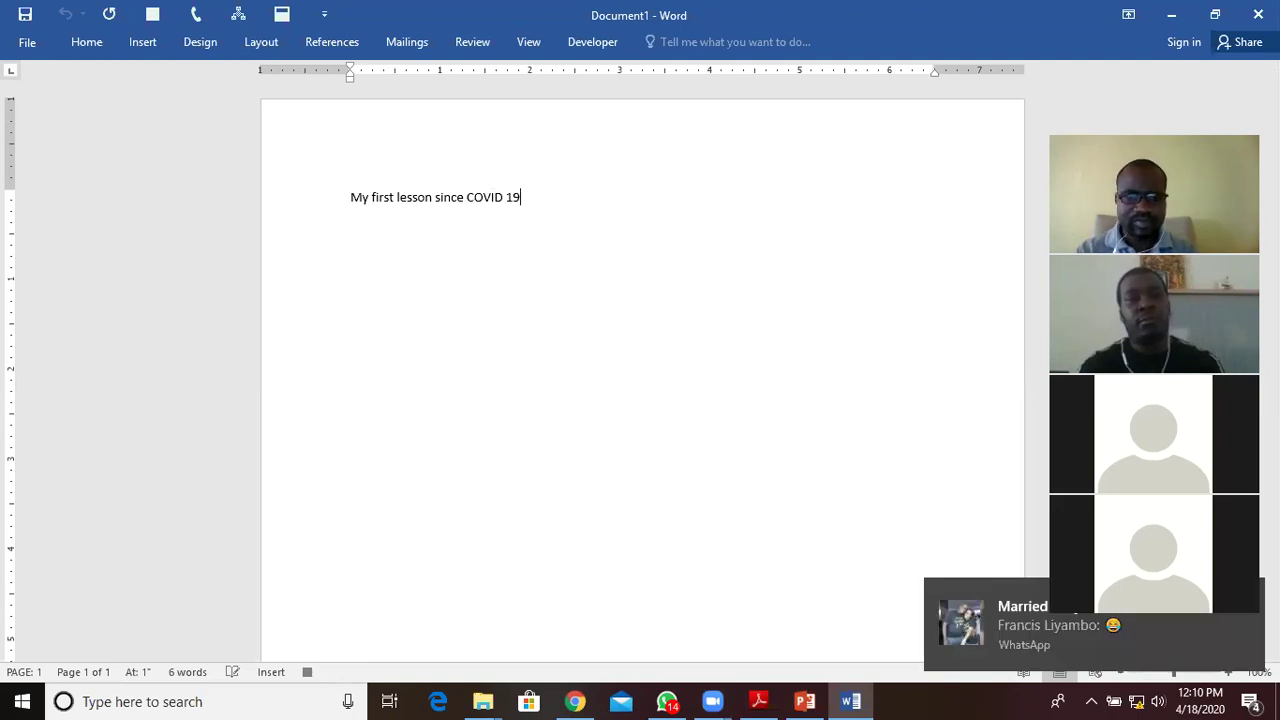
Make the whole line "My first lesson since COVID 19" bold and collapse the ribbon.
left_click(352, 198)
left_click_drag(413, 203, 506, 226)
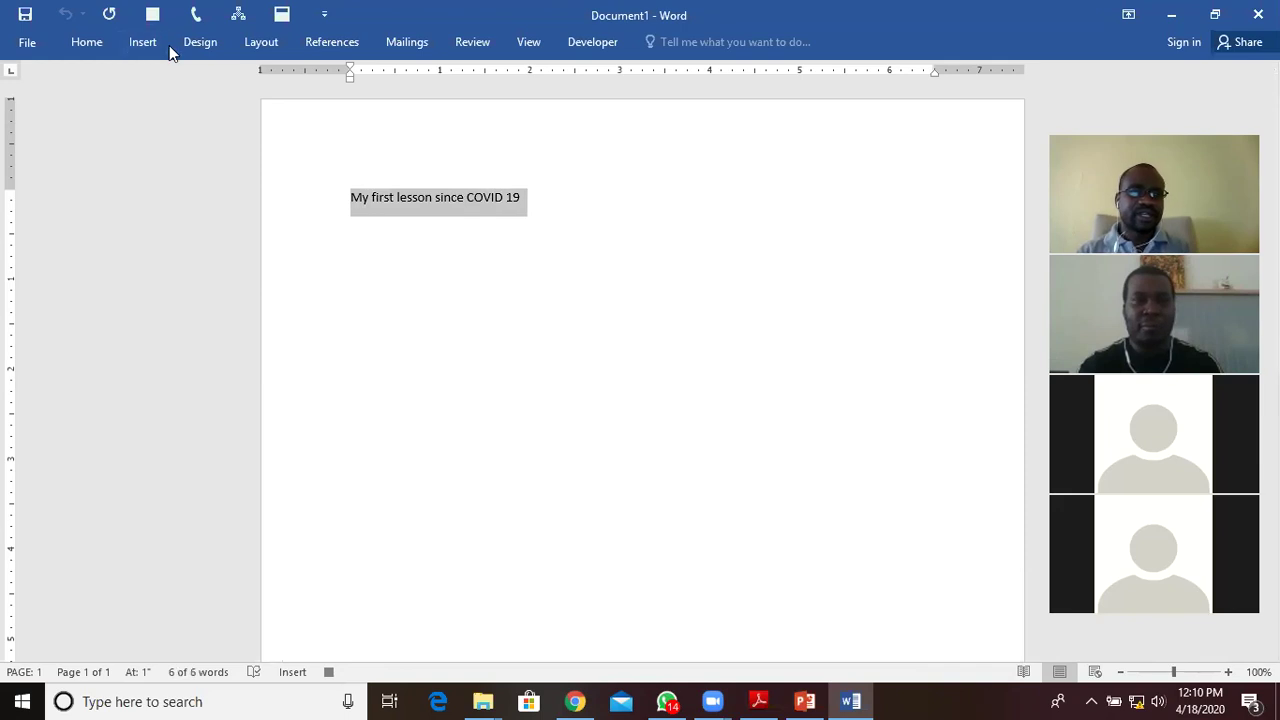
left_click(84, 40)
left_click(161, 104)
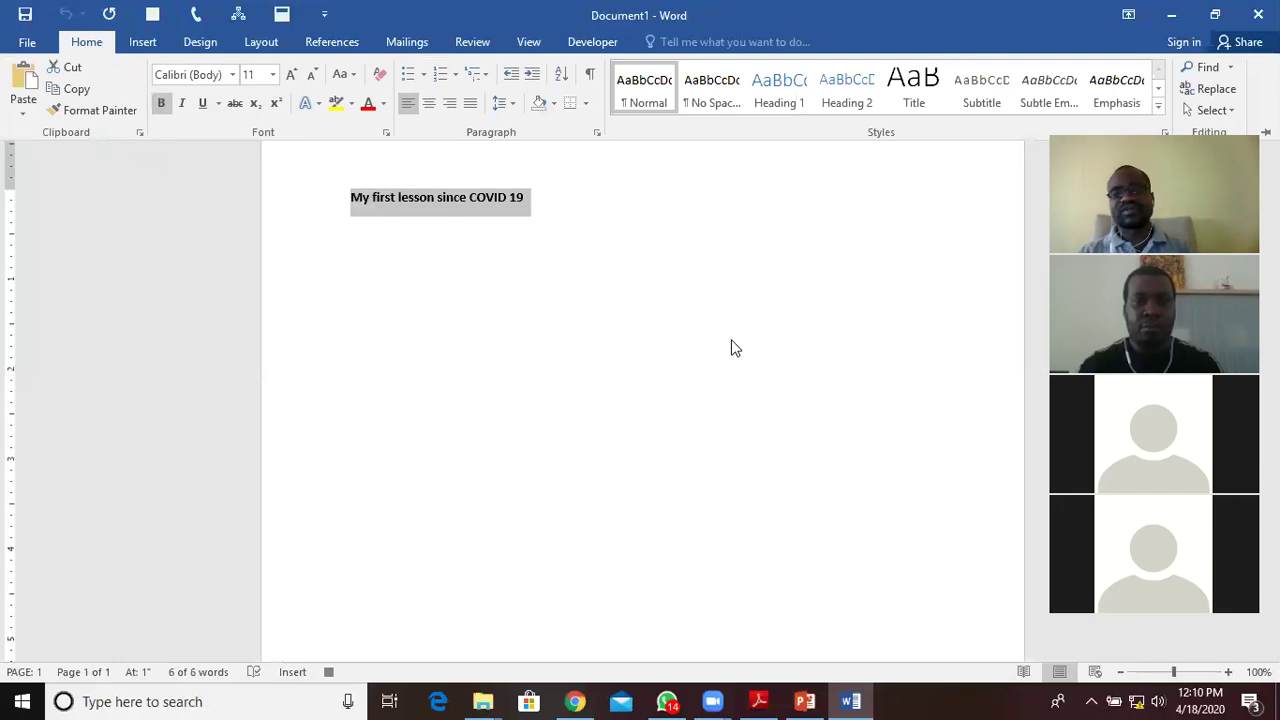
left_click(675, 336)
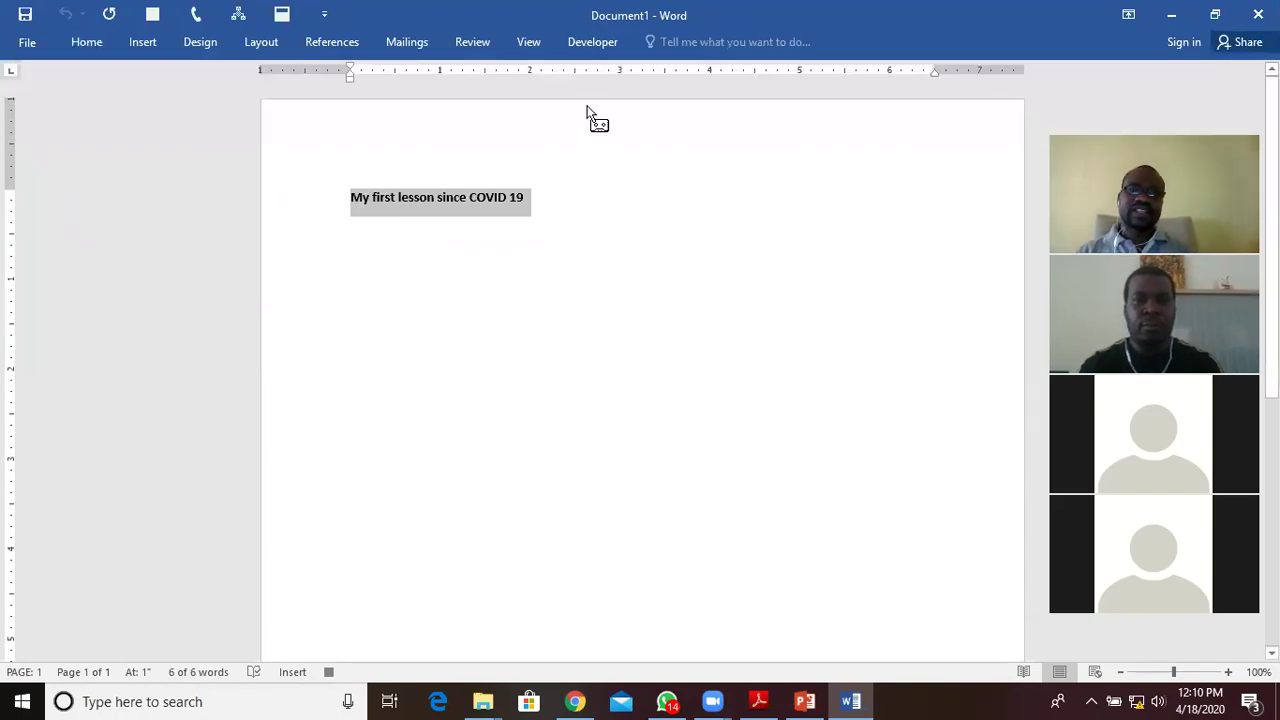
Stop recording the macro.
left_click(594, 43)
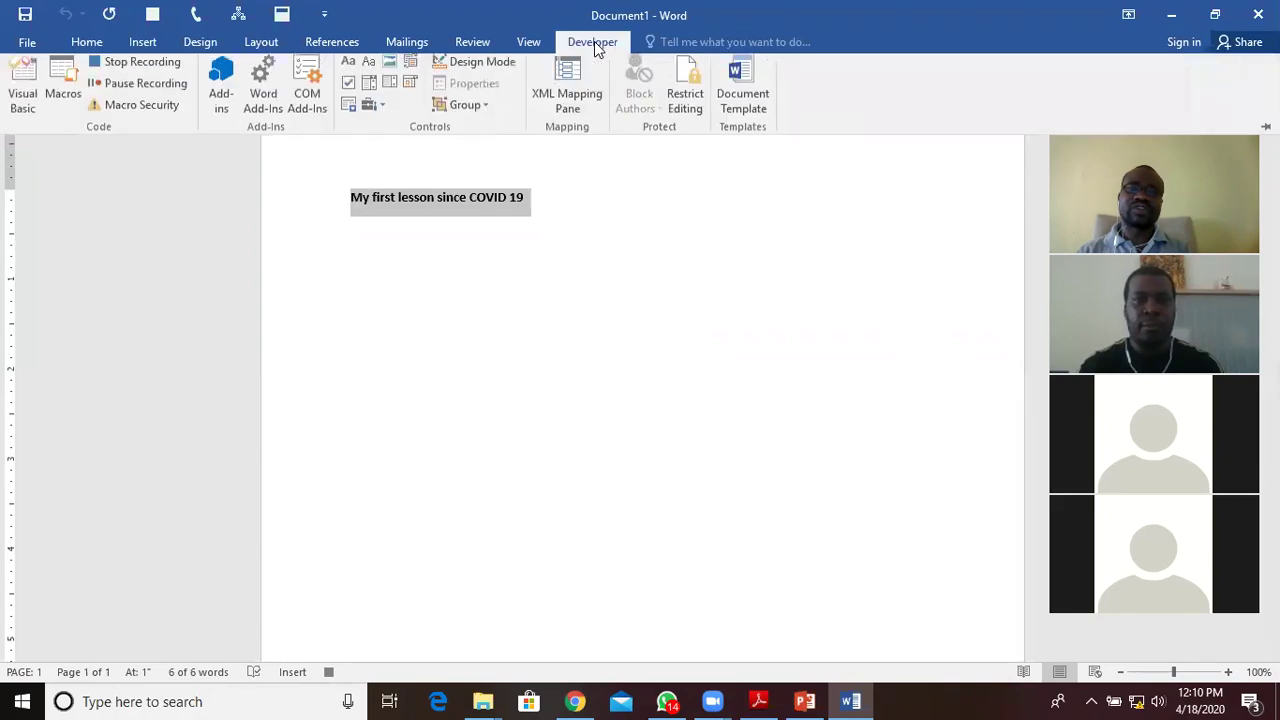
left_click(122, 70)
key("ctrl+F1")
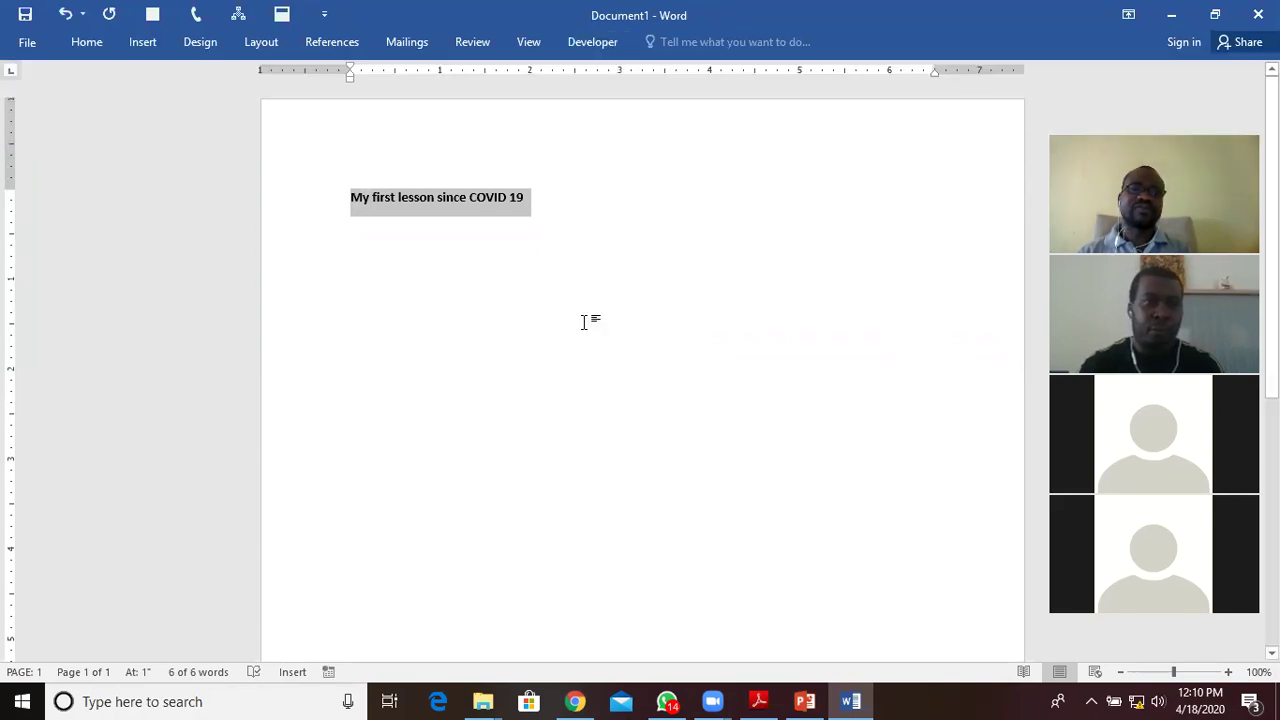
Delete the bold line "My first lesson since COVID 19" from the document.
left_click(497, 291)
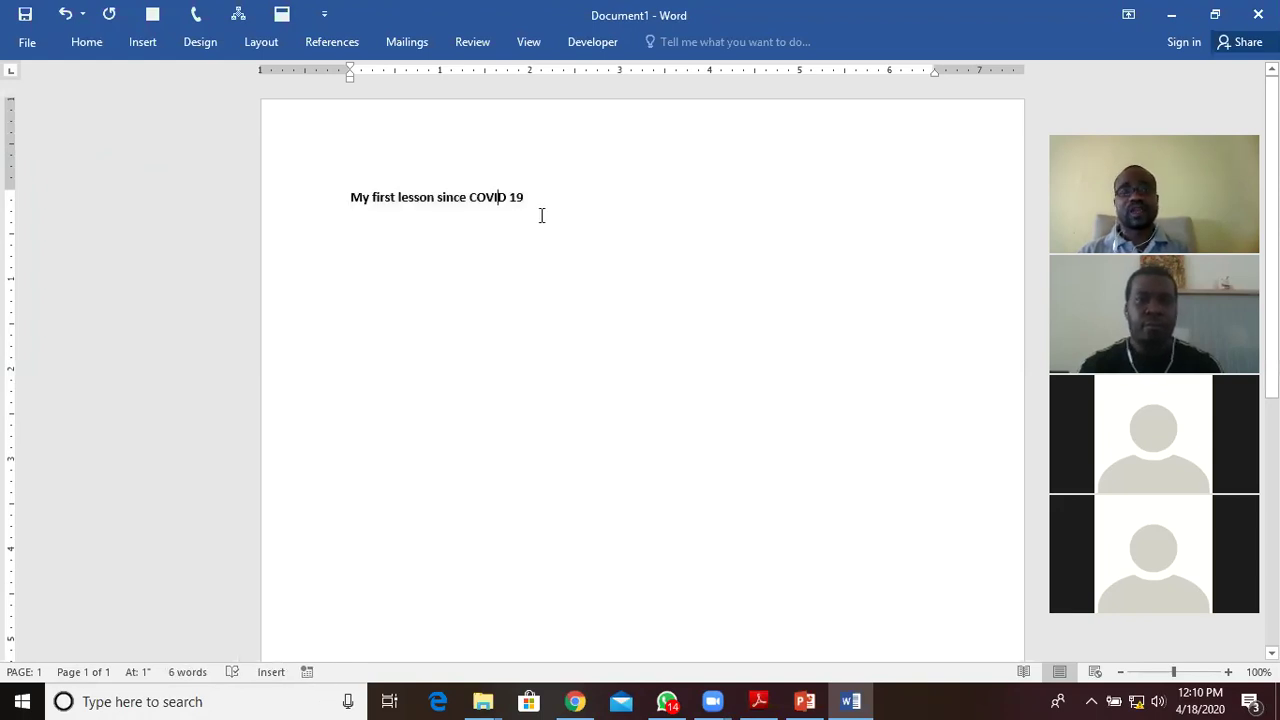
left_click_drag(528, 197, 334, 220)
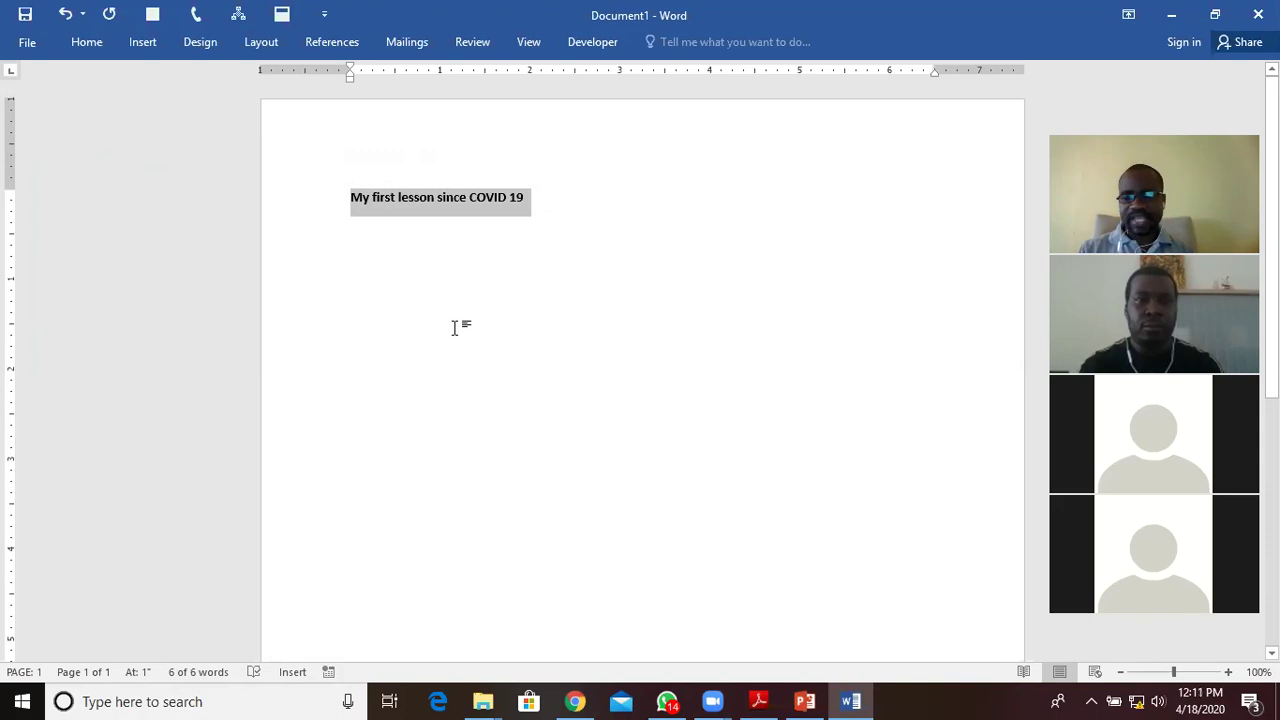
key("Delete")
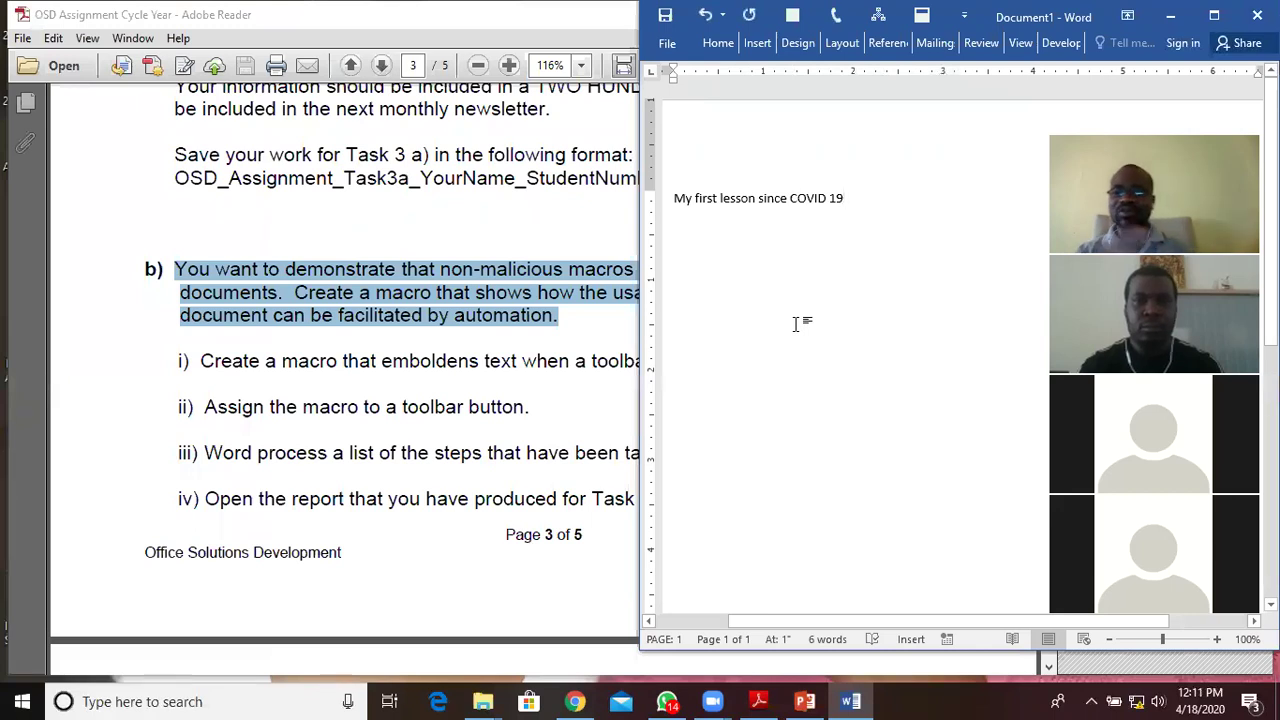
Start a new line below the text, run Macro2 from its rectangle toolbar button, and maximize the Word window.
key("Return")
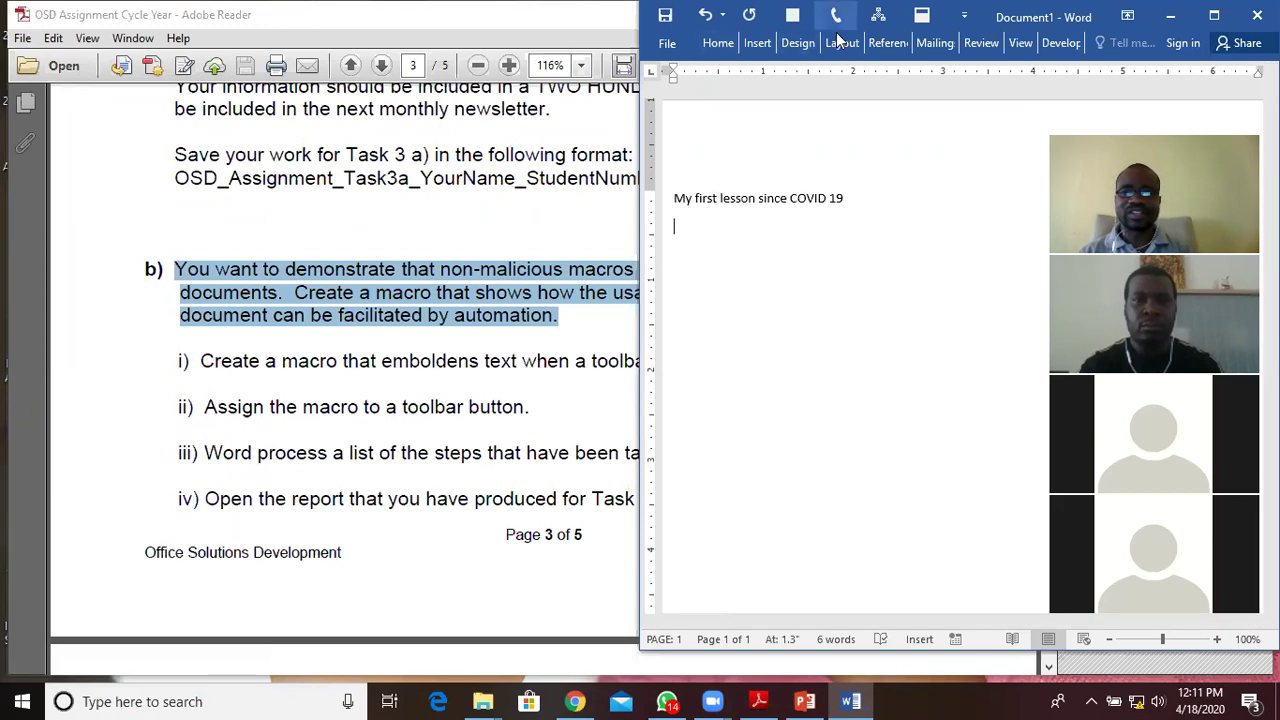
left_click(922, 15)
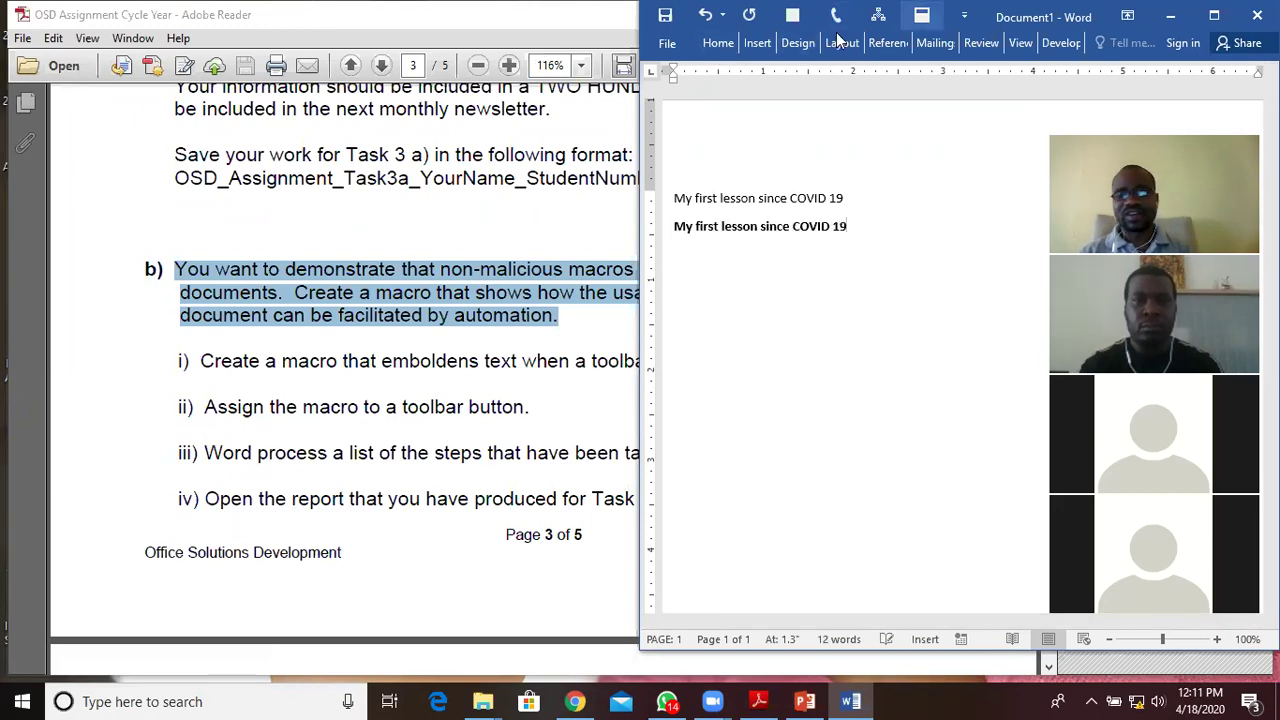
left_click(1213, 15)
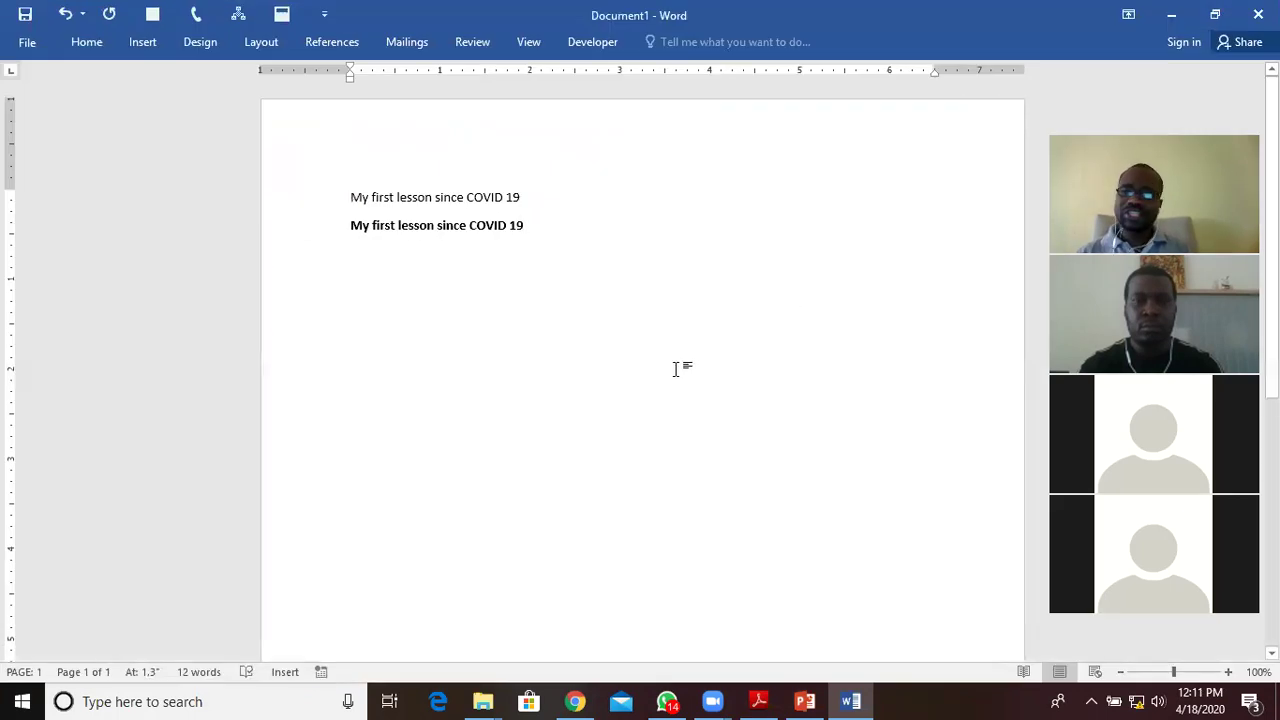
Minimize the PowerPoint presentation and review the macro requirements of task b) in the assignment PDF in Adobe Reader.
left_click(806, 701)
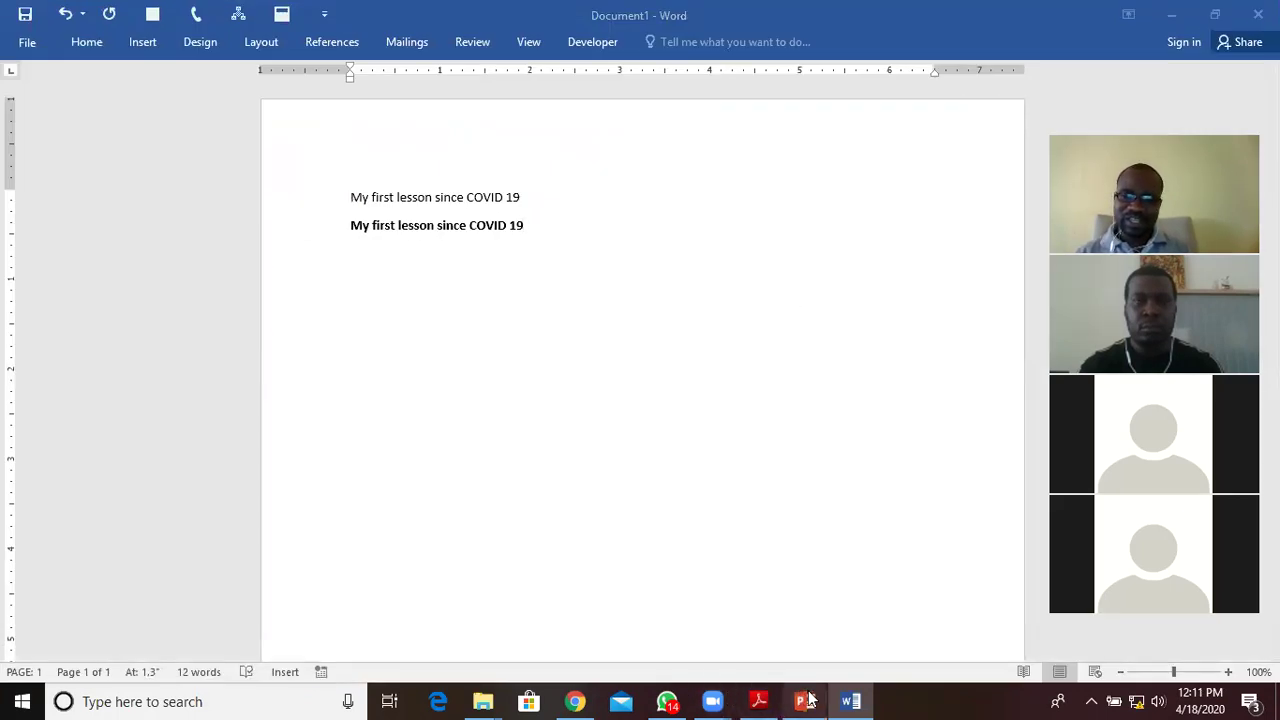
left_click(762, 700)
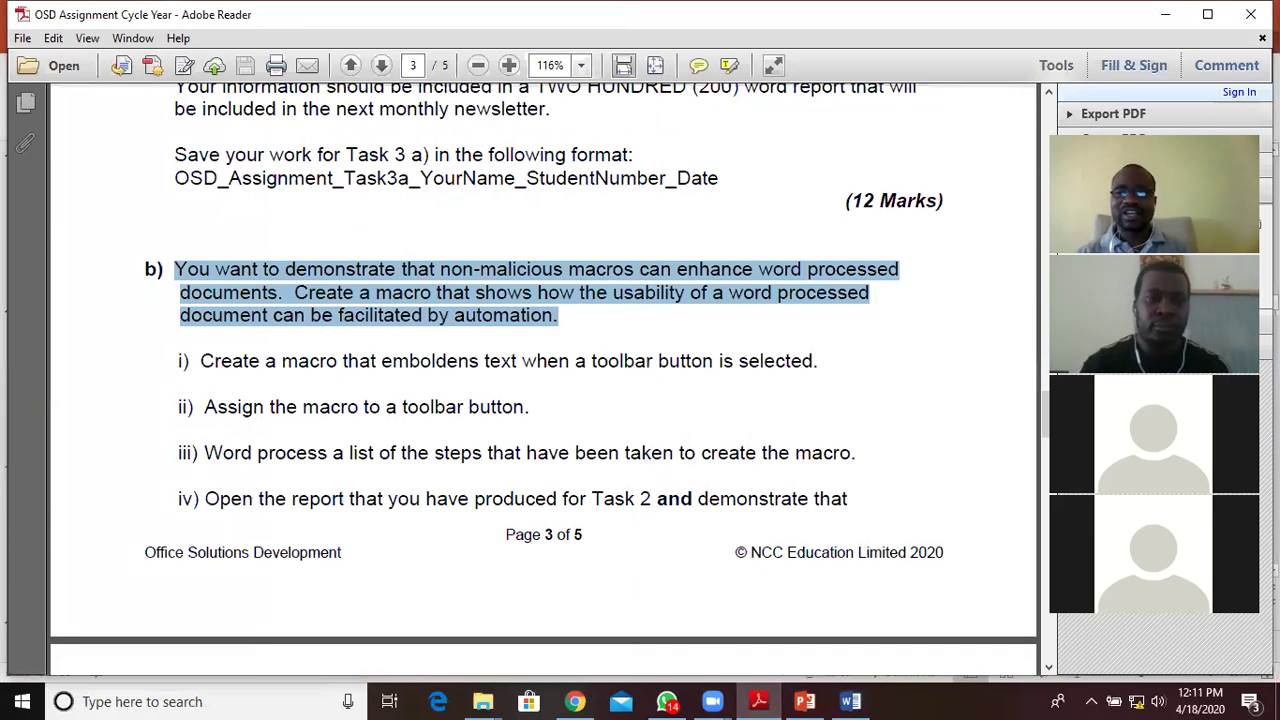
left_click(1165, 14)
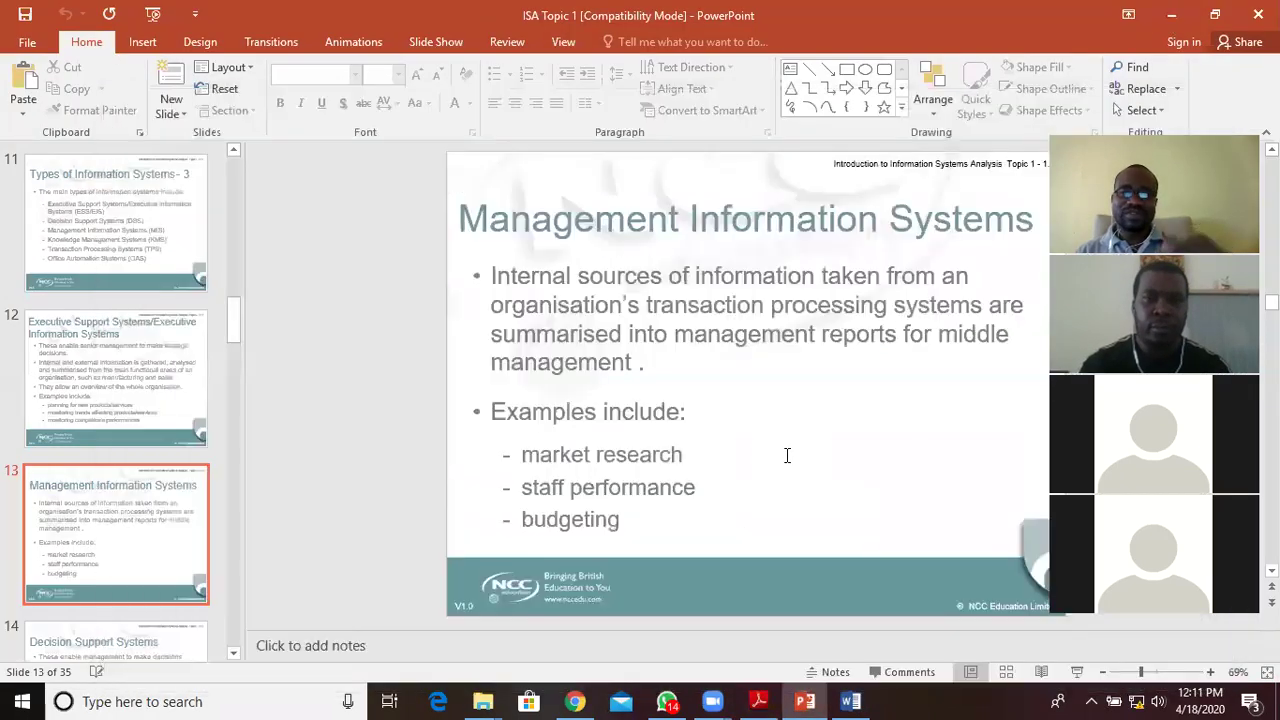
left_click(1171, 14)
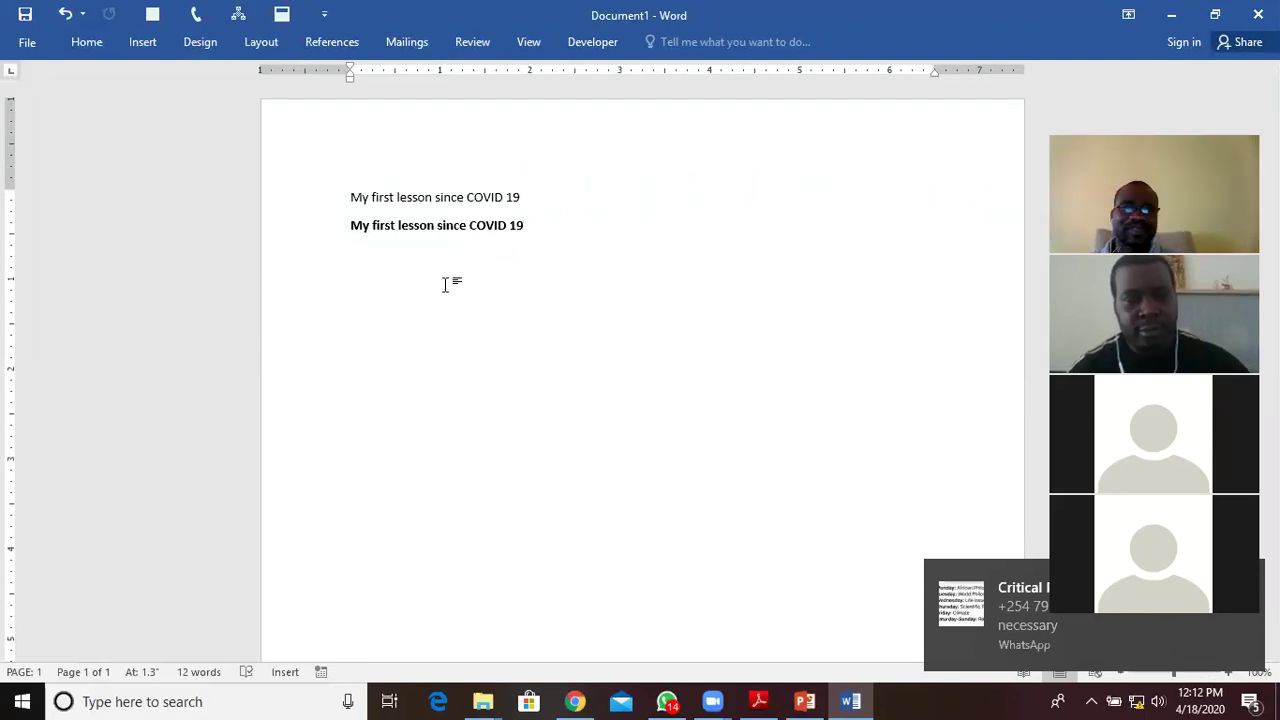
left_click(759, 700)
left_click(911, 469)
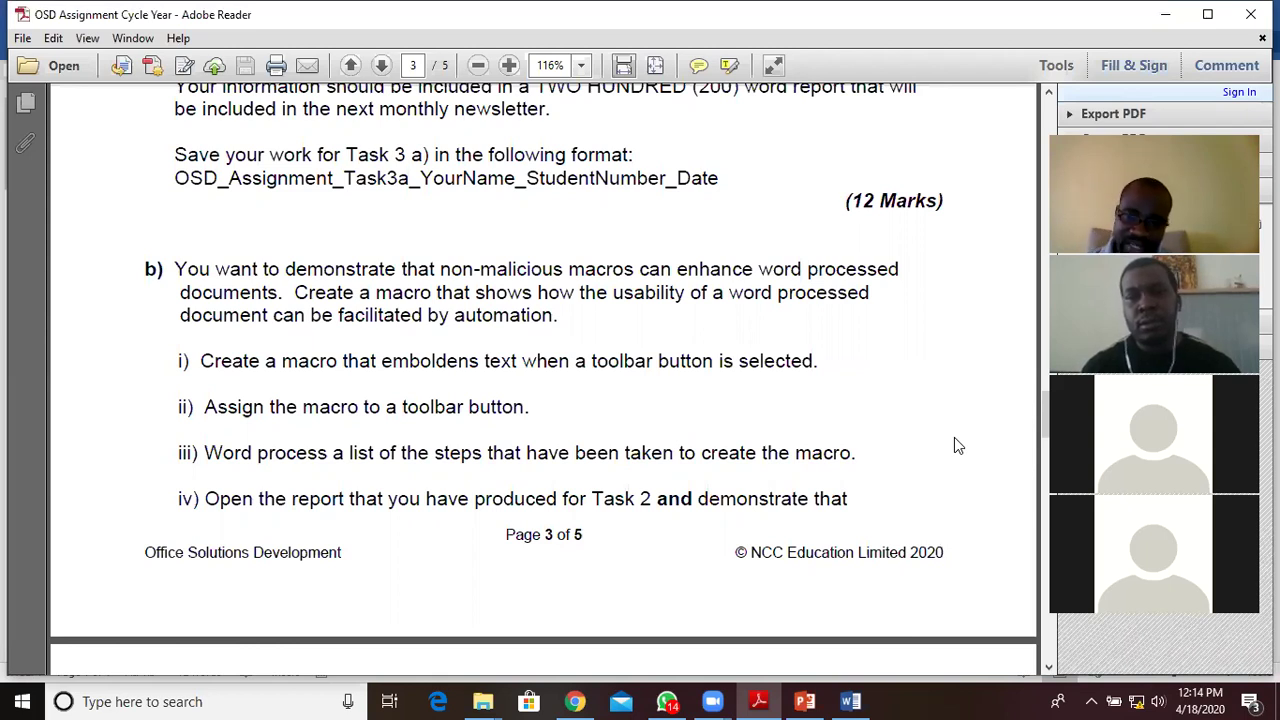
Switch to Word and close Document1 without saving its changes.
left_click(850, 701)
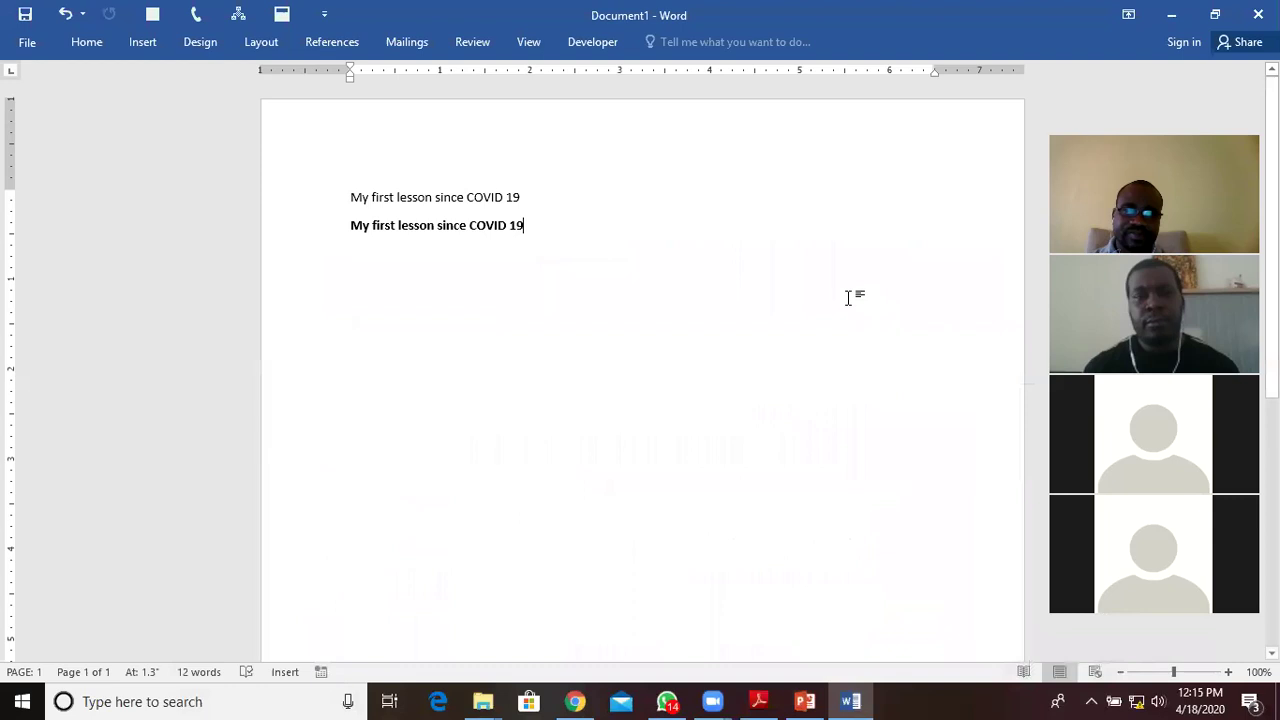
left_click(1258, 14)
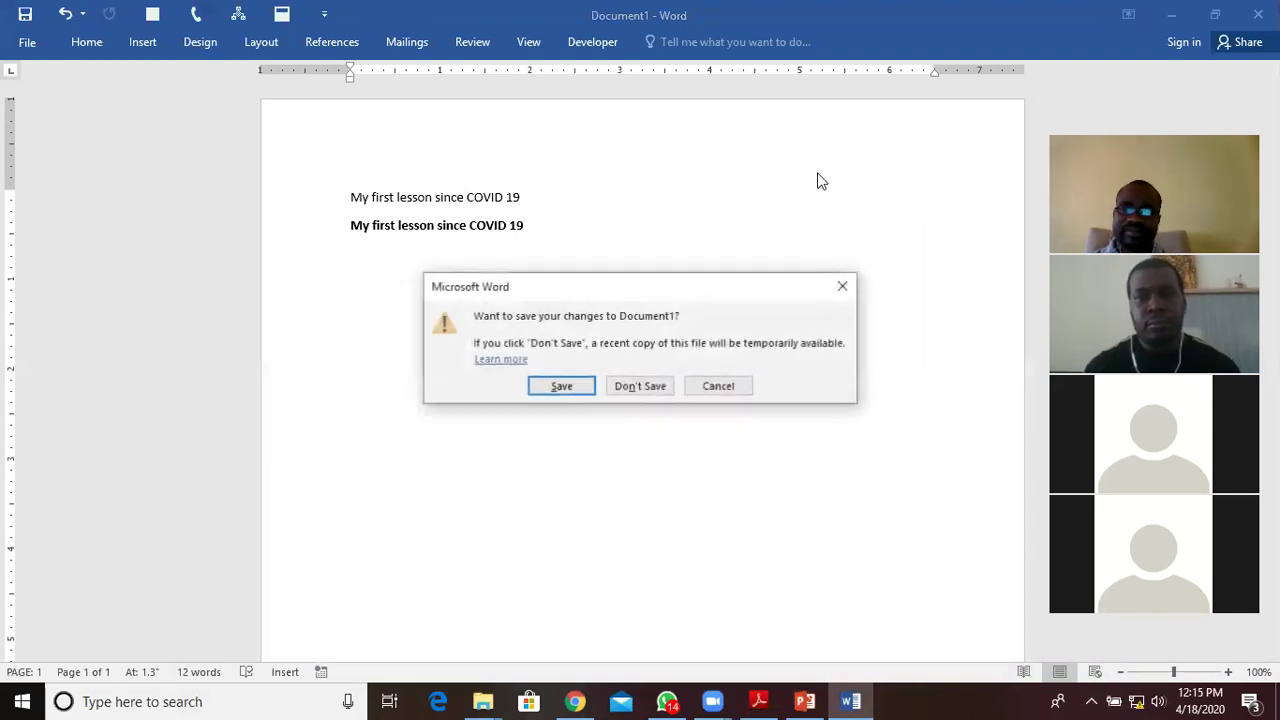
left_click(639, 388)
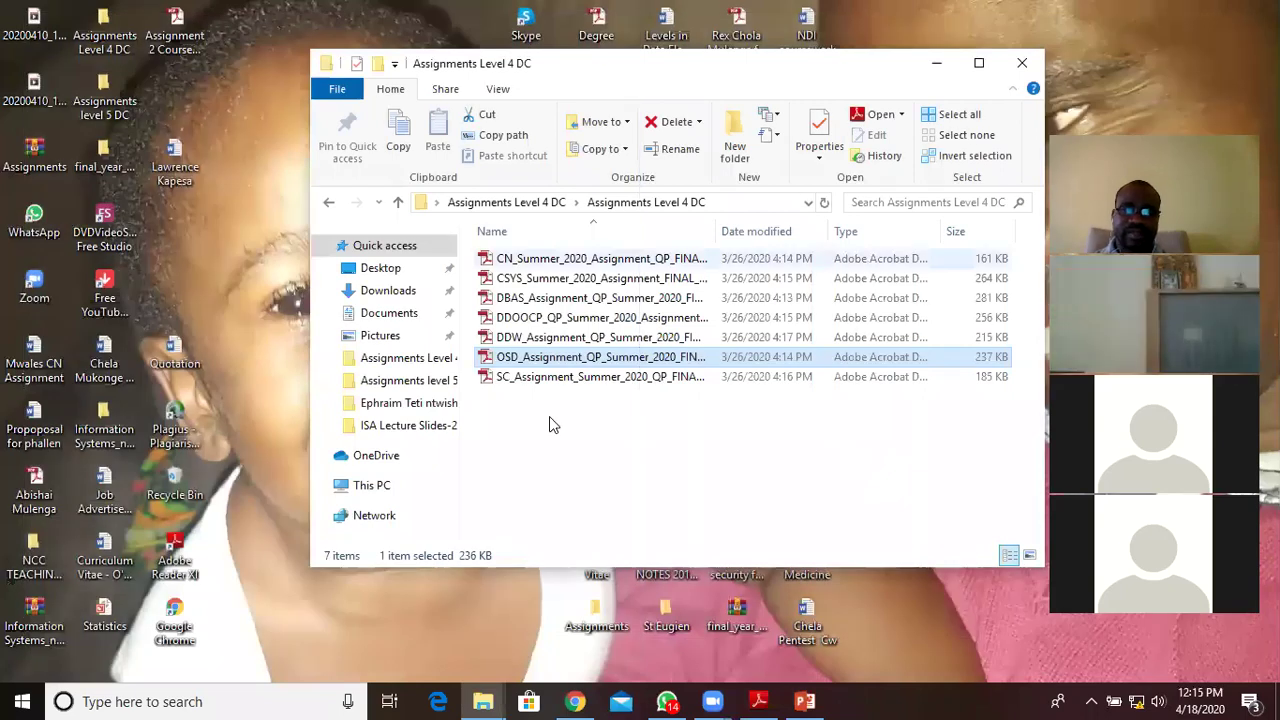
Open DBAS_Assignment_QP_Summer_2020_FINAL_10101.pdf from the Assignments Level 4 DC folder, maximize it, and read the Important notes on the first page.
left_click(541, 300)
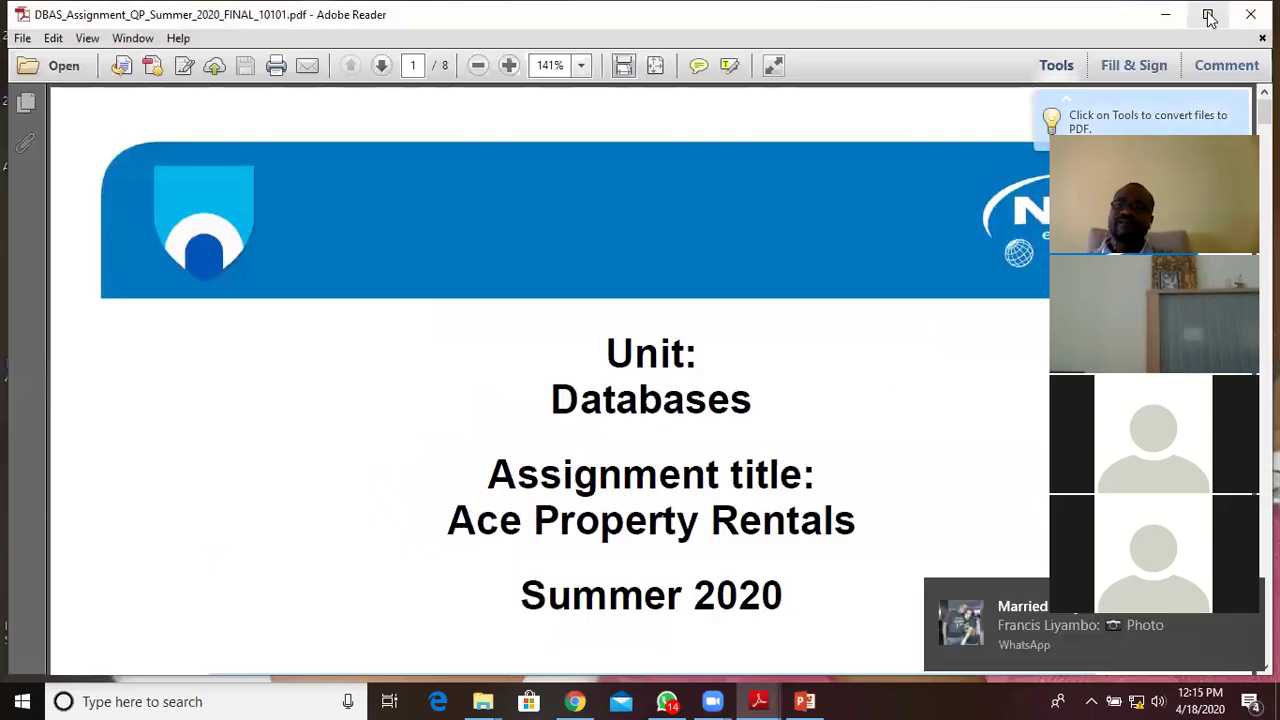
left_click(1208, 15)
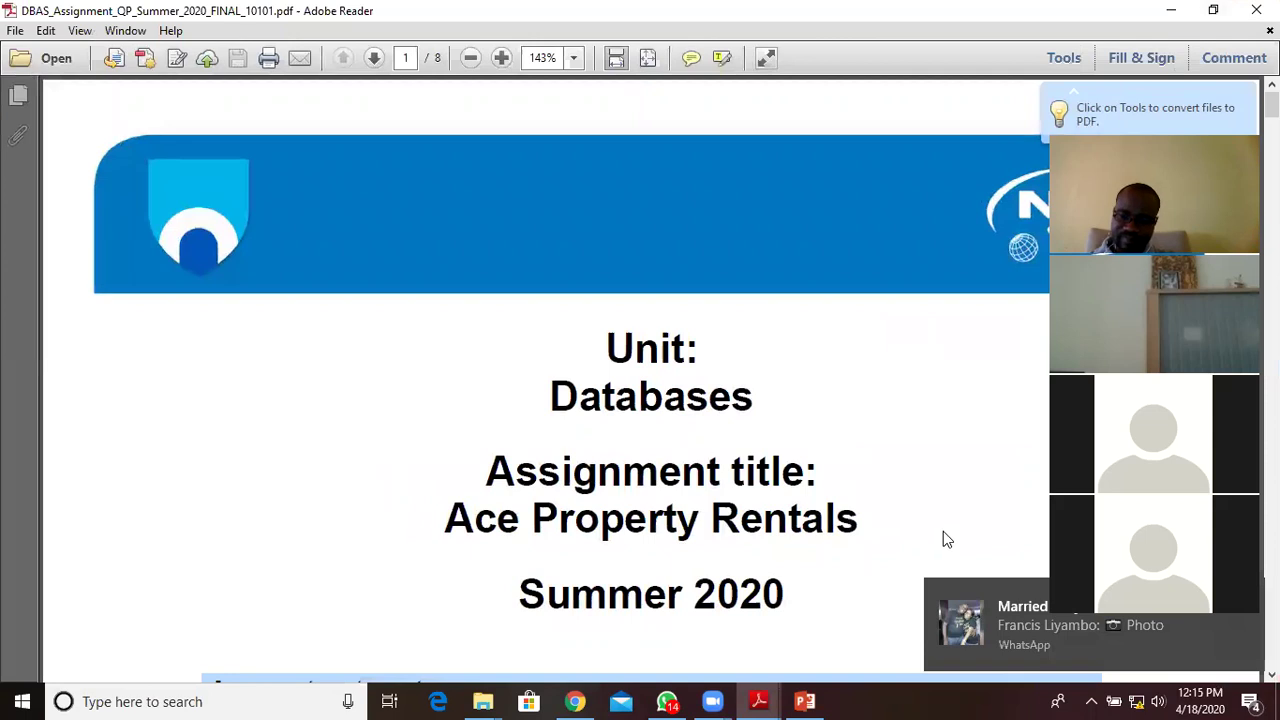
scroll(945, 537, "down", 3)
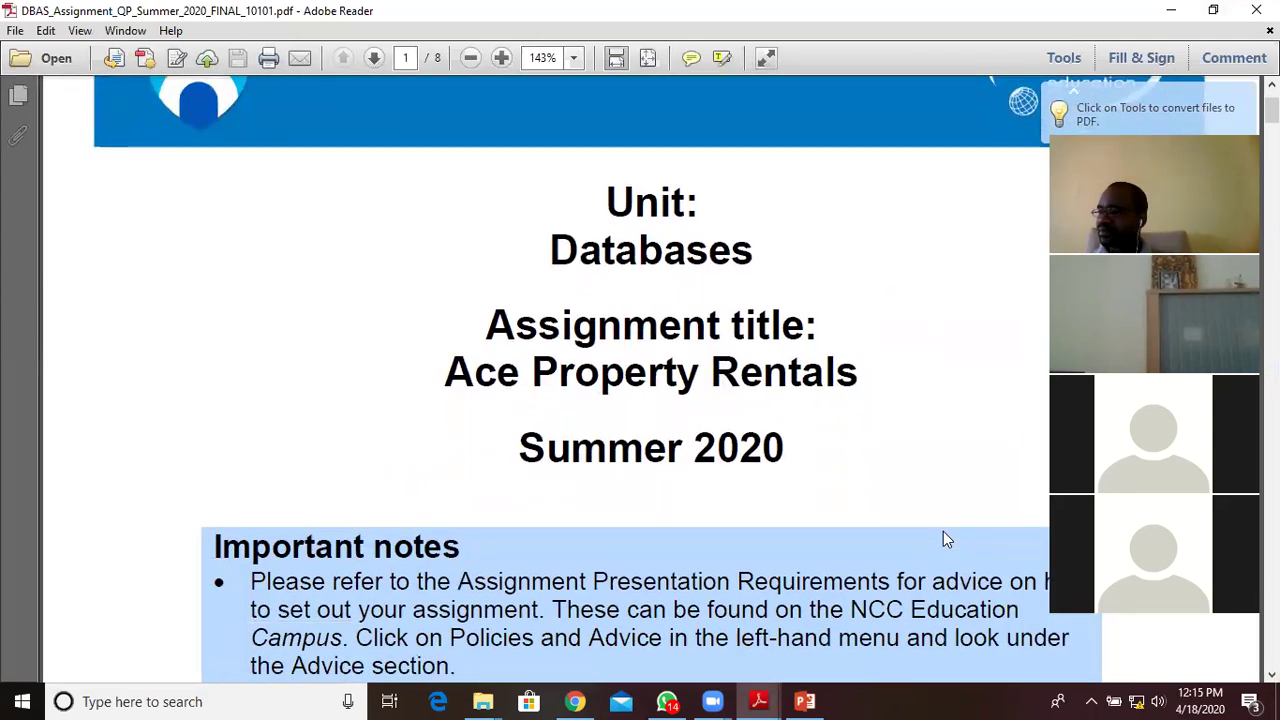
scroll(943, 531, "down", 3)
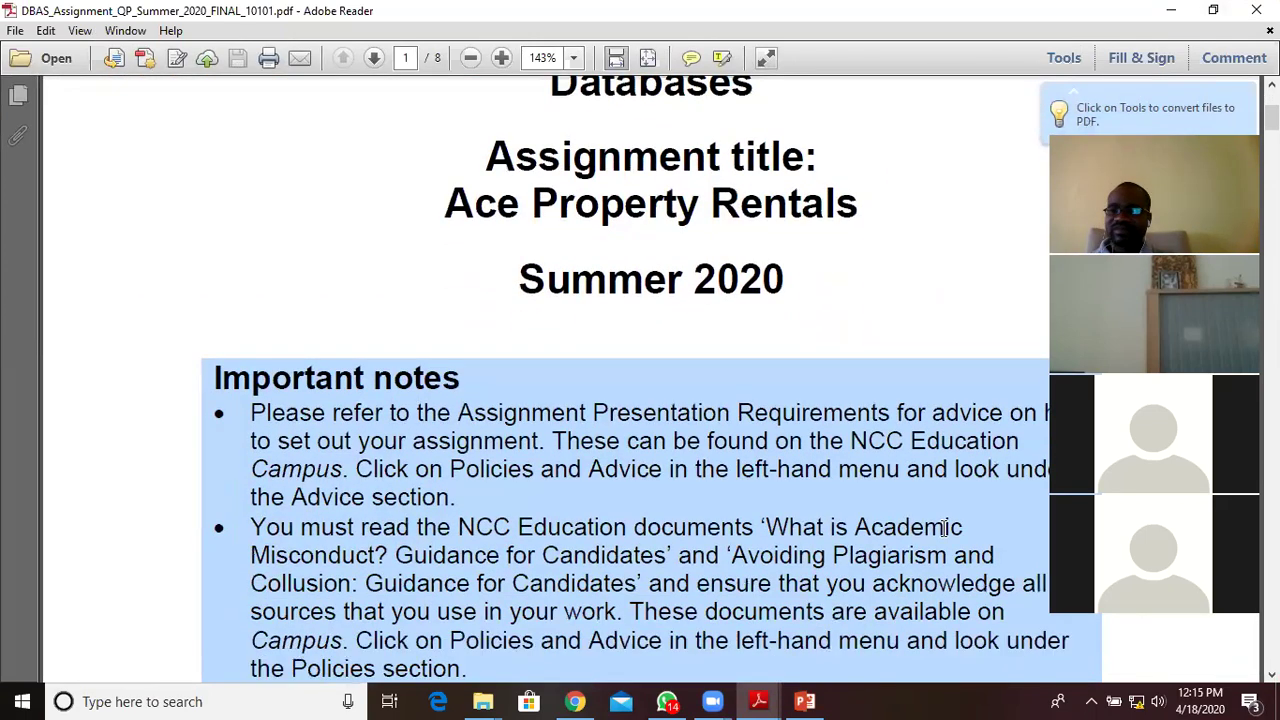
scroll(943, 530, "down", 3)
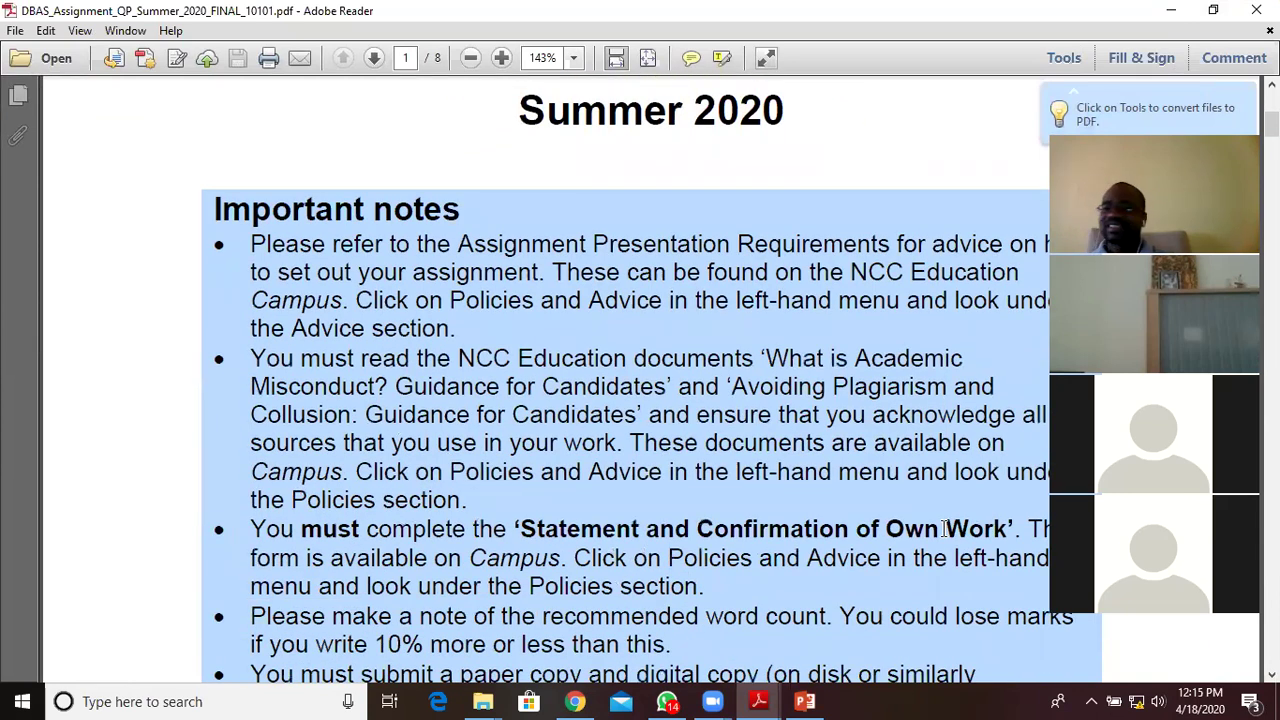
scroll(943, 530, "down", 2)
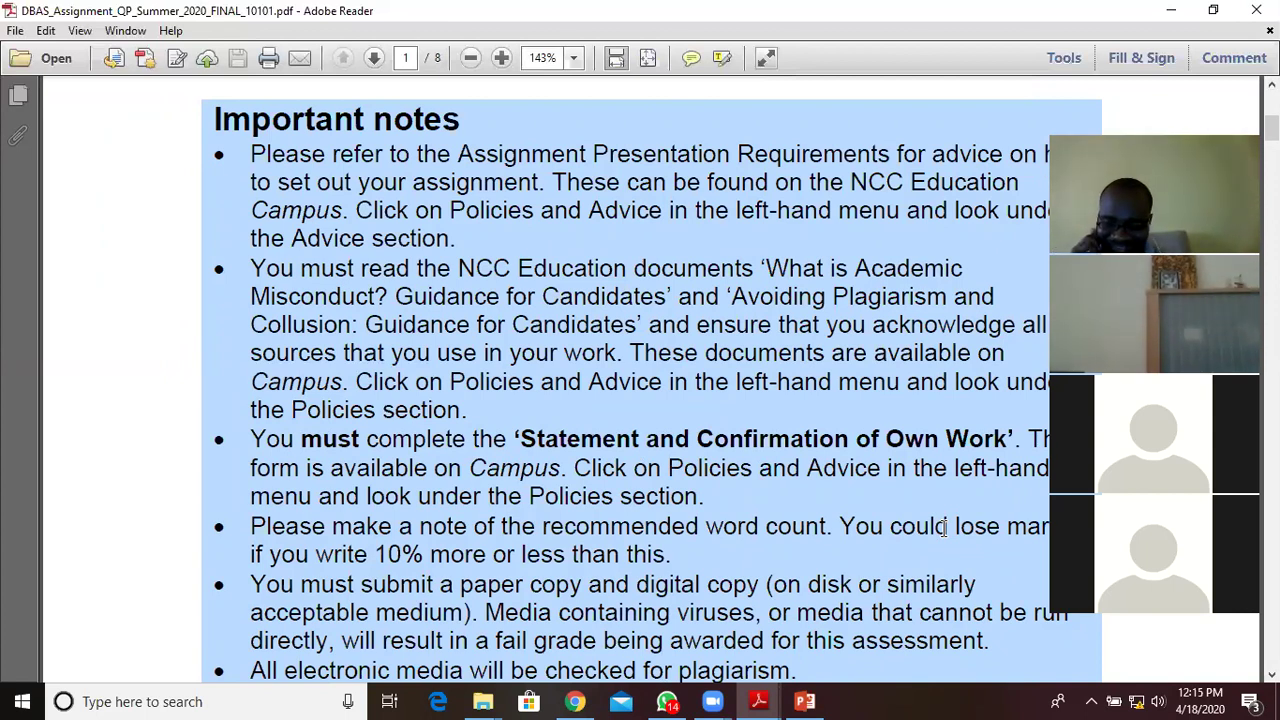
Examine the Introduction and the Ace Property Rentals background and requirements on page 2 of the assignment.
scroll(943, 530, "down", 10)
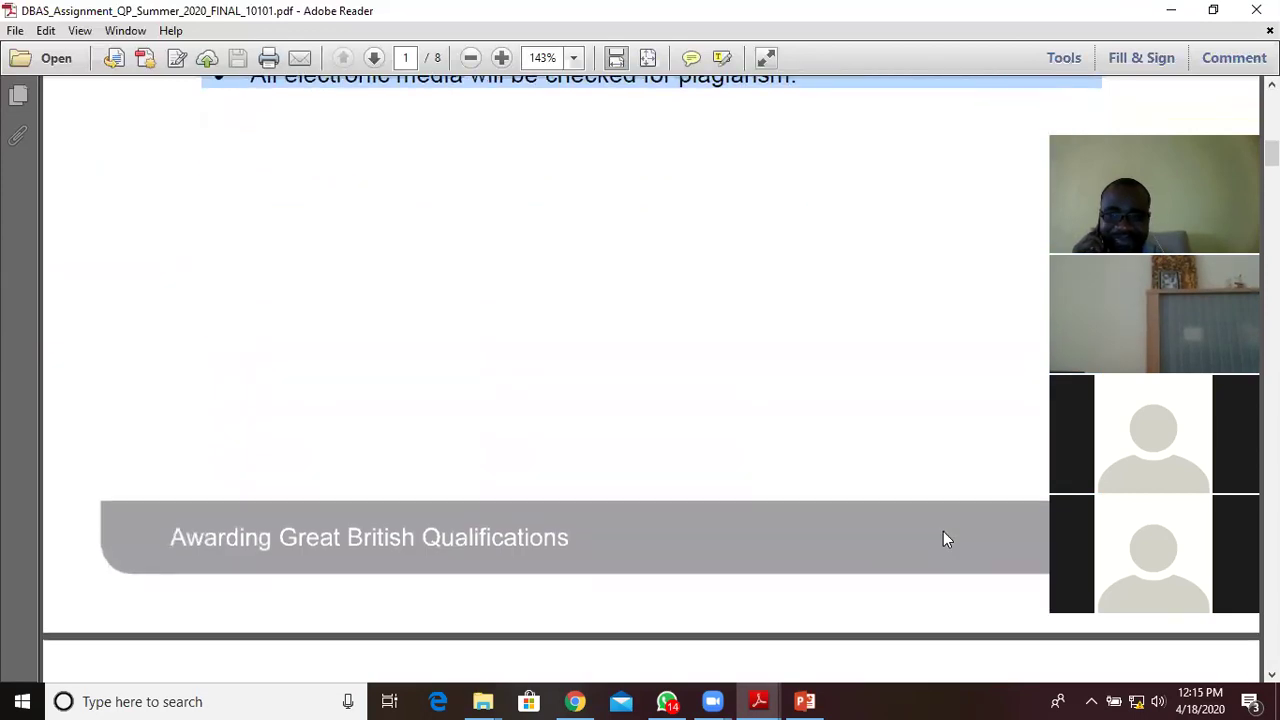
scroll(943, 531, "down", 10)
scroll(943, 531, "down", 2)
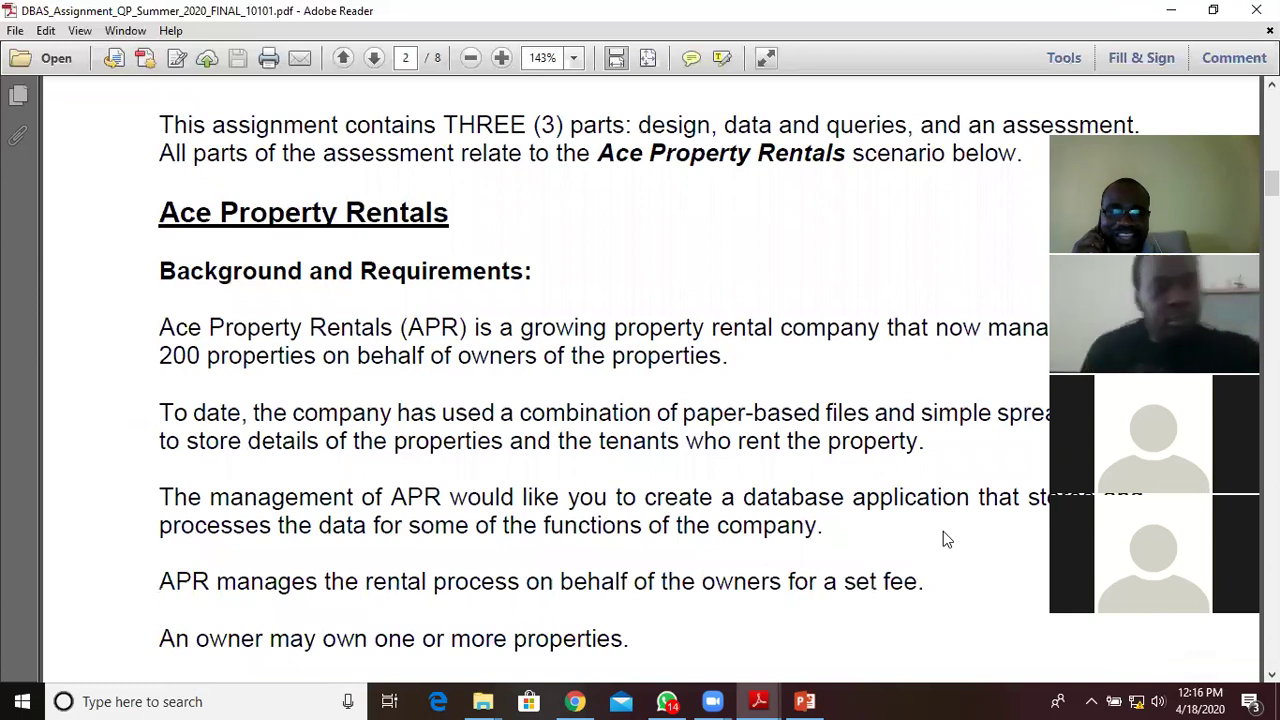
scroll(943, 531, "up", 1)
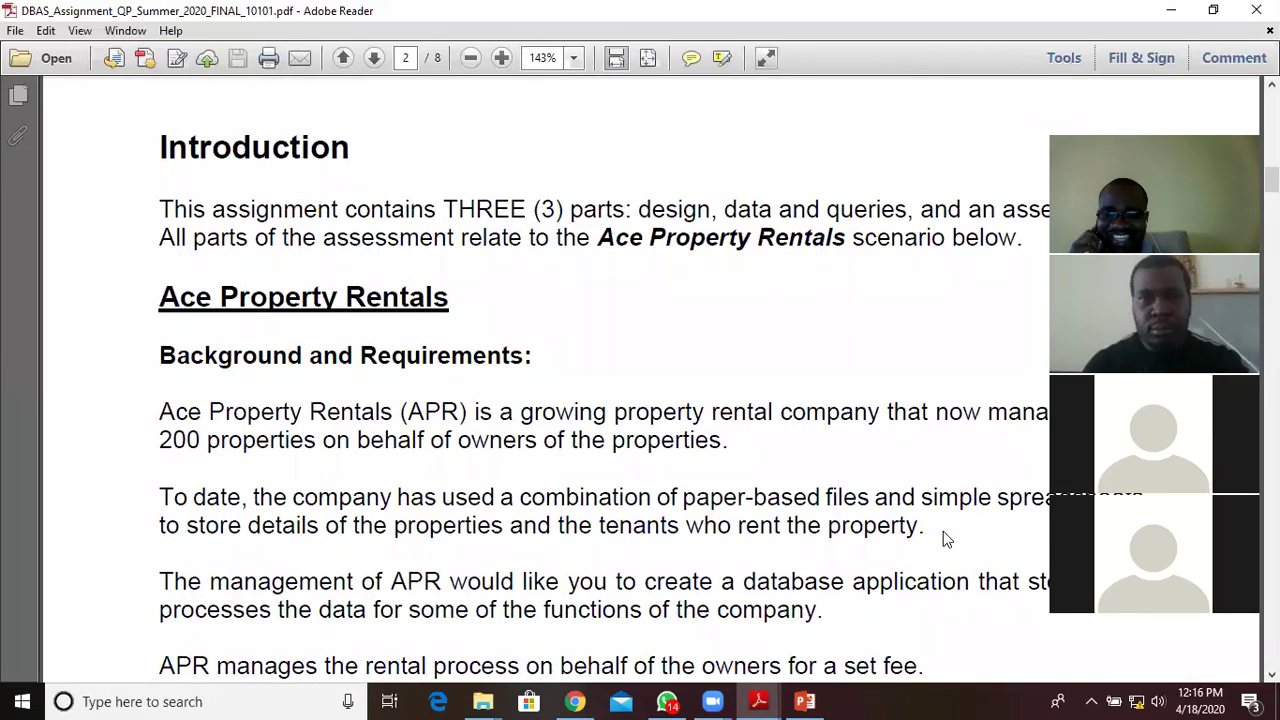
scroll(943, 531, "up", 1)
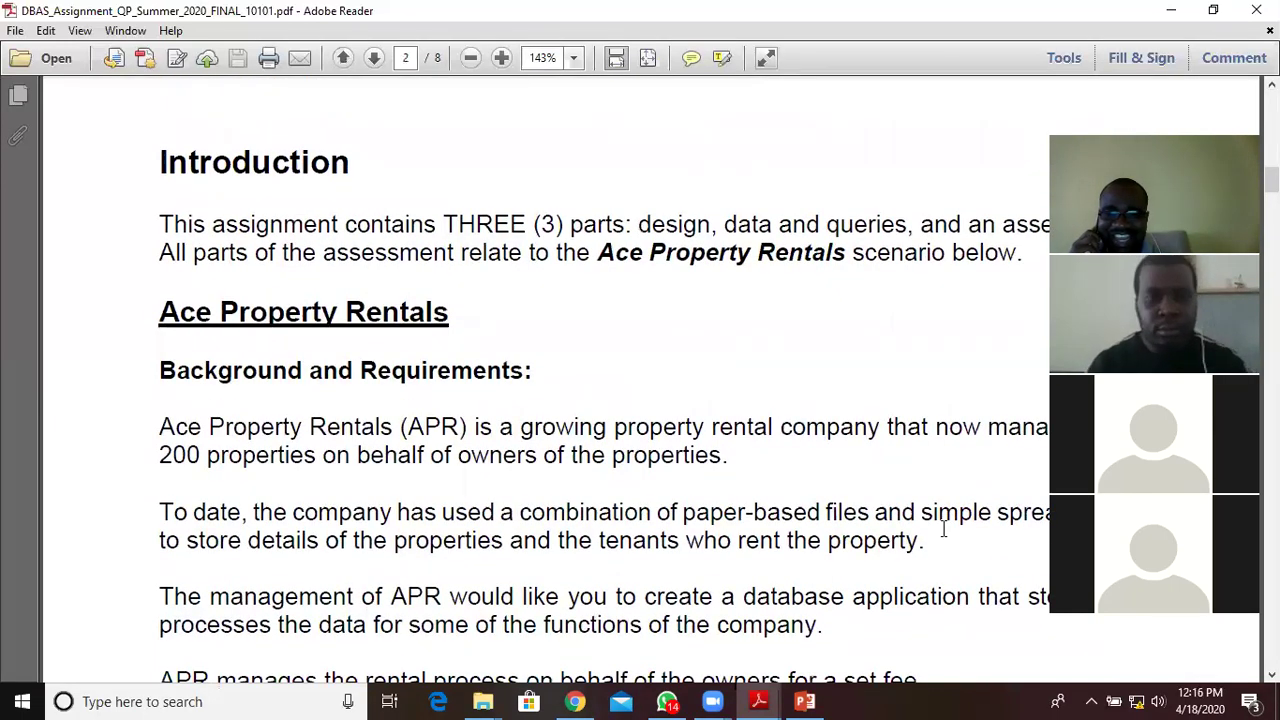
scroll(943, 531, "up", 1)
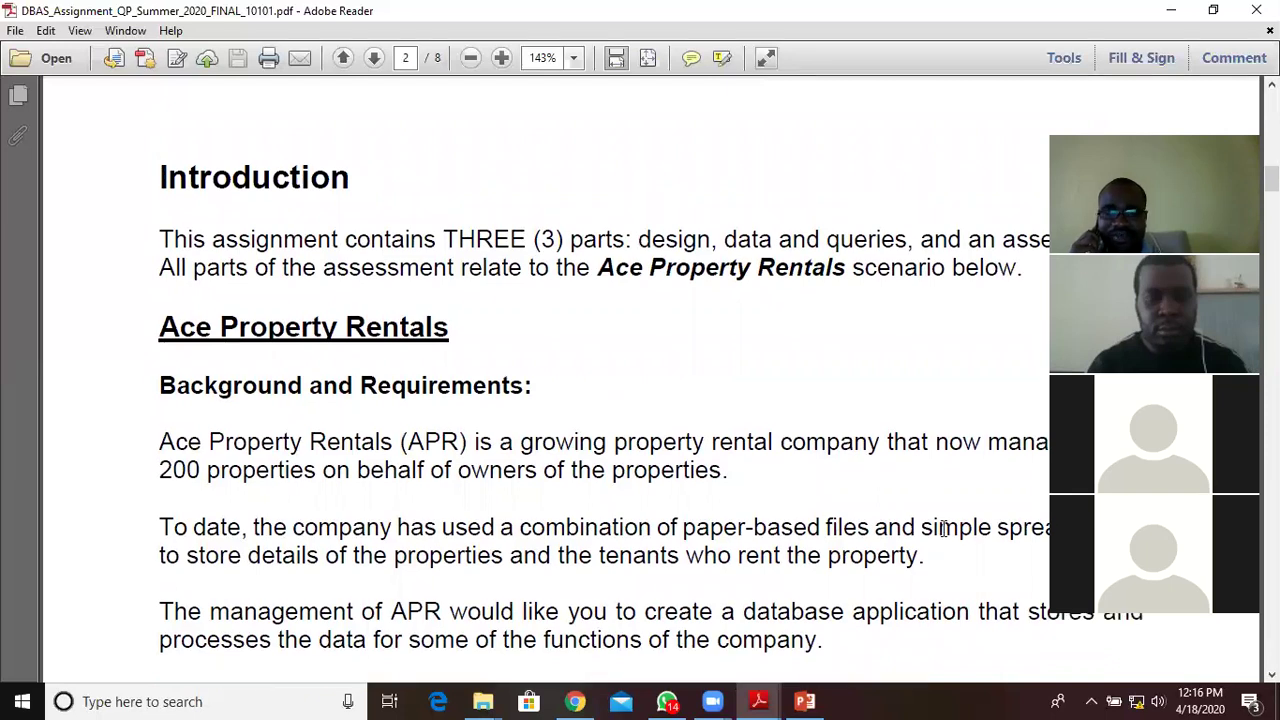
scroll(943, 531, "down", 1)
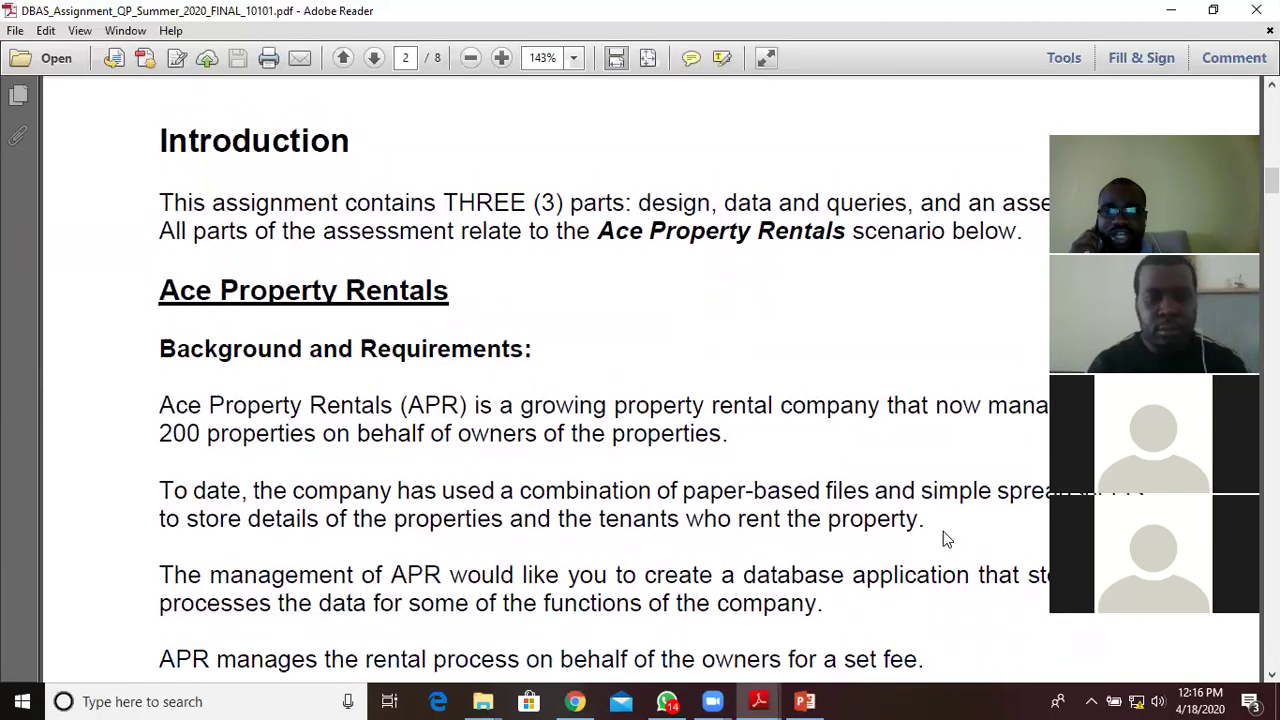